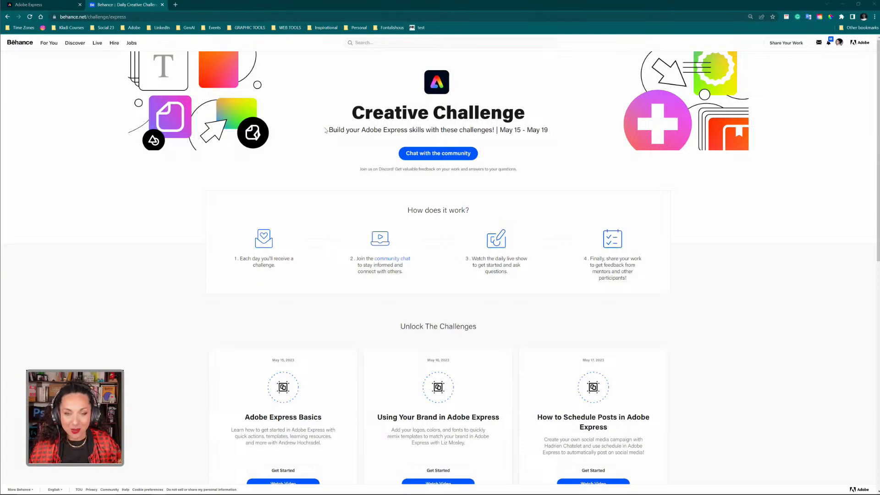
# - Open the starter design of the "How to Use Creative Cloud with Adobe Express" challenge and remix it
pyautogui.scroll(-3, 313, 242)
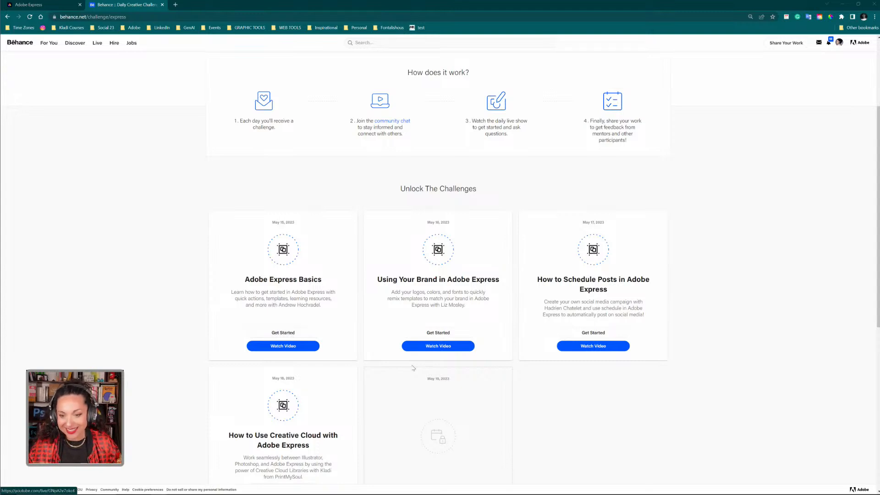
pyautogui.scroll(-2, 443, 382)
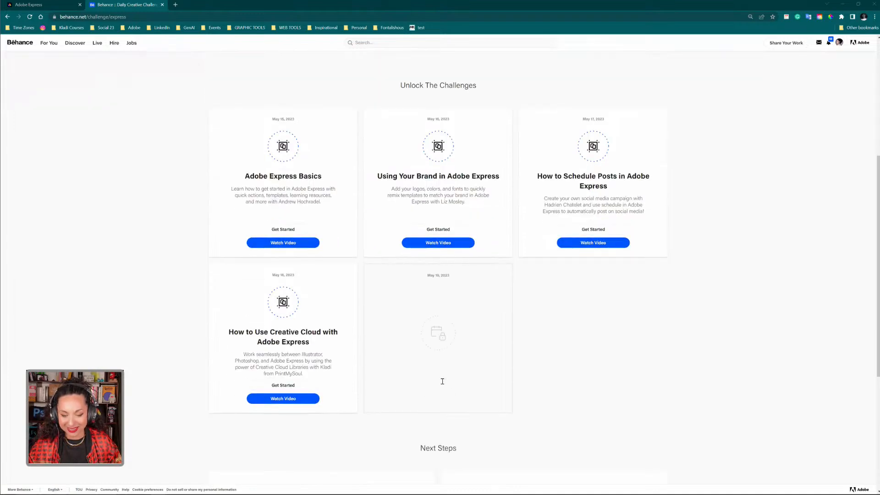
pyautogui.scroll(5, 443, 382)
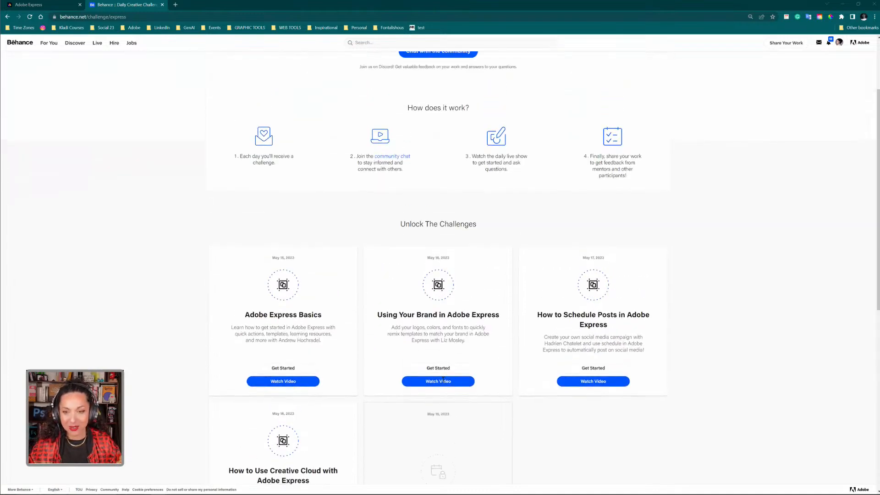
pyautogui.scroll(-3, 443, 380)
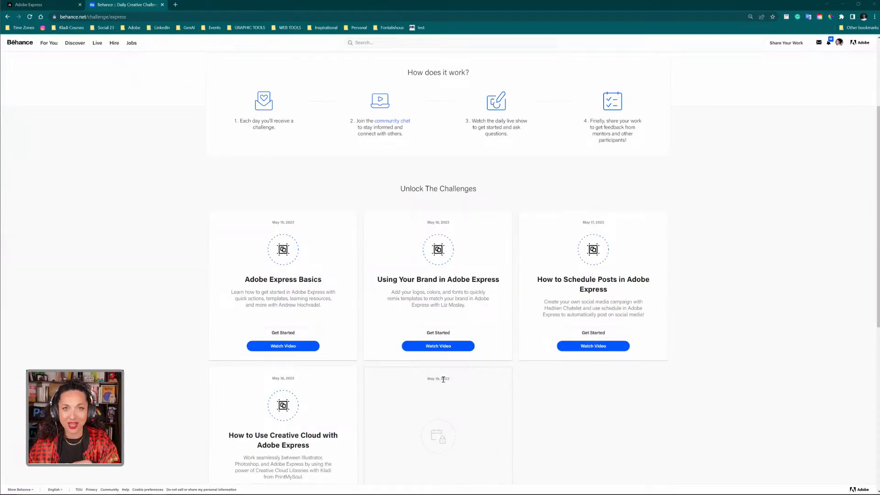
pyautogui.scroll(3, 443, 380)
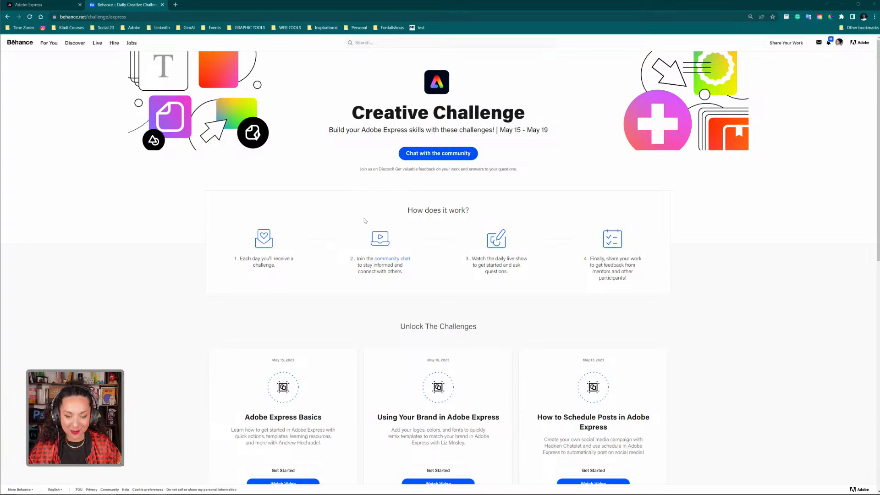
pyautogui.scroll(-7, 393, 306)
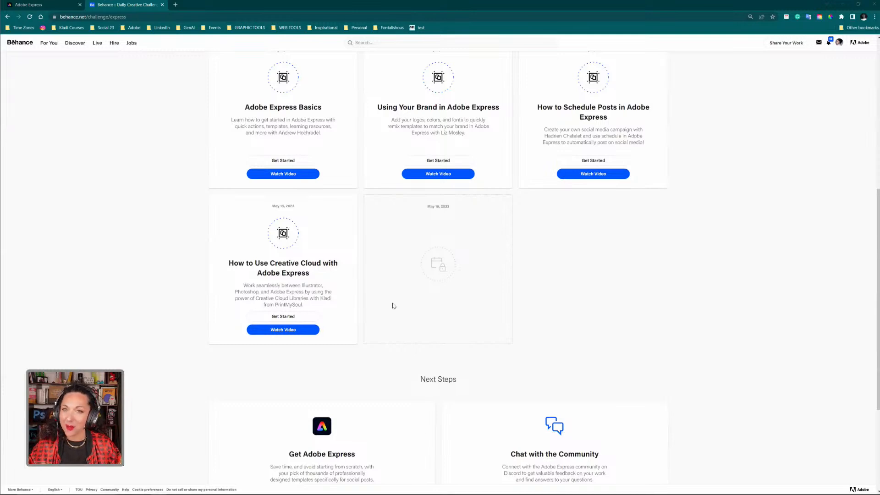
pyautogui.click(296, 317)
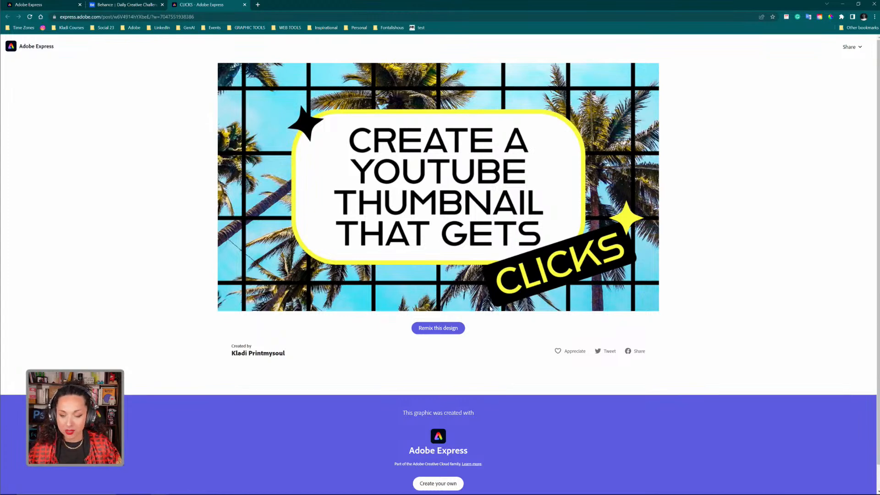
pyautogui.click(441, 333)
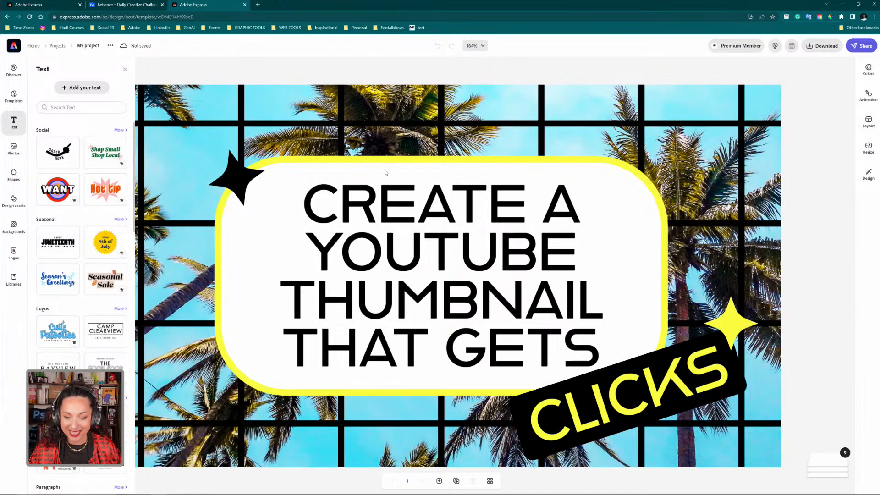
# - Inspect the editable properties of the headline text and the black star shape
pyautogui.click(393, 207)
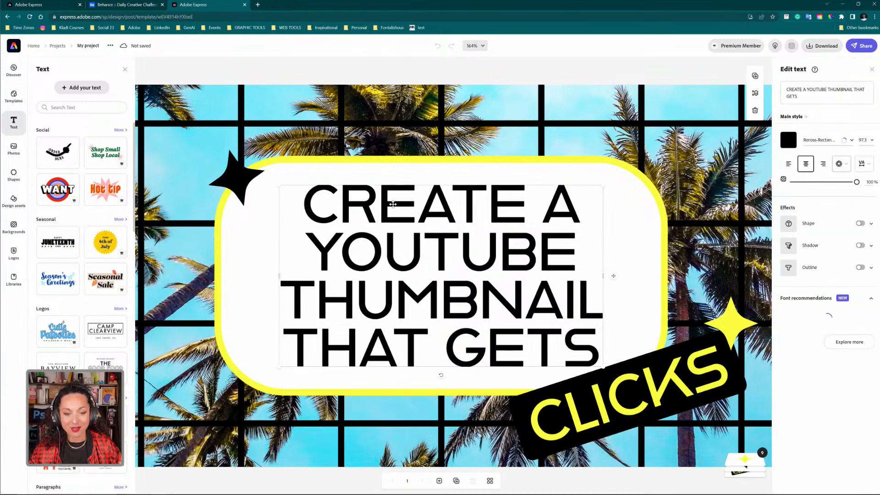
pyautogui.click(255, 172)
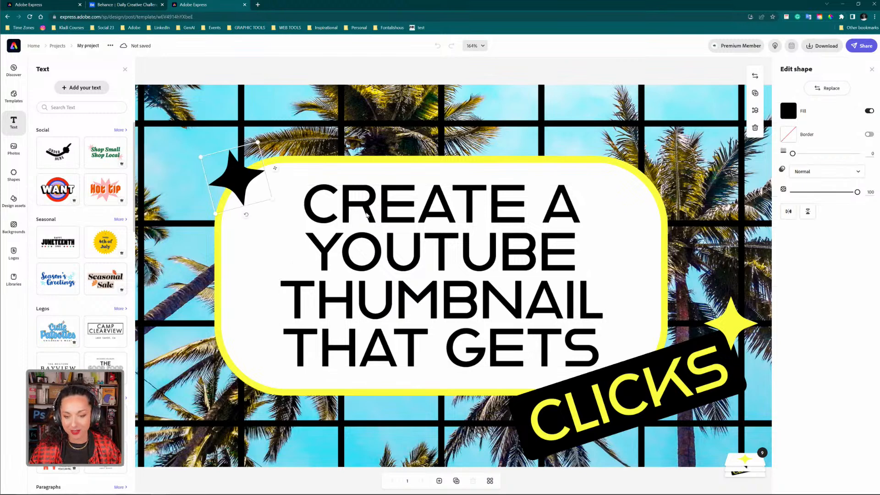
pyautogui.click(367, 209)
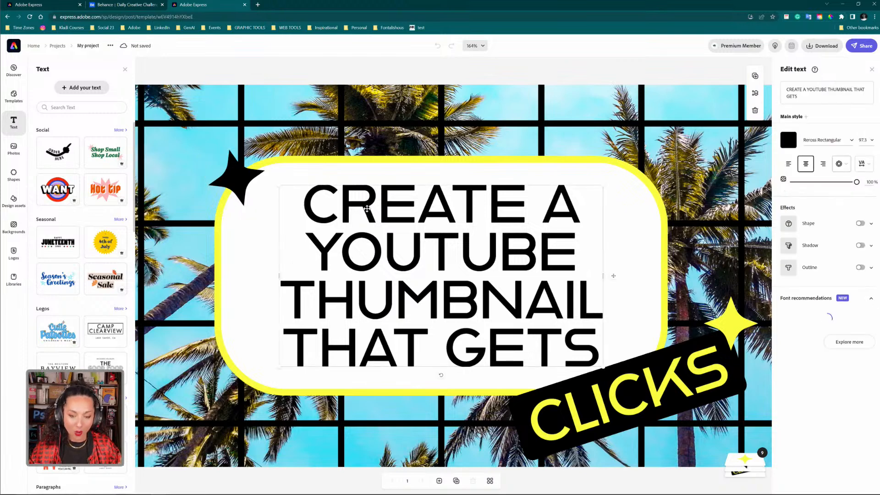
pyautogui.click(576, 132)
# - Try to rewrite the headline text after "CREATE A", and undo the edit
pyautogui.click(548, 202)
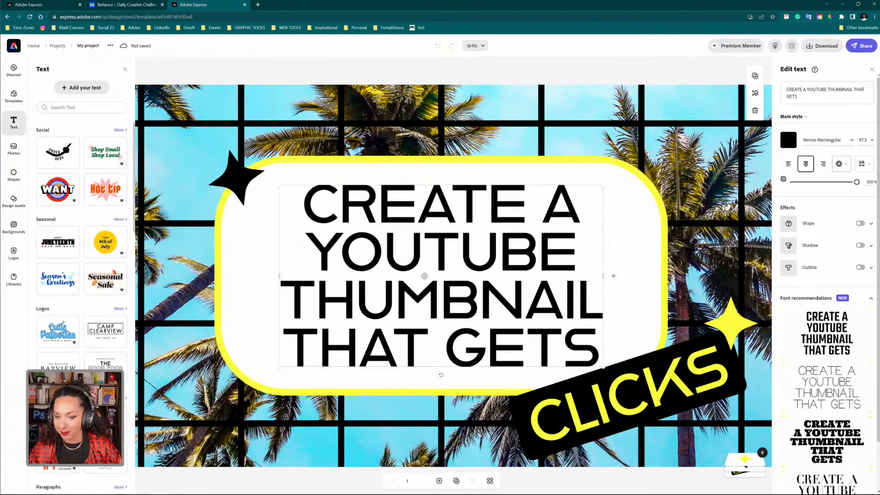
pyautogui.doubleClick(809, 100)
pyautogui.click(809, 96)
pyautogui.moveTo(808, 90); pyautogui.dragTo(817, 102)
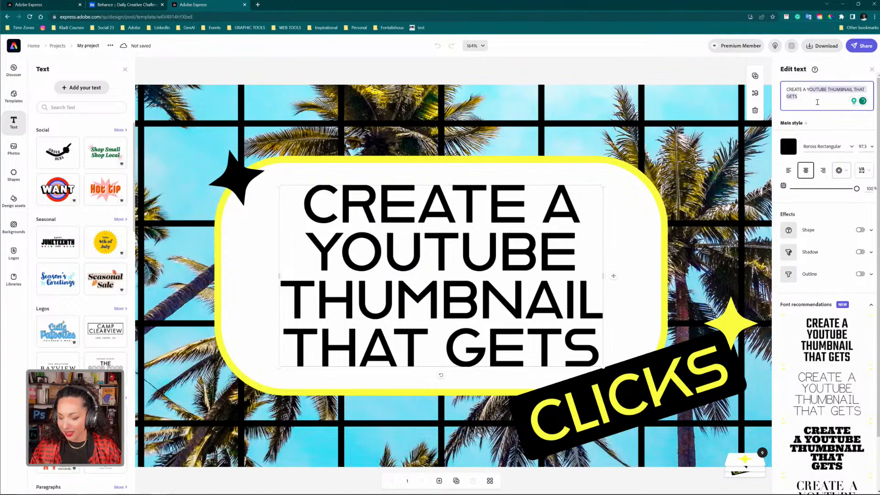
pyautogui.press('BackSpace')
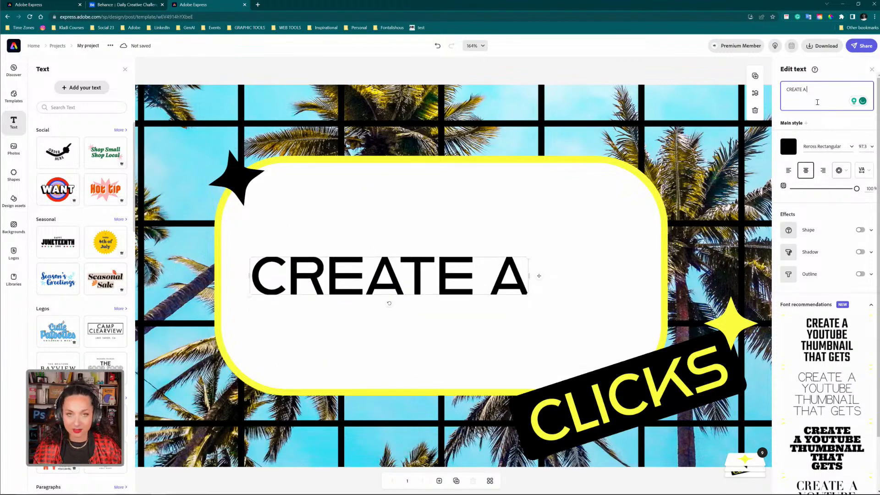
pyautogui.write('Y')
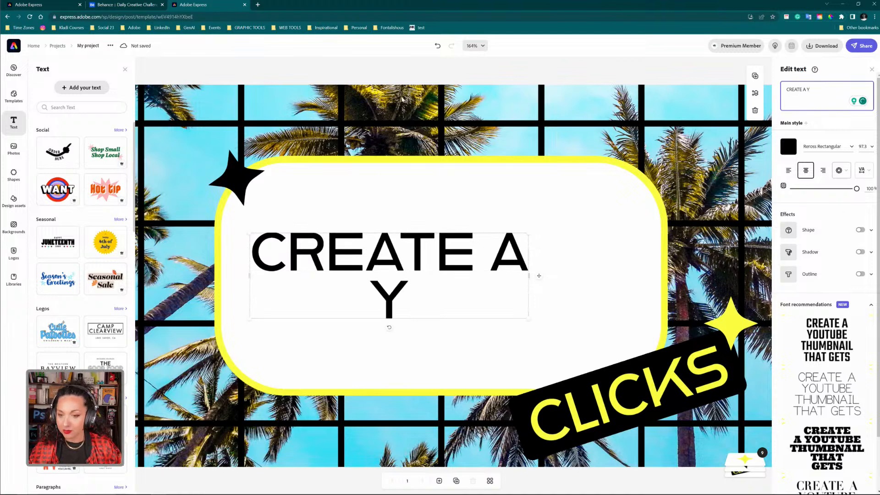
pyautogui.click(438, 46)
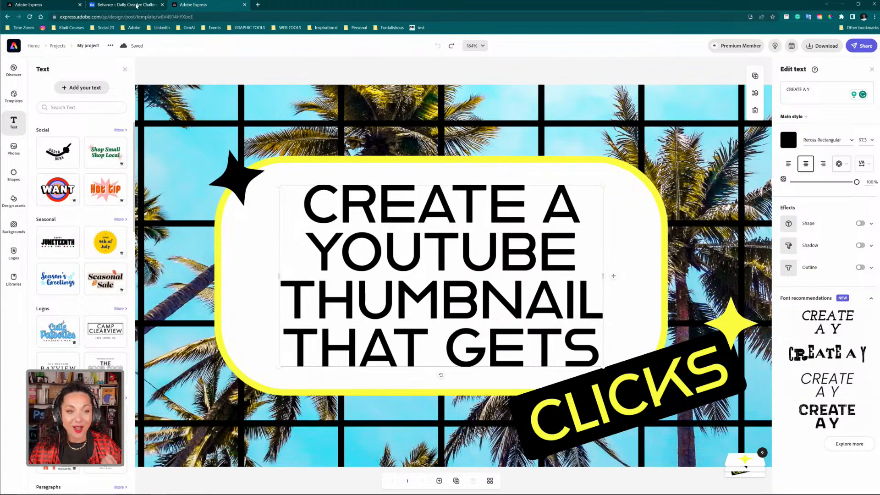
# - Review the current challenge card on the Behance page and return to the remixed design in Adobe Express
pyautogui.moveTo(134, 5)
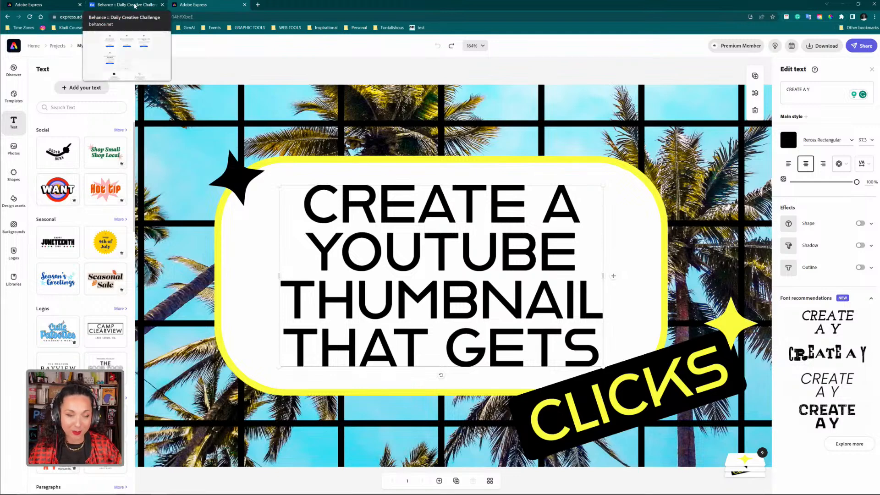
pyautogui.click(135, 6)
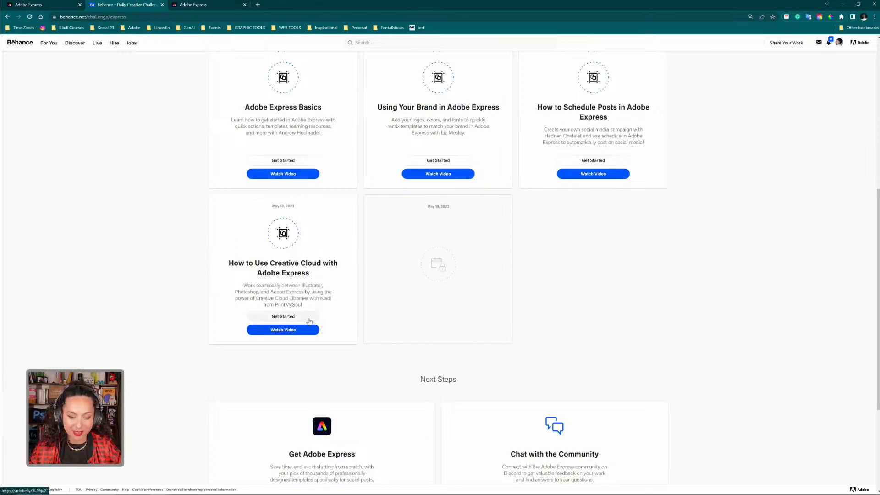
pyautogui.click(225, 8)
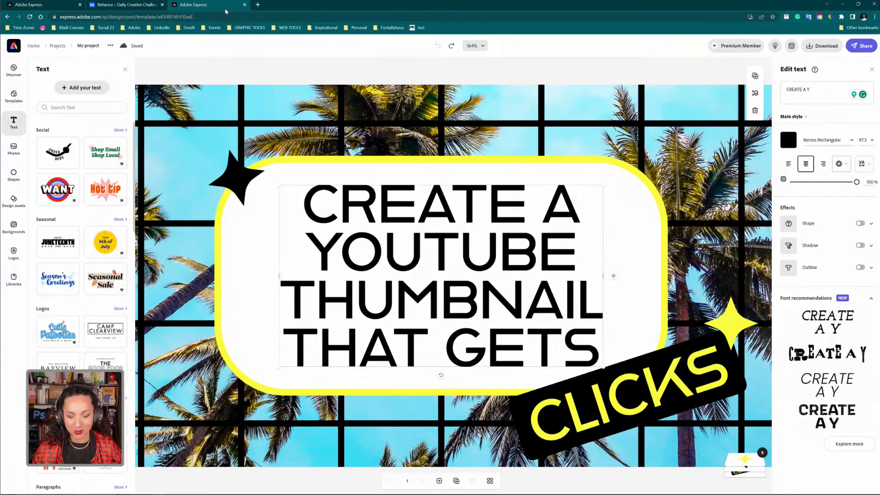
# - Rename the project "Express bootcamp"
pyautogui.click(95, 48)
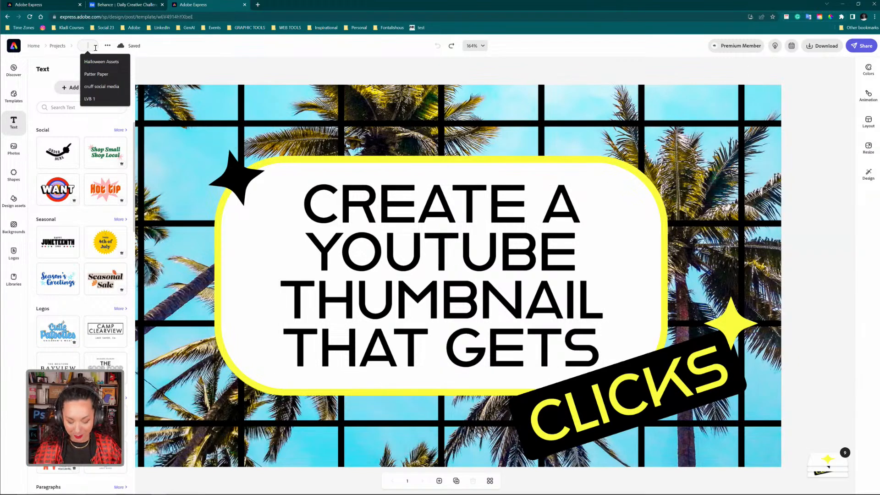
pyautogui.write('Expre')
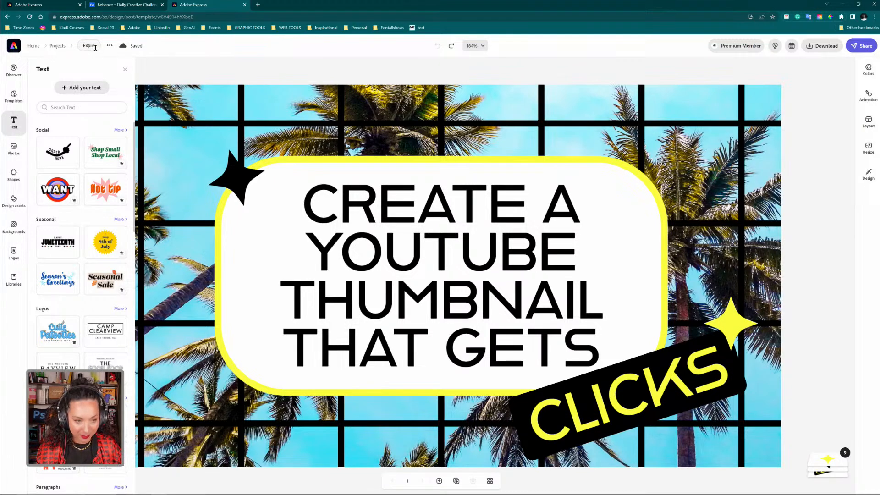
pyautogui.press('BackSpace')
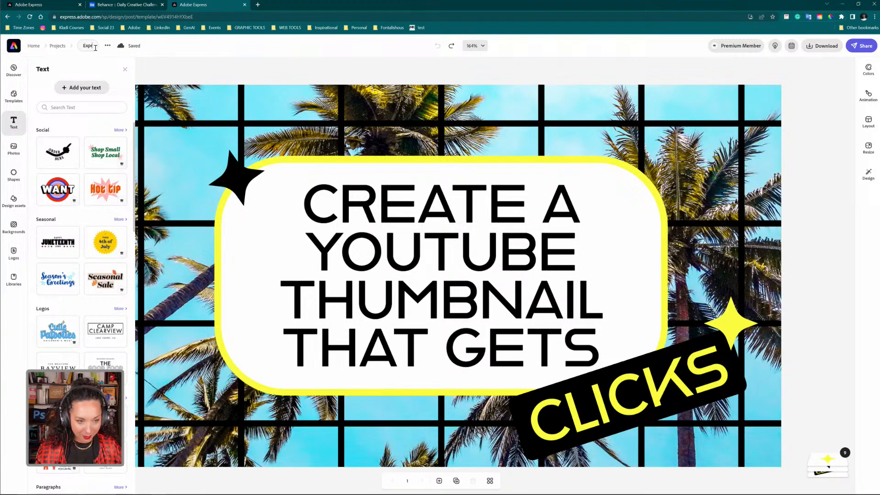
pyautogui.write('ess boot')
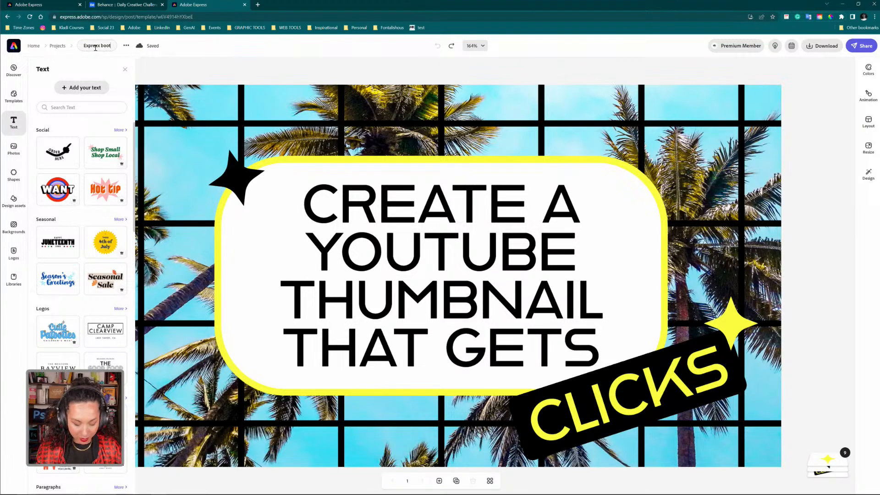
pyautogui.write('ca')
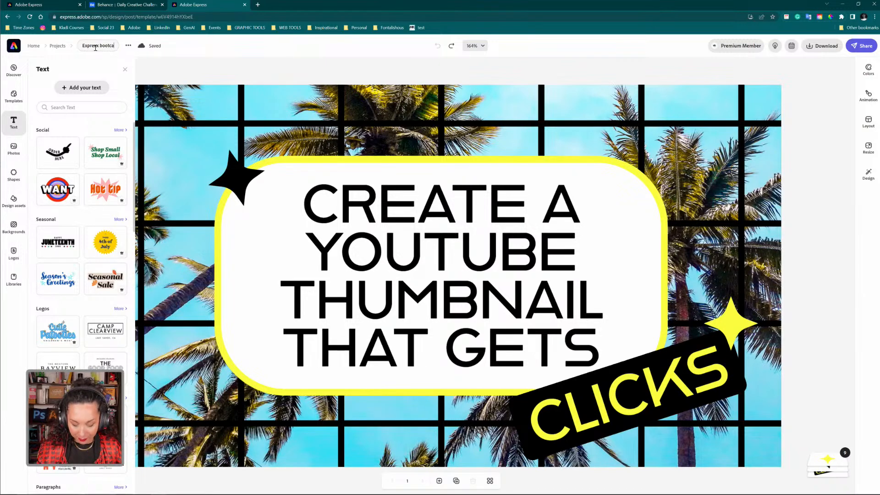
pyautogui.write('mp')
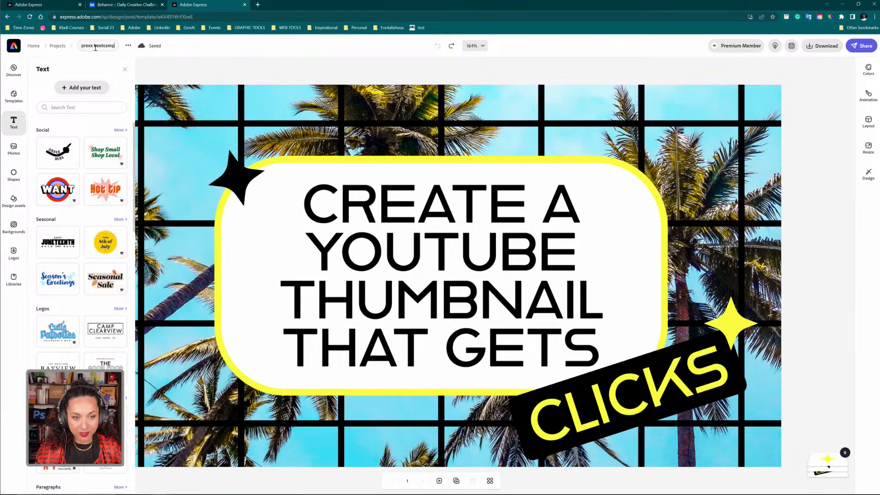
pyautogui.click(192, 60)
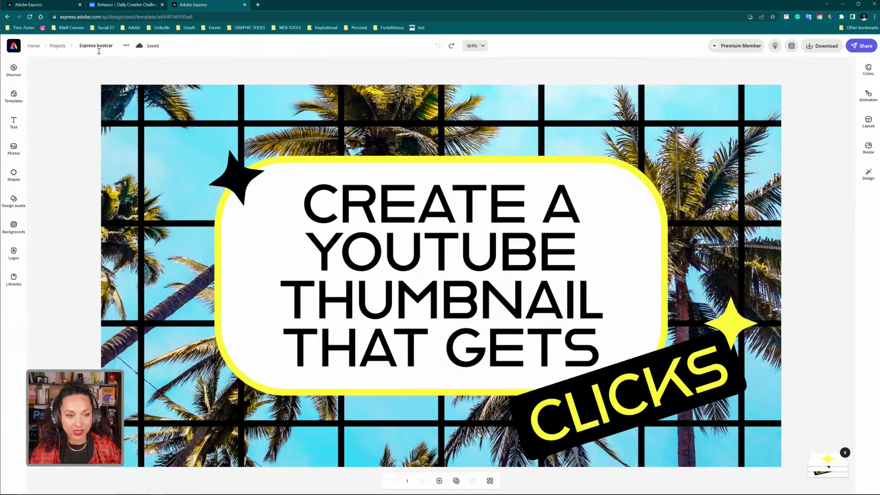
pyautogui.press('BackSpace')
pyautogui.press('BackSpace')
pyautogui.press('BackSpace')
pyautogui.write('ss')
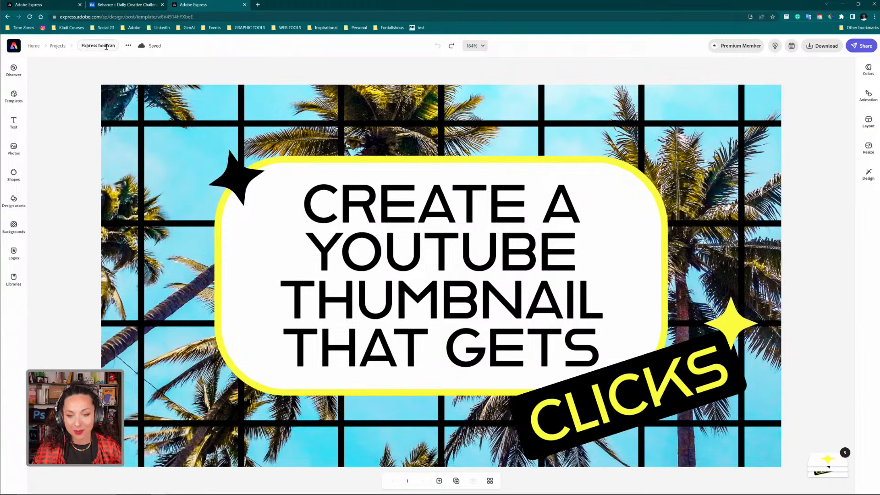
pyautogui.click(184, 72)
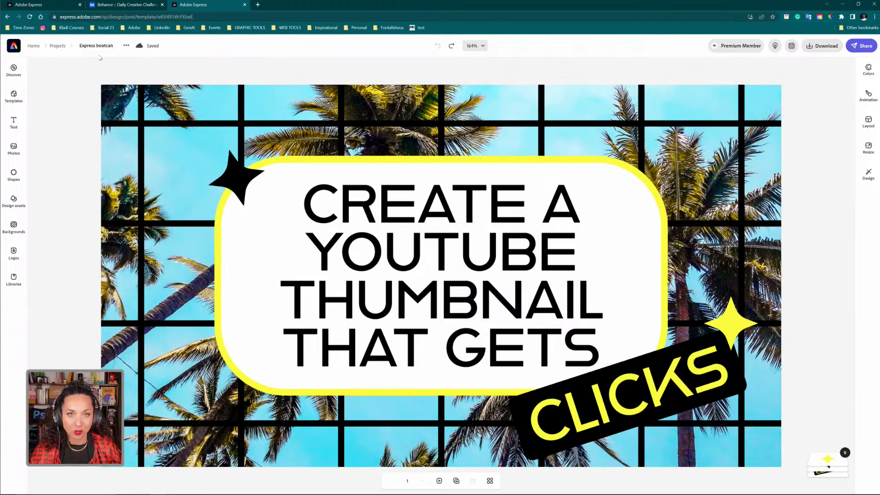
# - Leave for the home page, saving the project, and reopen it from the recent projects
pyautogui.click(17, 48)
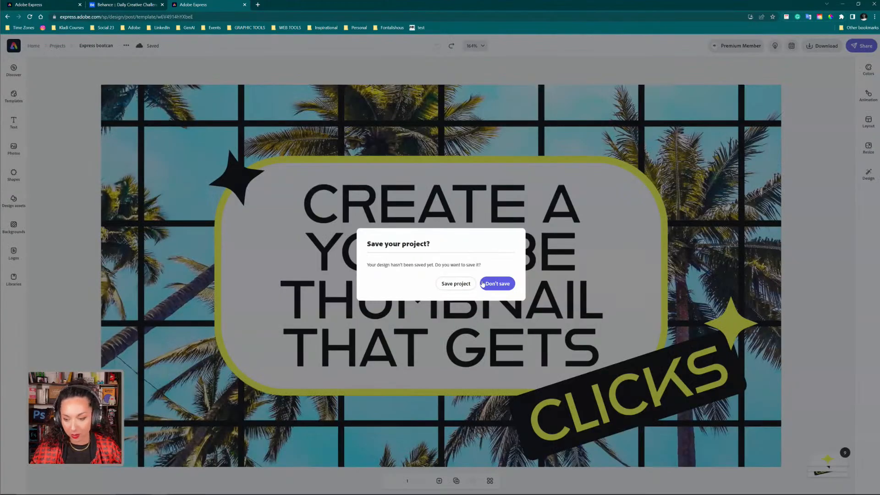
pyautogui.click(466, 287)
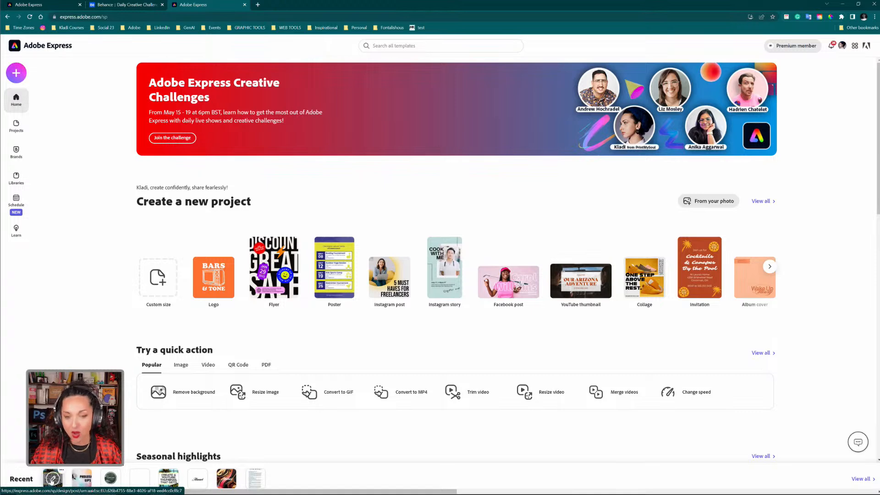
pyautogui.click(52, 479)
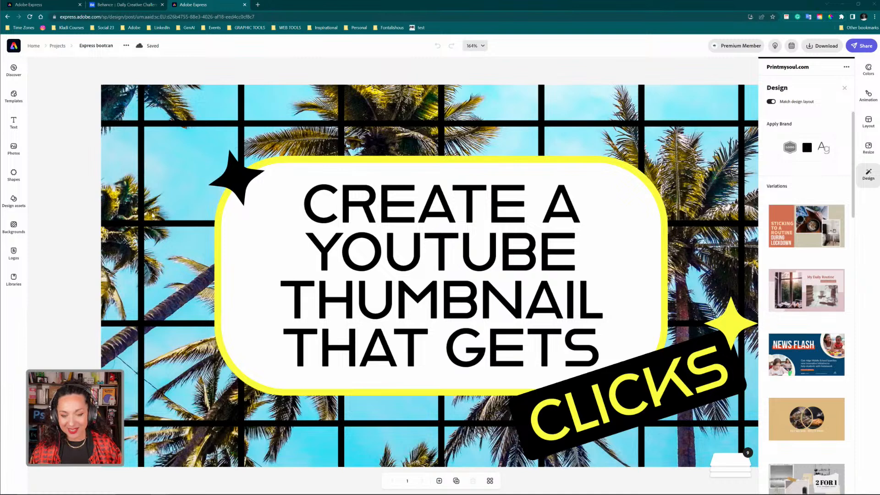
# - Try the recommended fonts on the headline, including Cheap Pine Regular, and apply Teko Medium
pyautogui.click(355, 196)
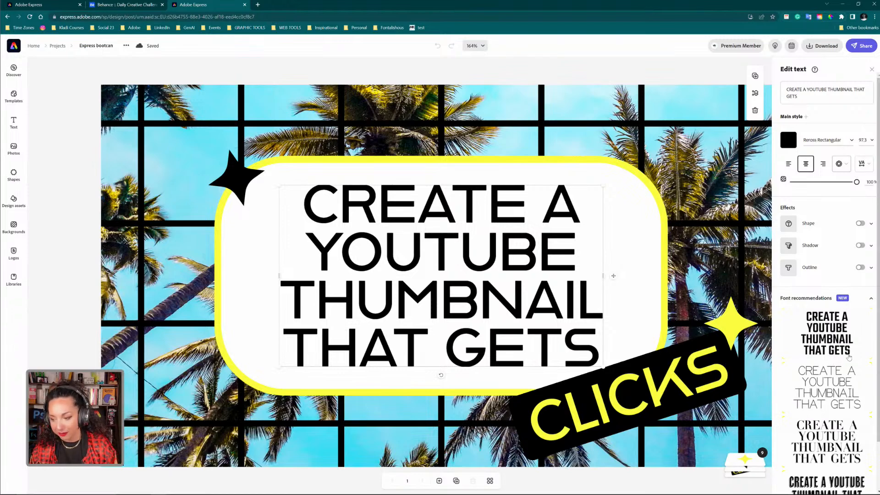
pyautogui.scroll(-1, 849, 358)
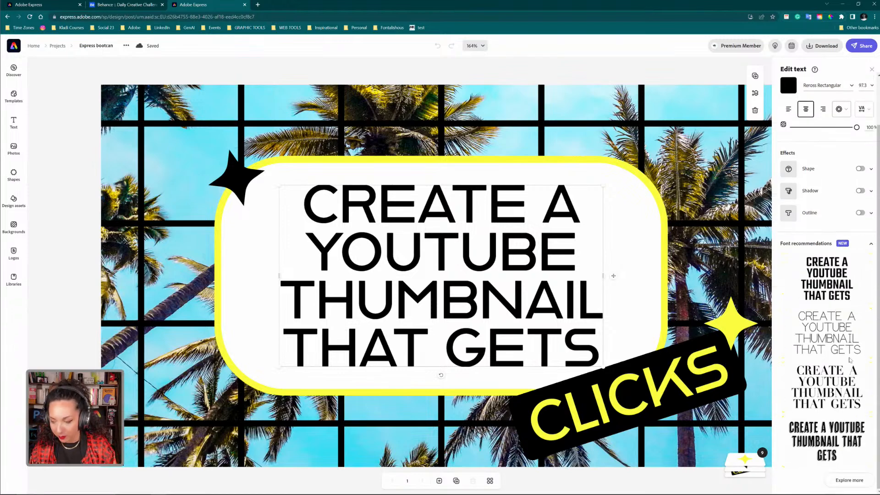
pyautogui.click(835, 388)
pyautogui.click(826, 434)
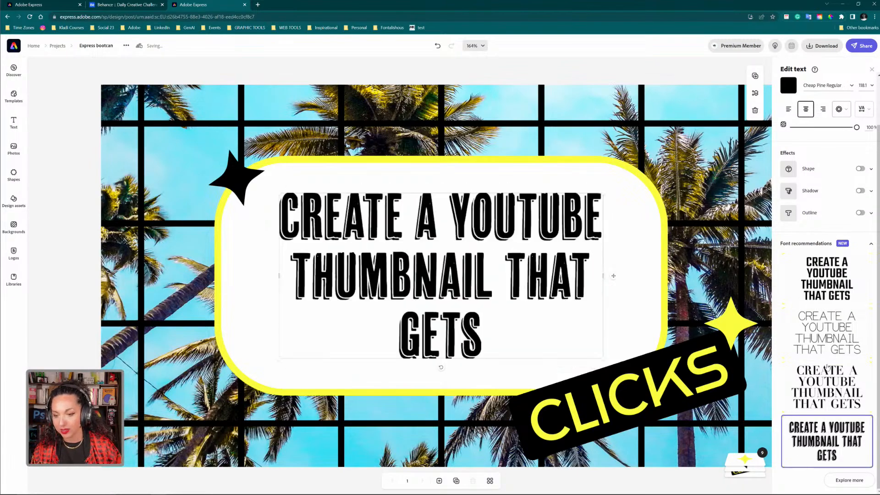
pyautogui.click(820, 292)
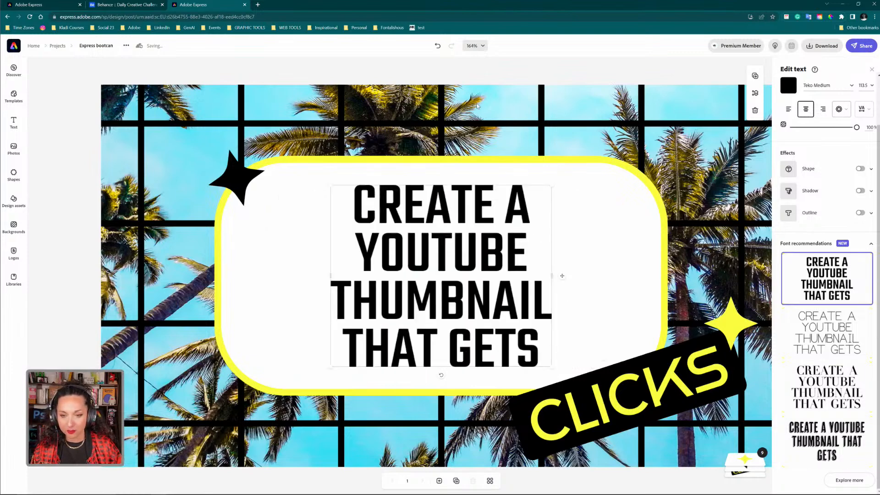
# - Undo the recent headline font changes back to the template's Reross Rectangular font
pyautogui.click(437, 46)
pyautogui.click(437, 46)
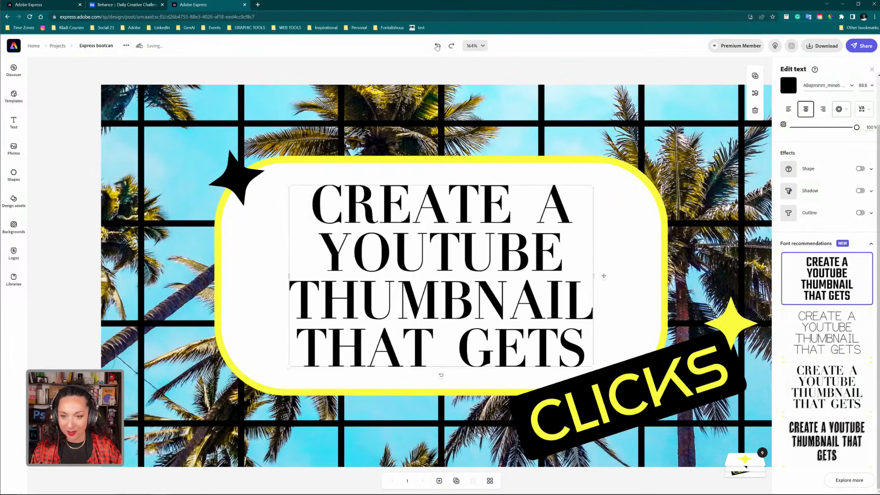
pyautogui.click(438, 46)
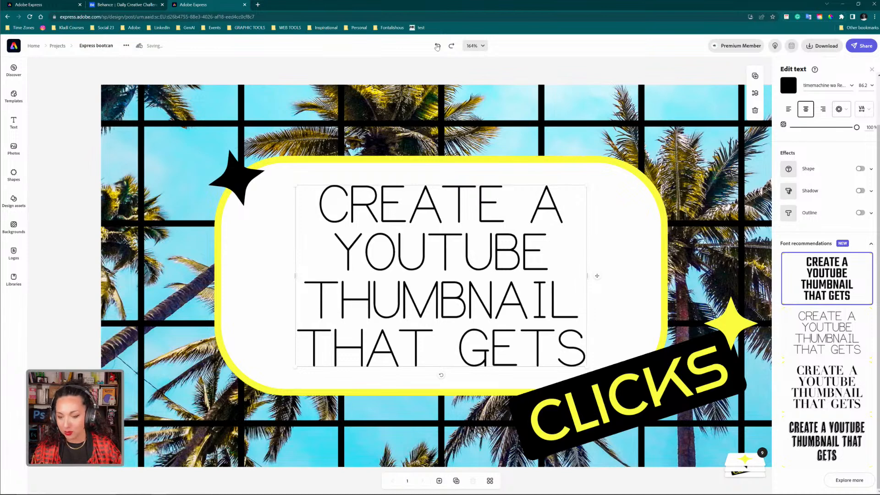
pyautogui.click(438, 46)
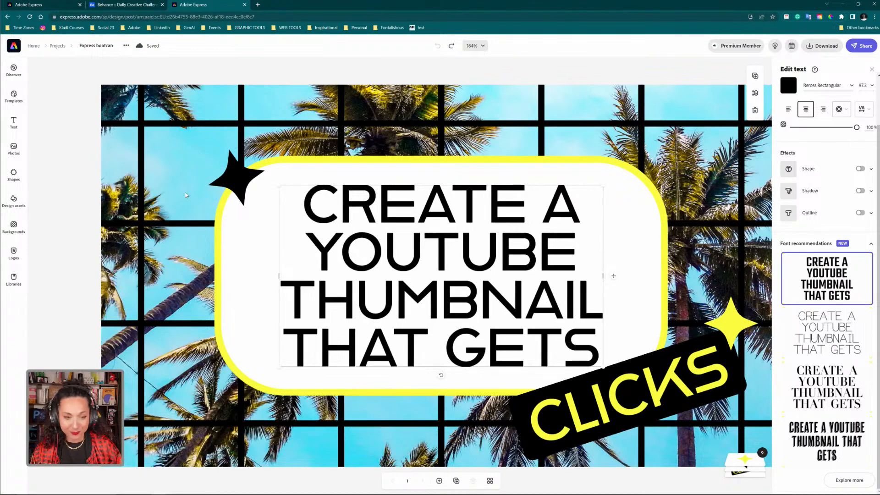
# - Examine the template's elements and layer stack, selecting the frame, CLICKS label, headline, grid and palm photo
pyautogui.click(507, 169)
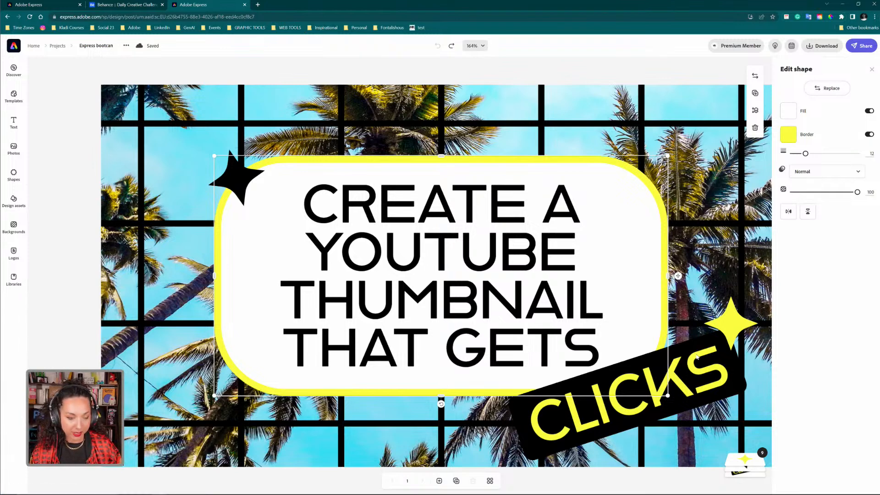
pyautogui.click(172, 156)
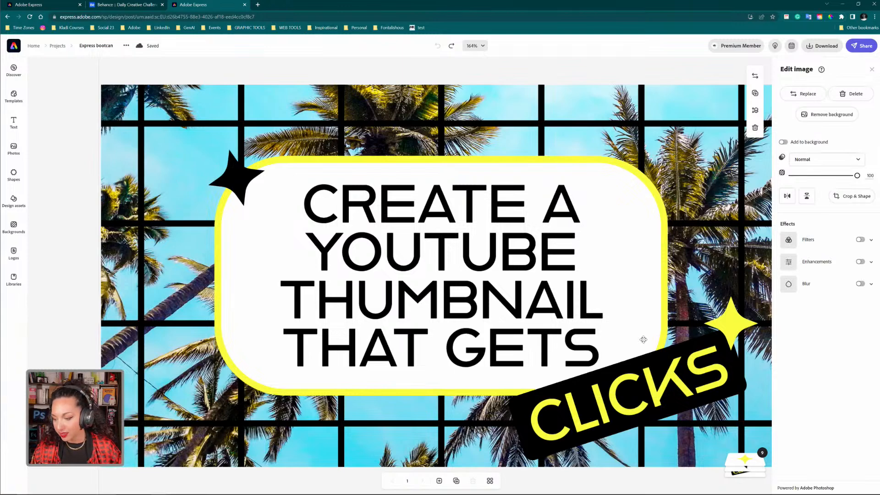
pyautogui.click(737, 469)
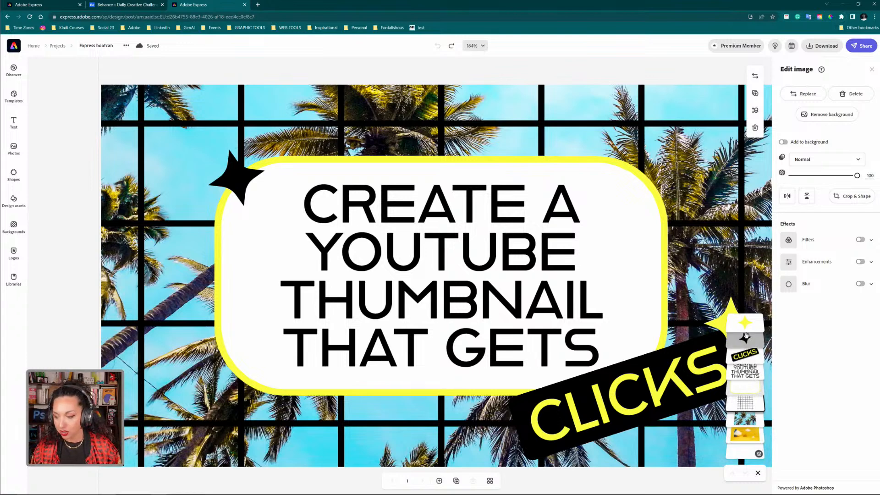
pyautogui.click(751, 357)
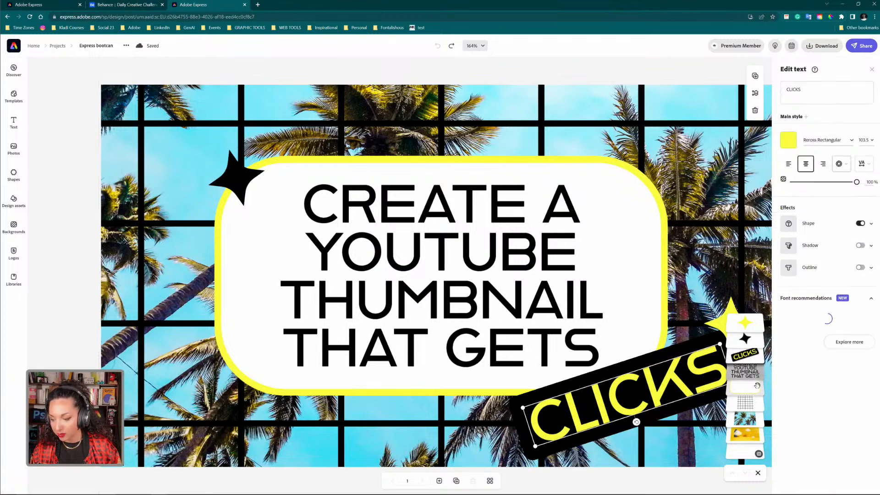
pyautogui.click(759, 377)
pyautogui.click(752, 396)
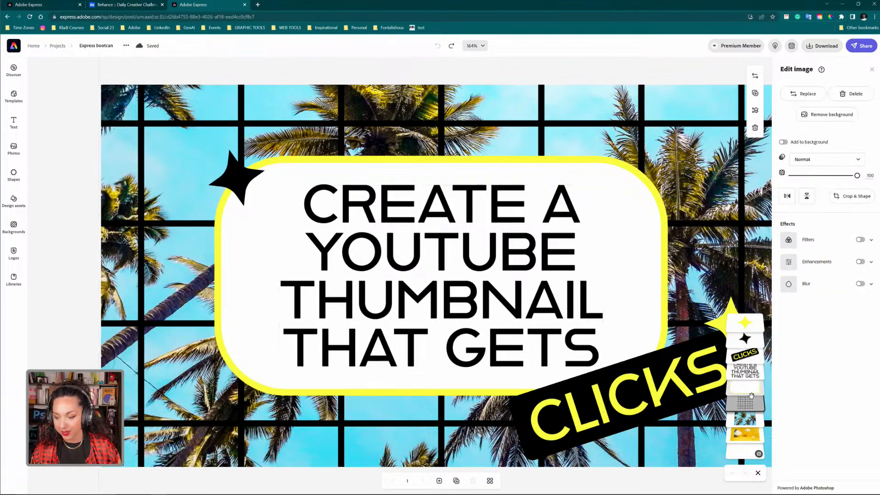
pyautogui.click(752, 420)
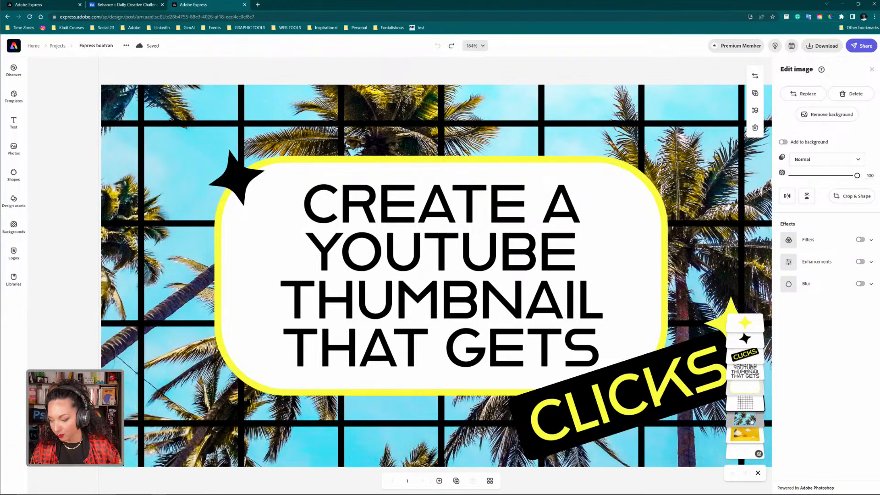
# - Reorder the layers so the yellow cloud photo is above the palm photo, with the grid, white frame and headline beneath them
pyautogui.moveTo(754, 438); pyautogui.dragTo(749, 417)
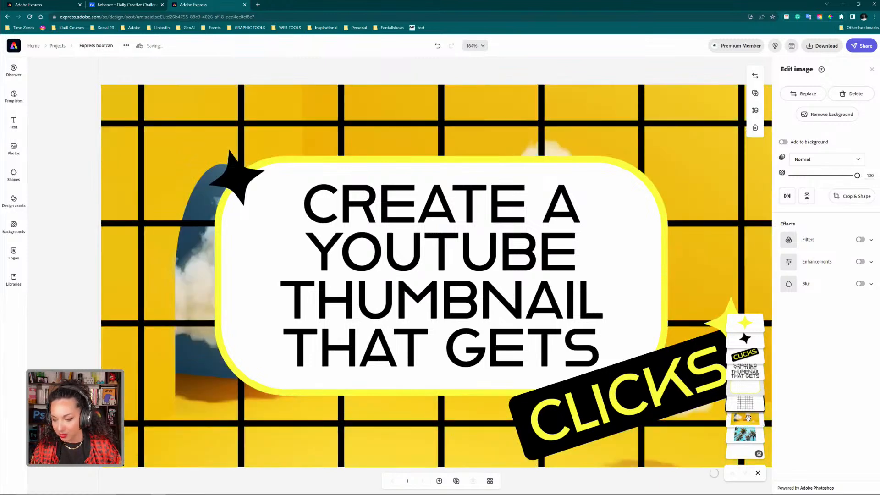
pyautogui.click(745, 406)
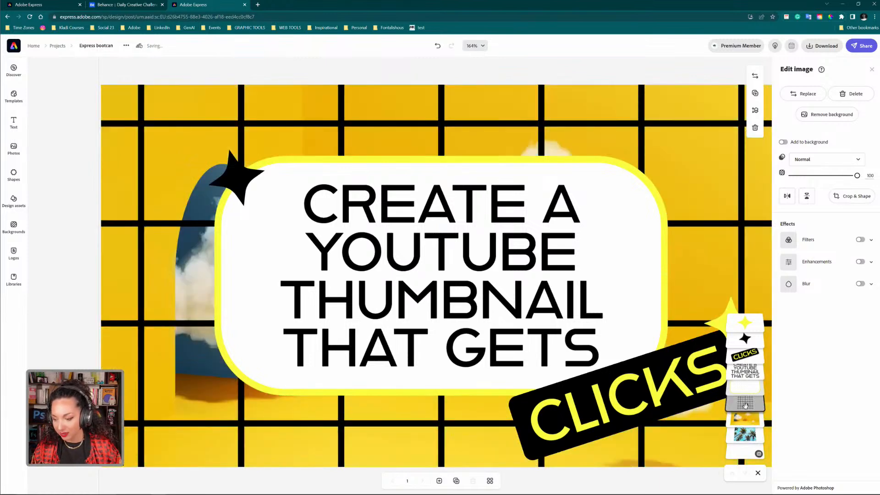
pyautogui.moveTo(746, 406); pyautogui.dragTo(747, 434)
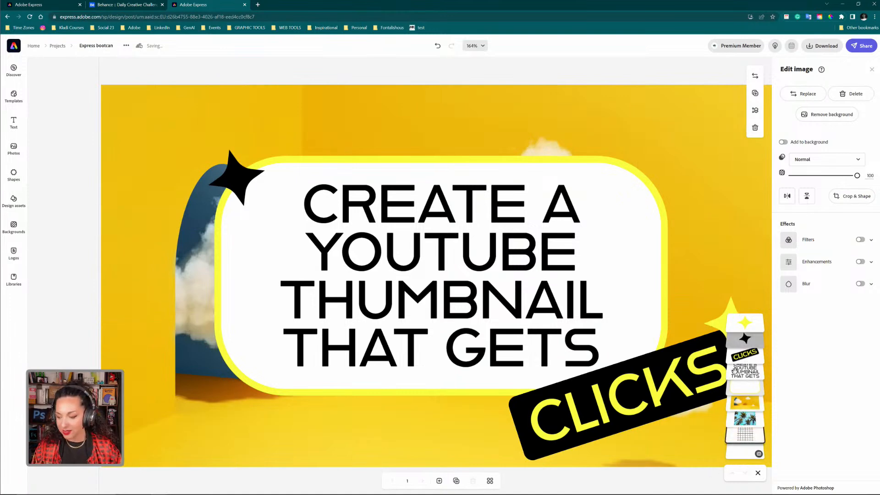
pyautogui.moveTo(734, 374); pyautogui.dragTo(747, 421)
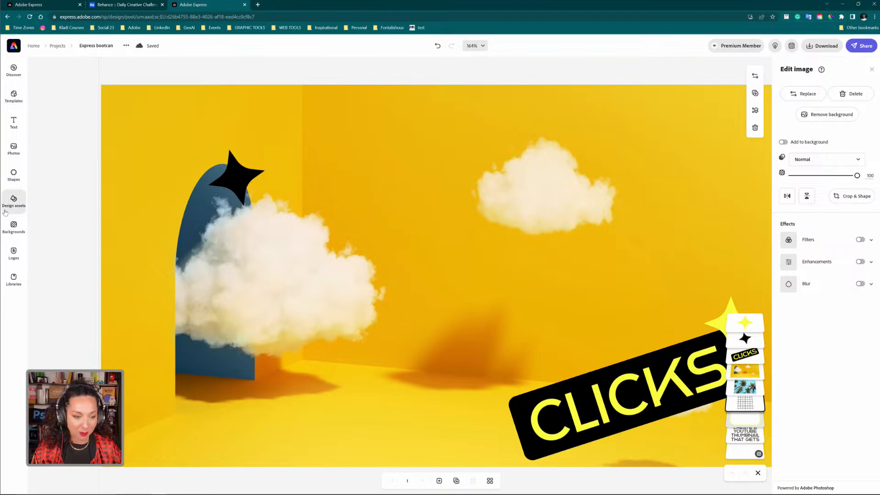
# - Search the stock photos for "abstract" and add the neon ring with colourful clouds to the design
pyautogui.click(19, 156)
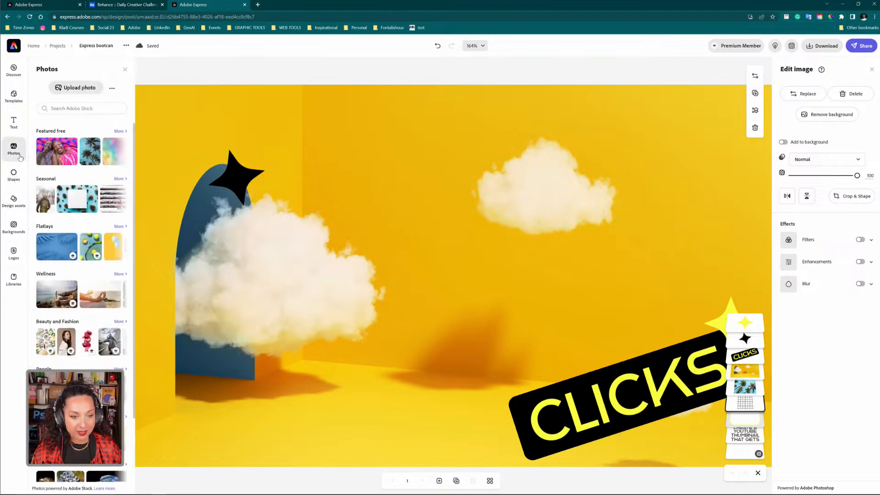
pyautogui.click(61, 110)
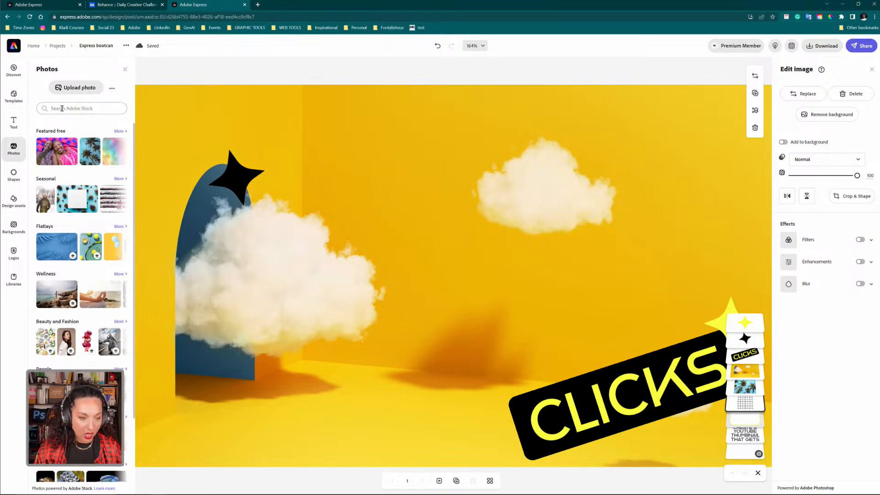
pyautogui.write('abs')
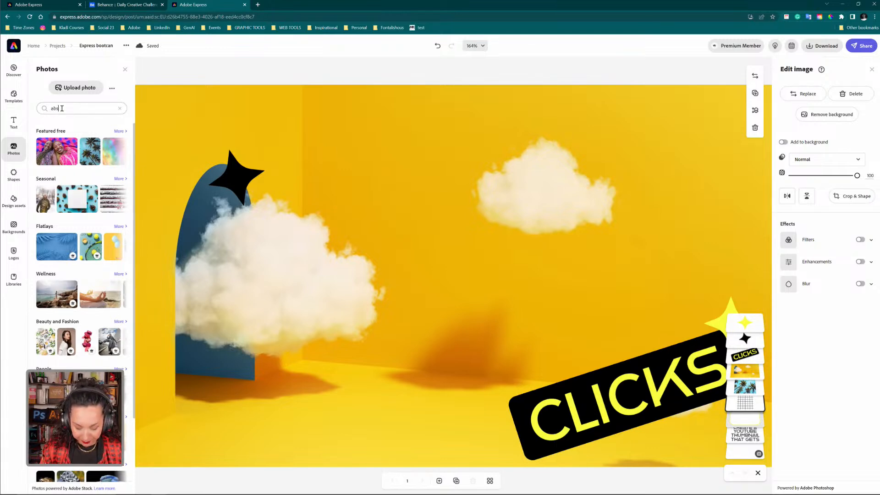
pyautogui.write('tract')
pyautogui.press('Return')
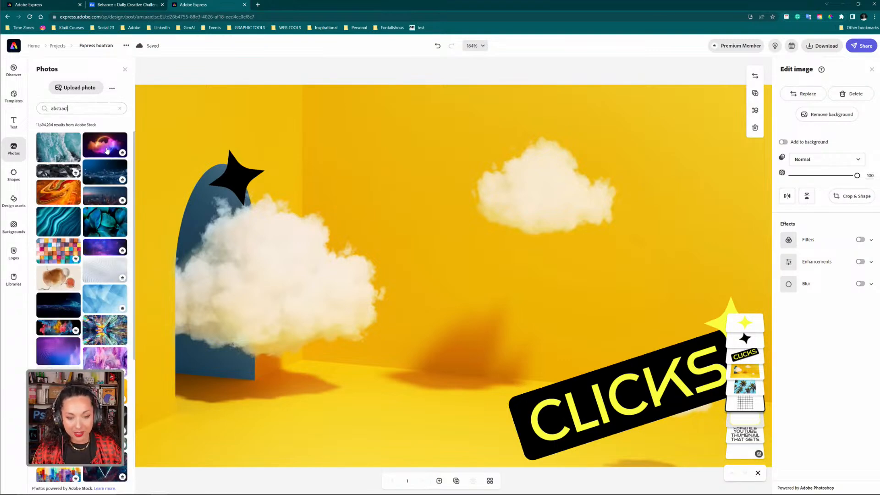
pyautogui.click(107, 151)
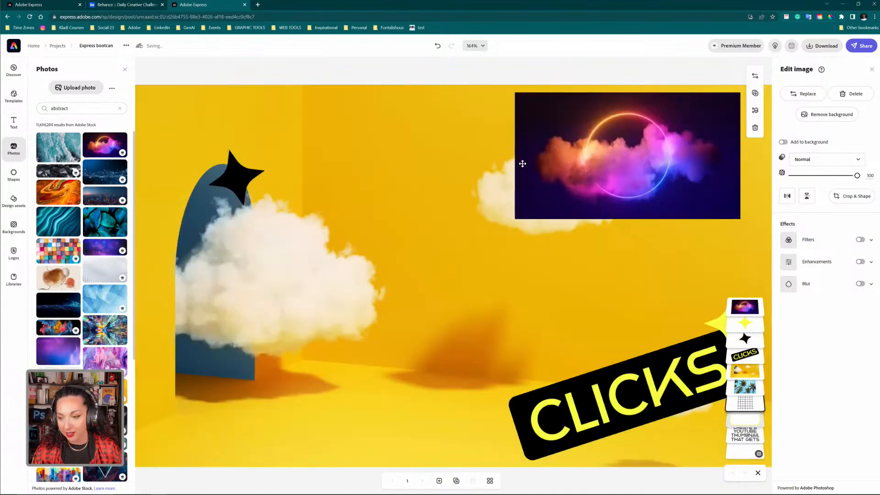
# - Enlarge the neon ring photo to cover almost the whole page and restack the layers so it sits directly beneath the headline
pyautogui.moveTo(242, 170); pyautogui.dragTo(139, 155)
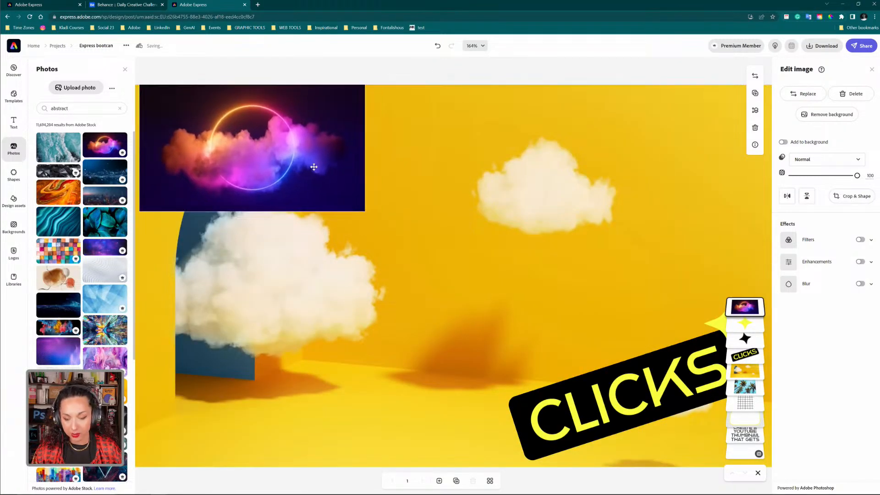
pyautogui.moveTo(542, 319); pyautogui.dragTo(814, 464)
pyautogui.moveTo(367, 298); pyautogui.dragTo(343, 298)
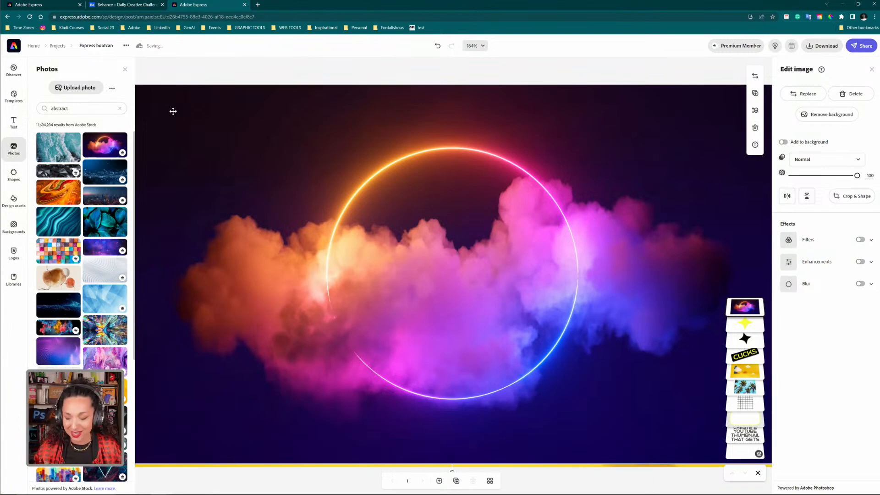
pyautogui.moveTo(745, 306); pyautogui.dragTo(749, 427)
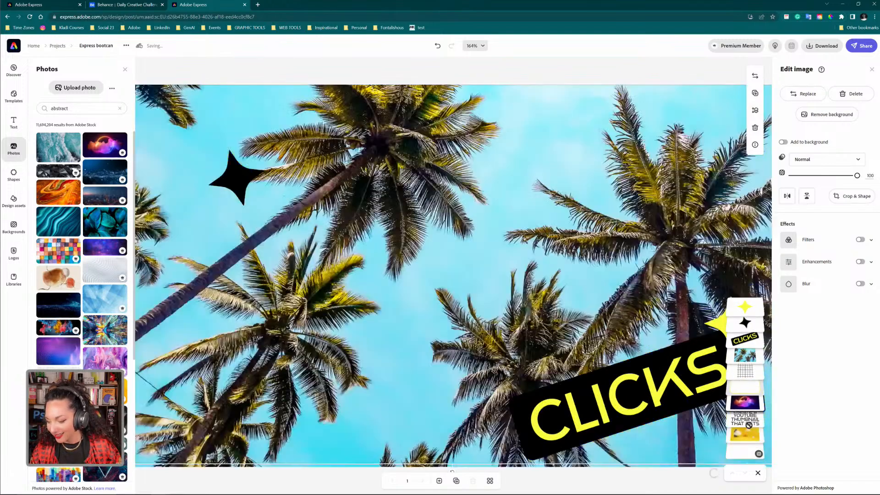
pyautogui.moveTo(741, 357); pyautogui.dragTo(747, 420)
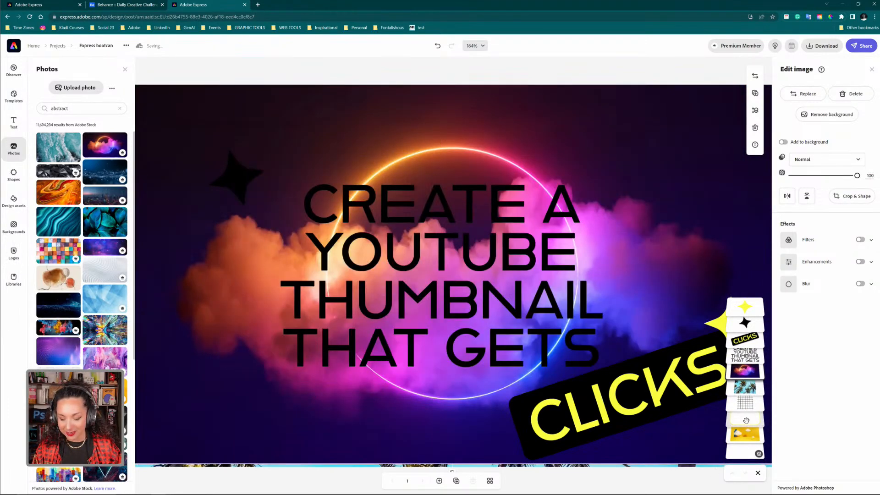
# - Colour the headline text white (#FFFFFF) and move its layer beneath the grid layer
pyautogui.click(745, 357)
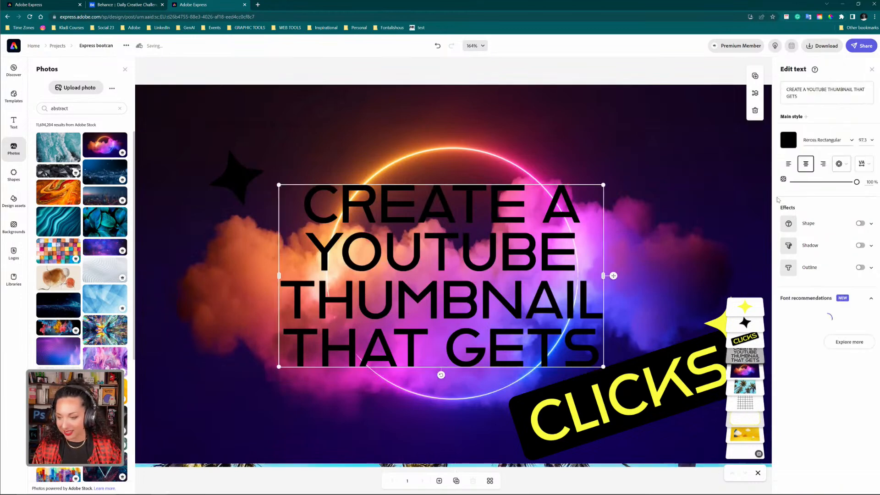
pyautogui.click(788, 140)
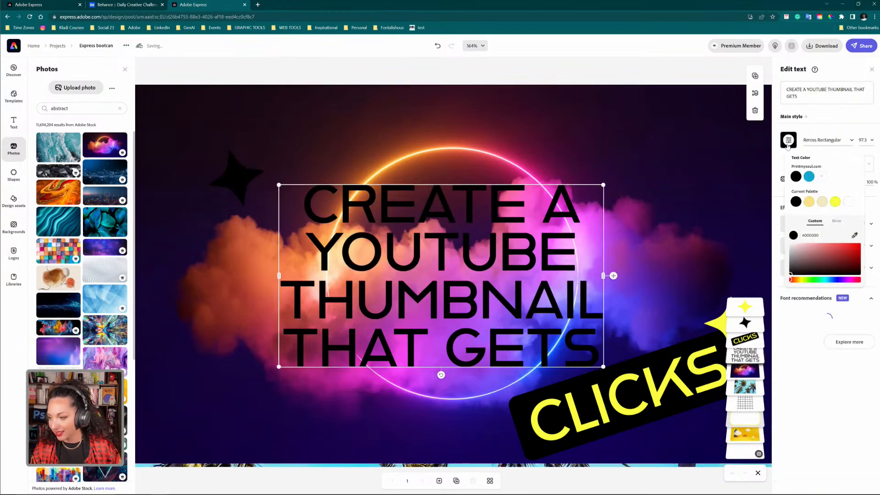
pyautogui.click(848, 202)
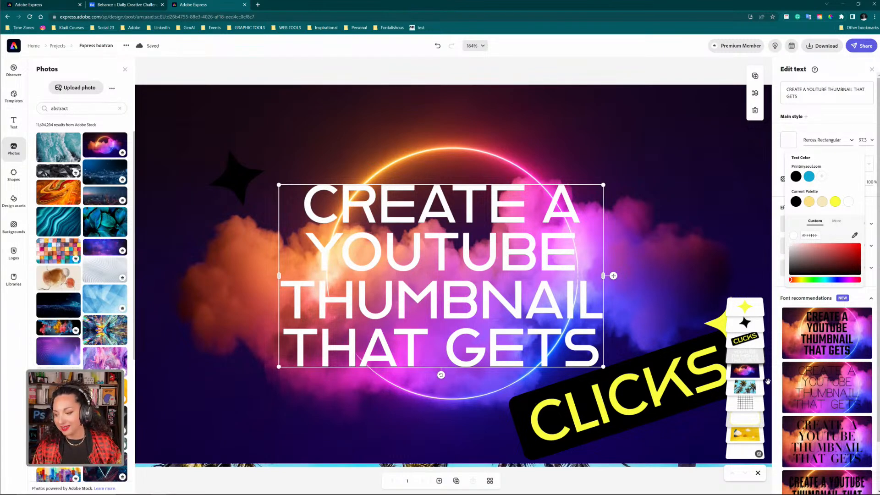
pyautogui.moveTo(745, 355); pyautogui.dragTo(742, 402)
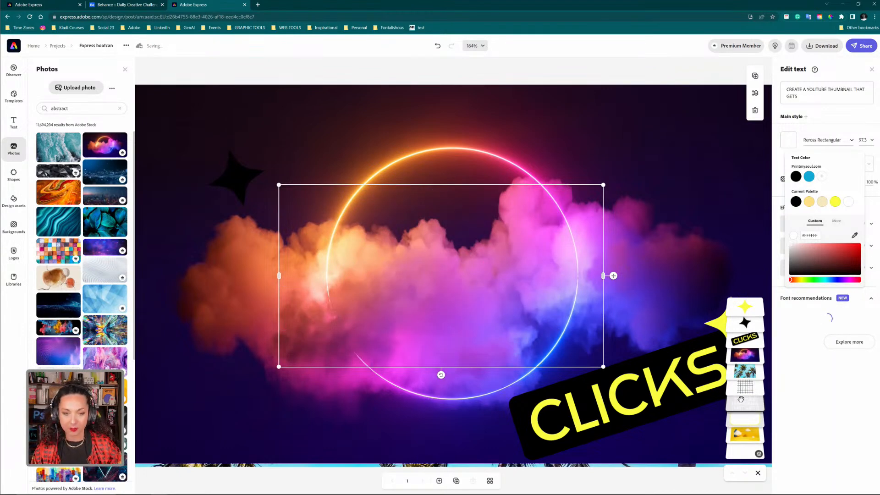
pyautogui.click(309, 60)
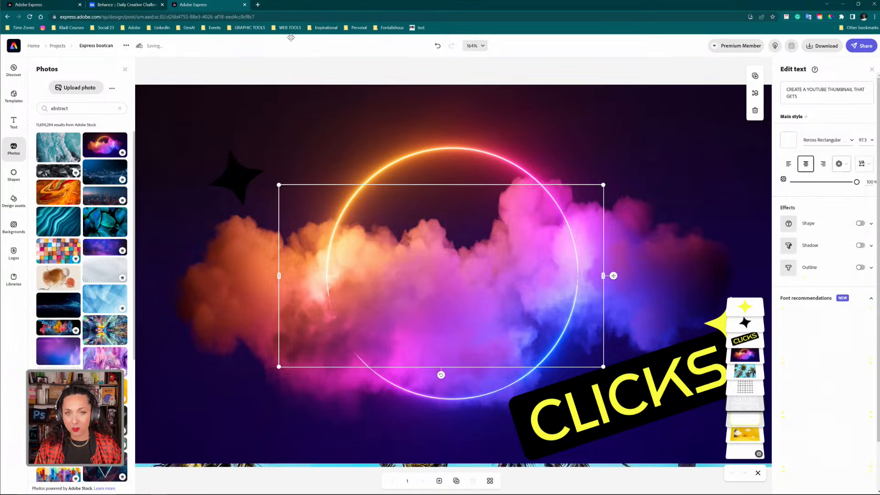
# - Switch to Photoshop, view the Ps_composite01 final.psd composite and return to the Untitled-1 document
pyautogui.moveTo(185, 493)
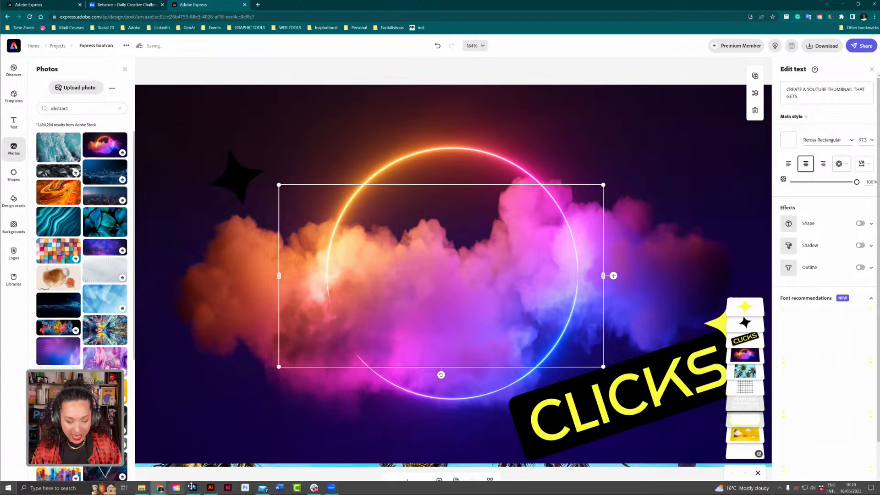
pyautogui.click(193, 488)
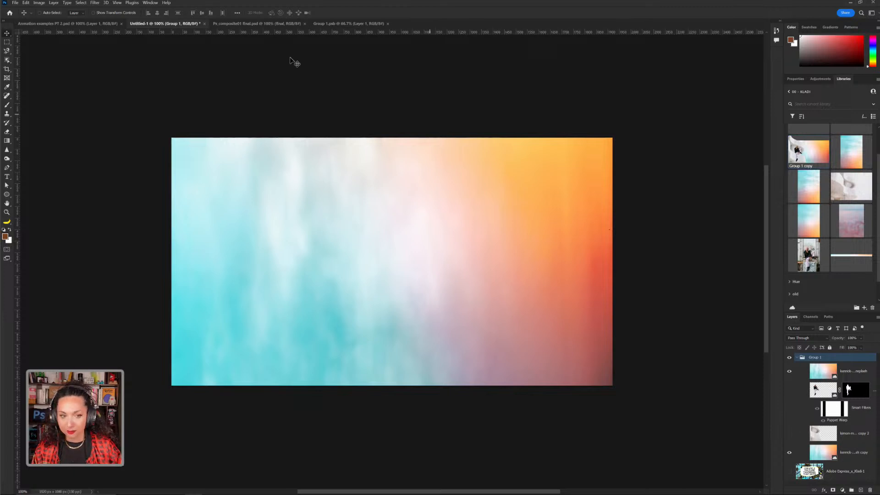
pyautogui.click(353, 23)
pyautogui.click(254, 24)
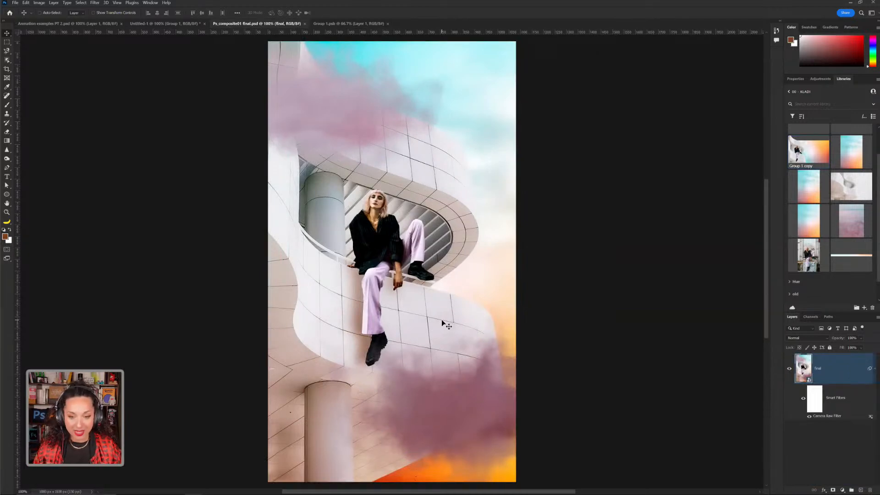
pyautogui.click(164, 24)
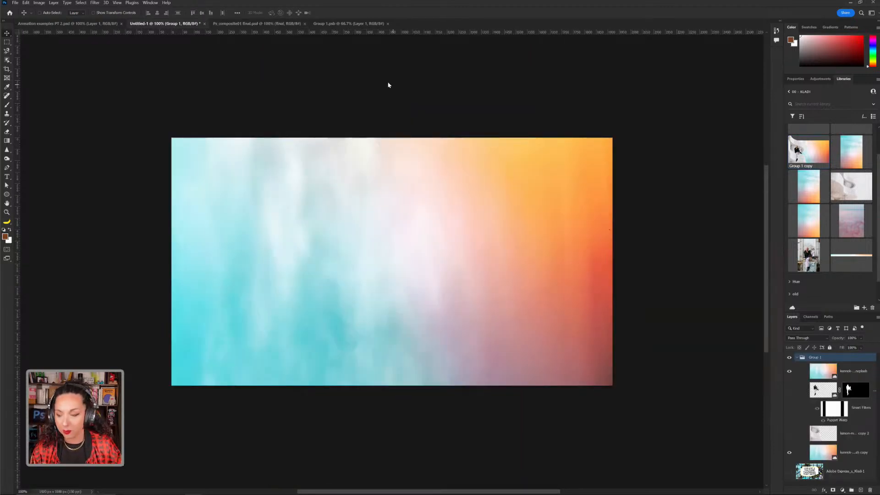
# - Show the curved building layer, collapse and hide Group 1, and make the Adobe Express thumbnail layer visible
pyautogui.click(790, 434)
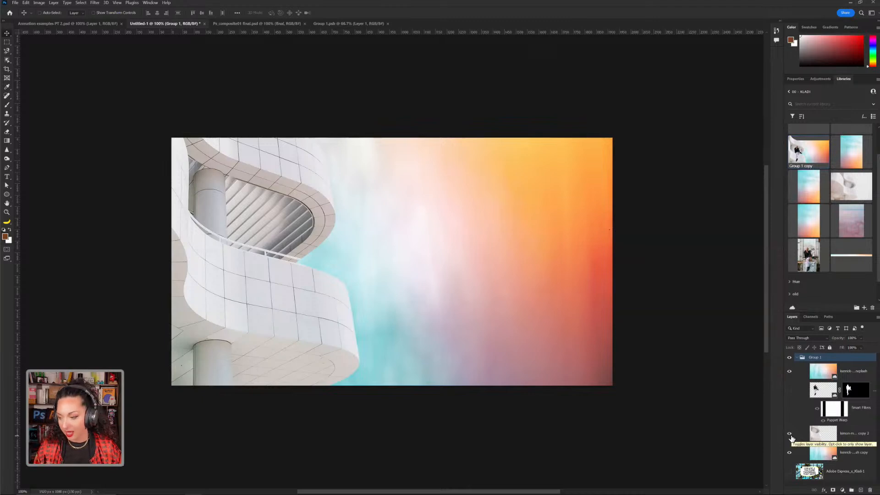
pyautogui.click(797, 358)
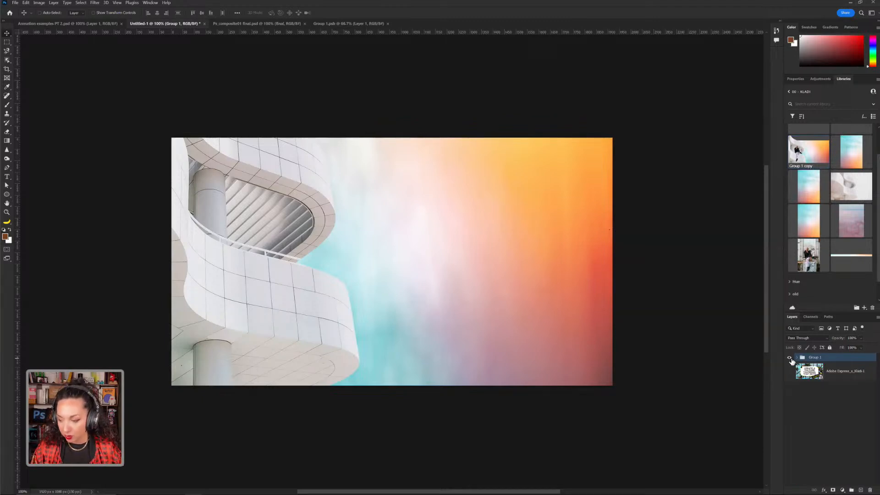
pyautogui.click(790, 358)
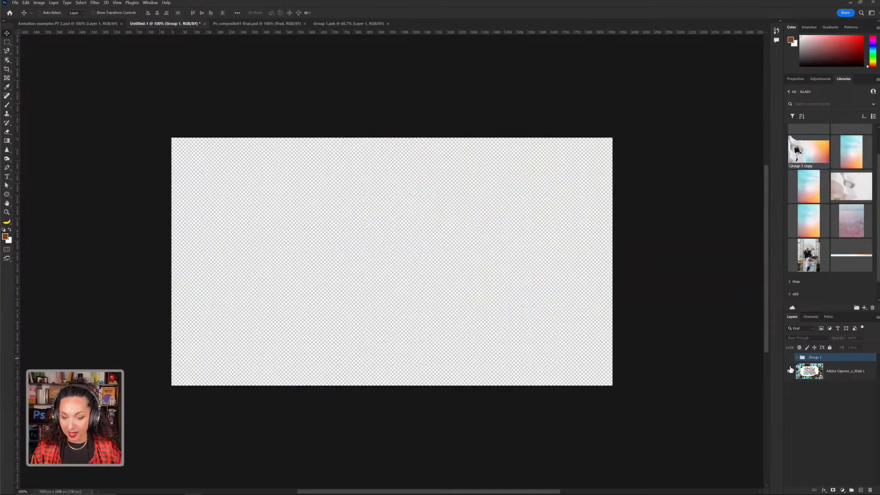
pyautogui.click(790, 370)
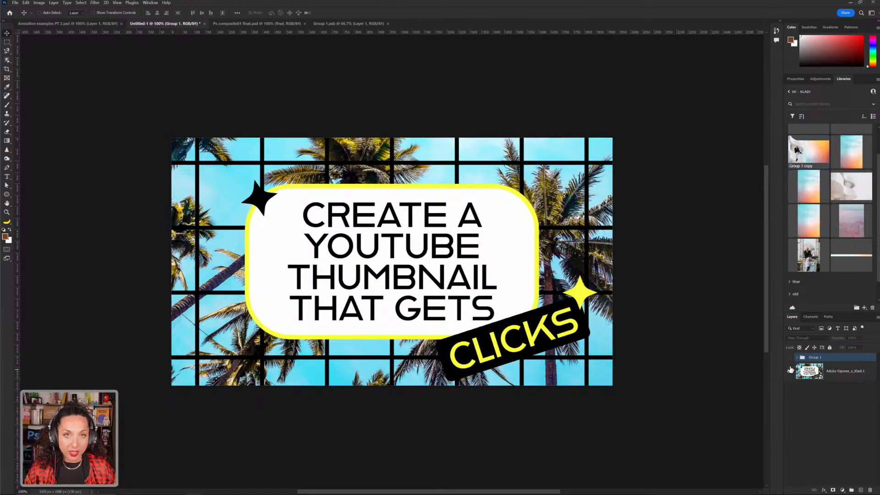
# - Switch to the Adobe Express project in Chrome, check its download file type options, and return to Photoshop
pyautogui.moveTo(294, 494)
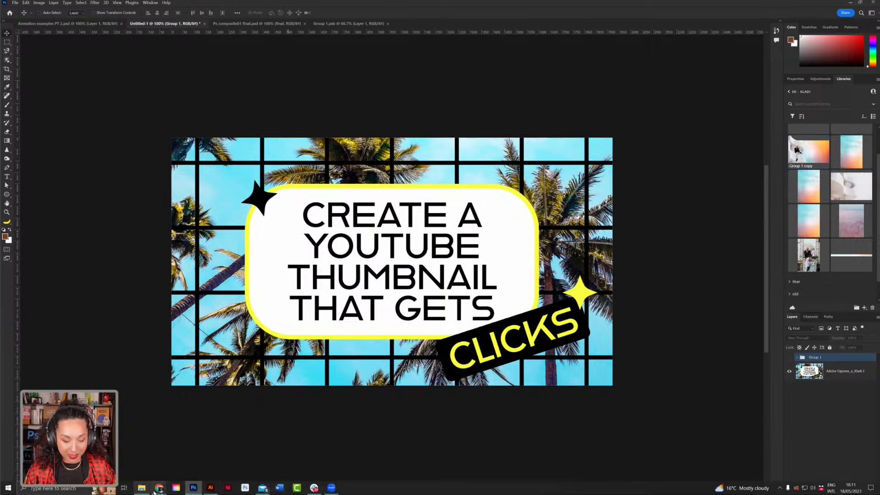
pyautogui.moveTo(158, 489)
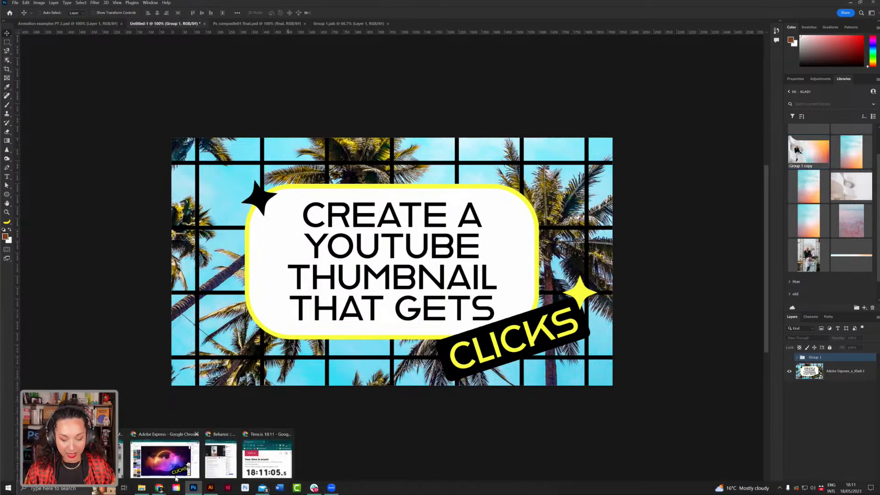
pyautogui.click(175, 477)
pyautogui.click(819, 46)
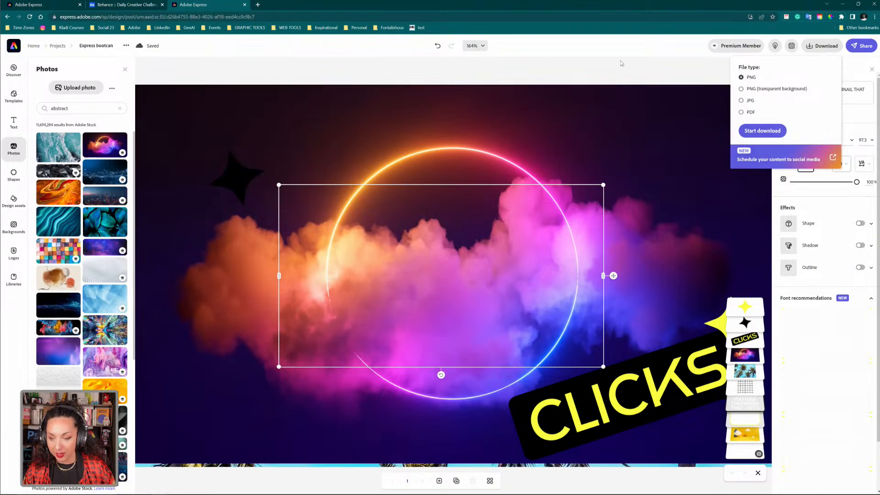
pyautogui.click(622, 62)
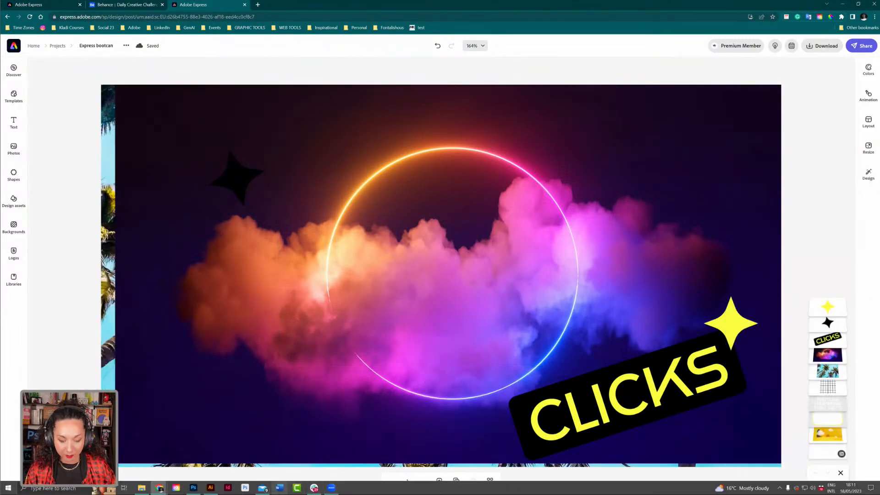
pyautogui.click(194, 488)
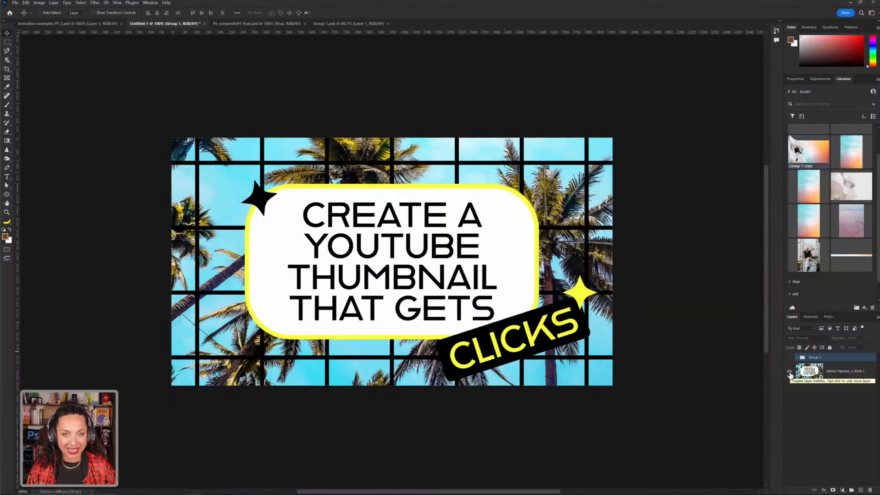
# - Hide the Adobe Express thumbnail layer, expand and show Group 1, and toggle its masked woman layer on and off again
pyautogui.click(790, 372)
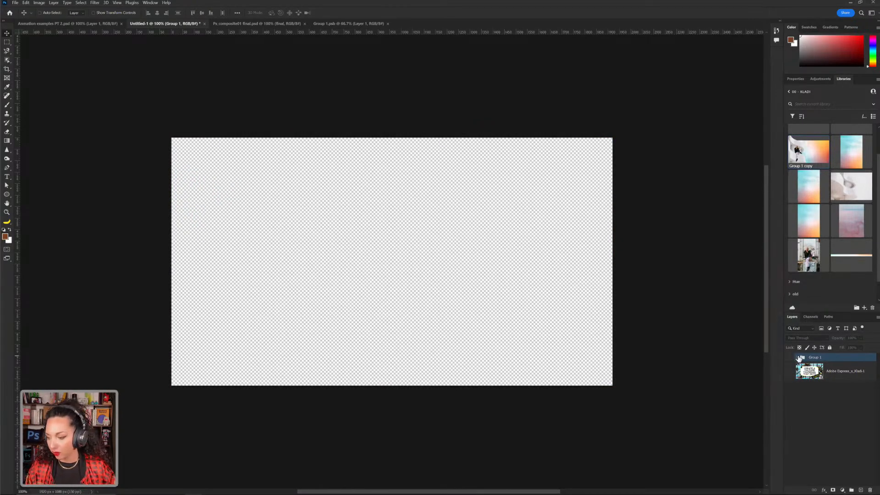
pyautogui.click(795, 357)
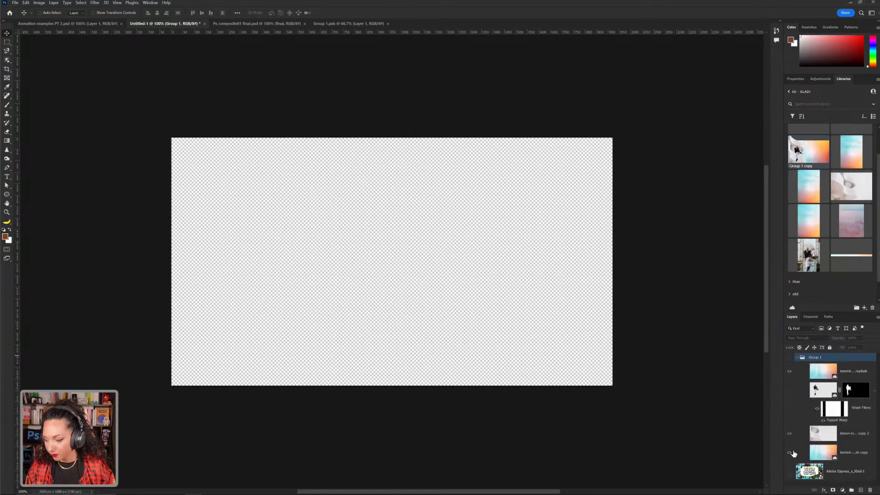
pyautogui.click(789, 357)
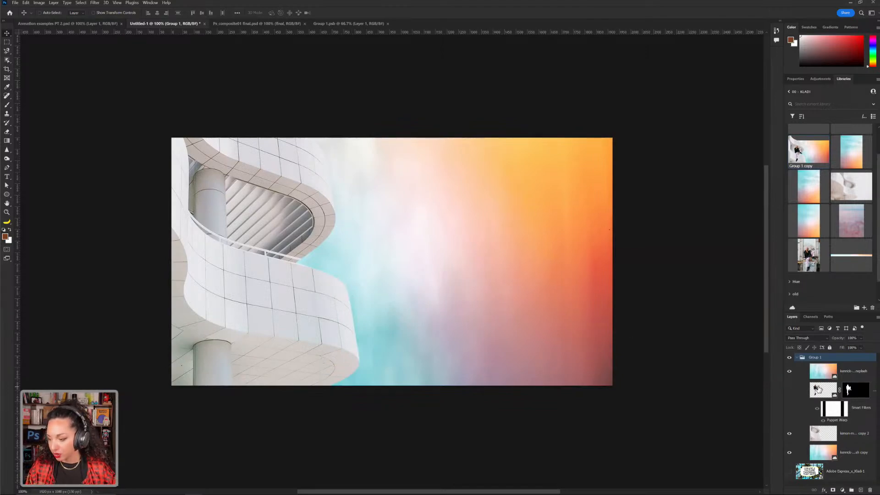
pyautogui.click(790, 390)
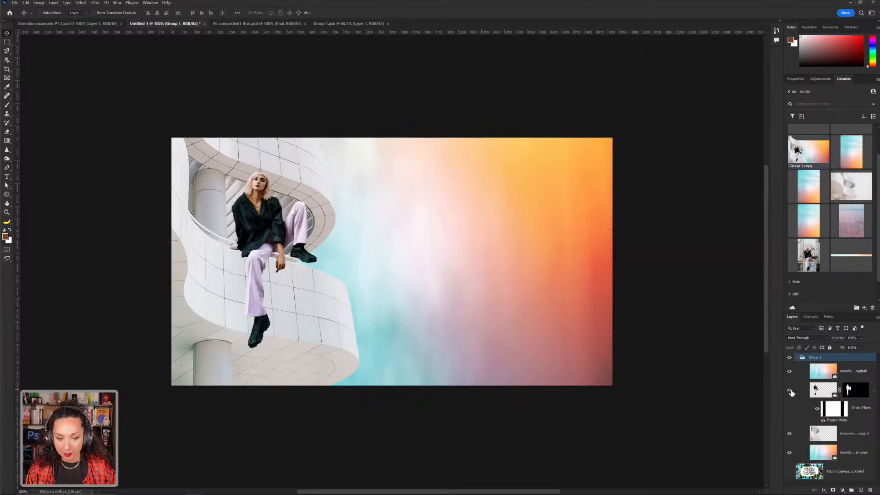
pyautogui.click(789, 391)
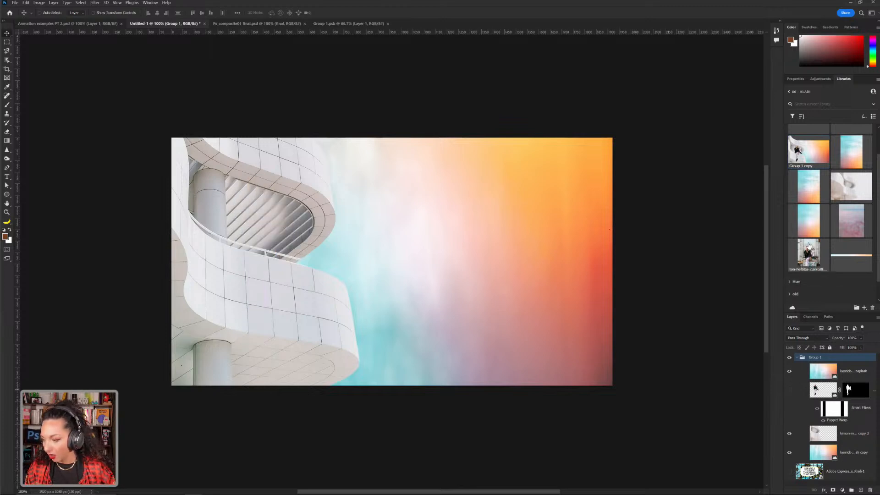
# - Place the seated woman photo from the comp 01 library group onto the canvas and float an enlarged Libraries panel beside the artwork
pyautogui.moveTo(810, 253); pyautogui.dragTo(434, 274)
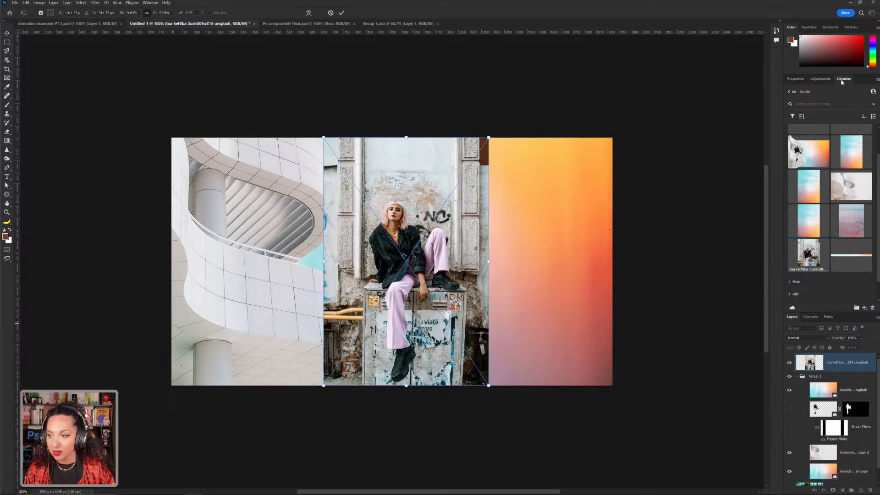
pyautogui.moveTo(842, 82); pyautogui.dragTo(650, 30)
pyautogui.moveTo(689, 153); pyautogui.dragTo(688, 381)
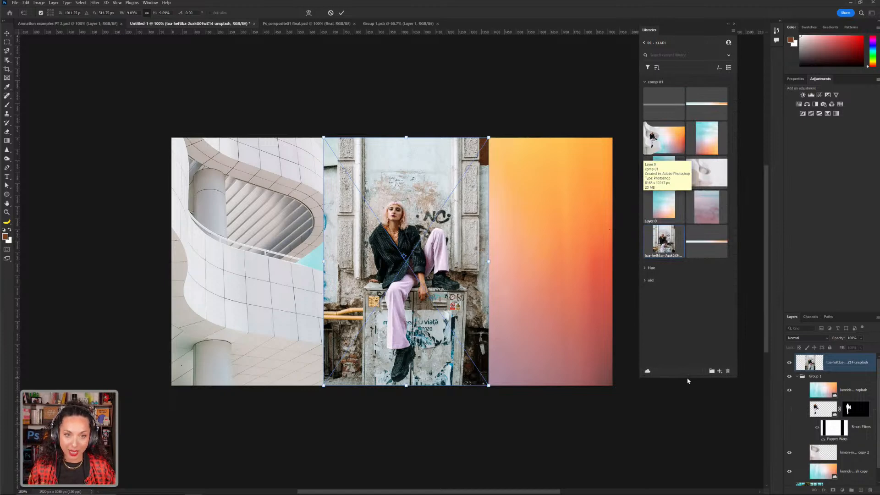
pyautogui.click(150, 3)
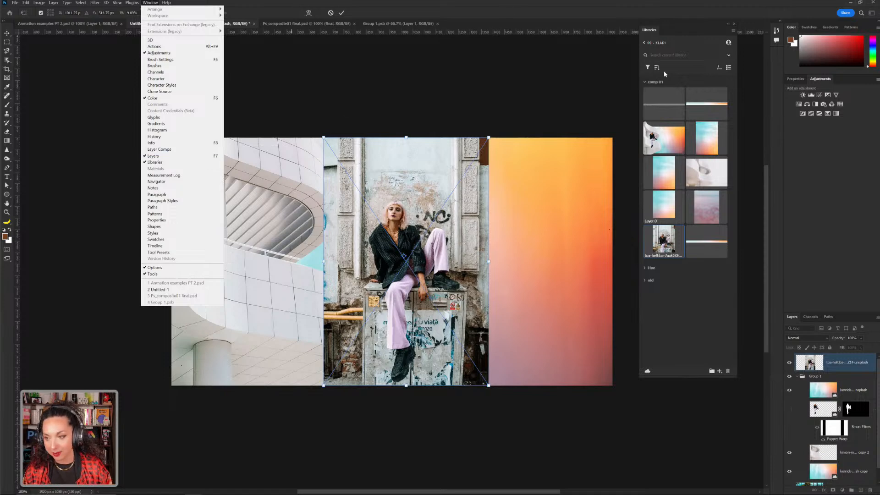
pyautogui.click(659, 43)
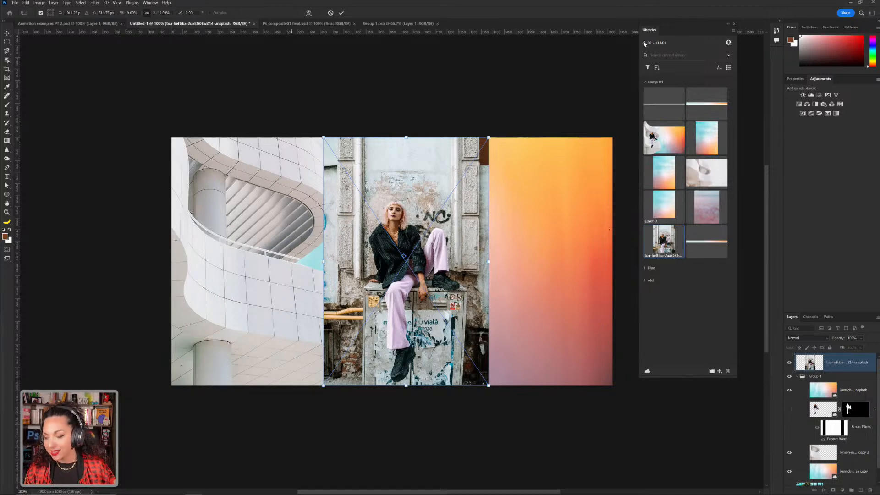
pyautogui.moveTo(651, 33); pyautogui.dragTo(653, 72)
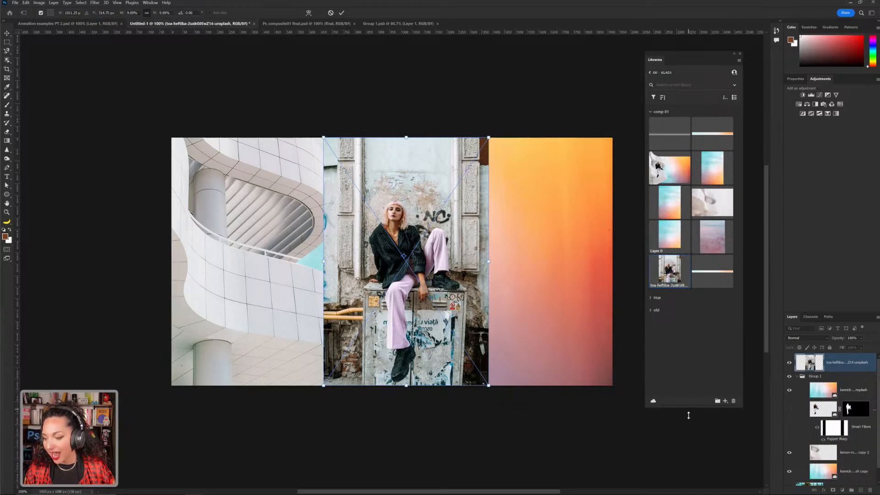
pyautogui.moveTo(688, 410); pyautogui.dragTo(689, 445)
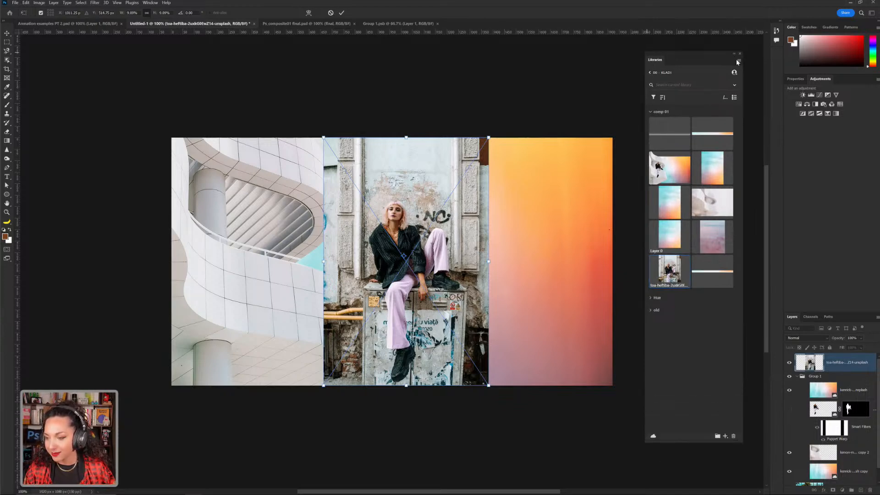
pyautogui.moveTo(699, 56); pyautogui.dragTo(716, 55)
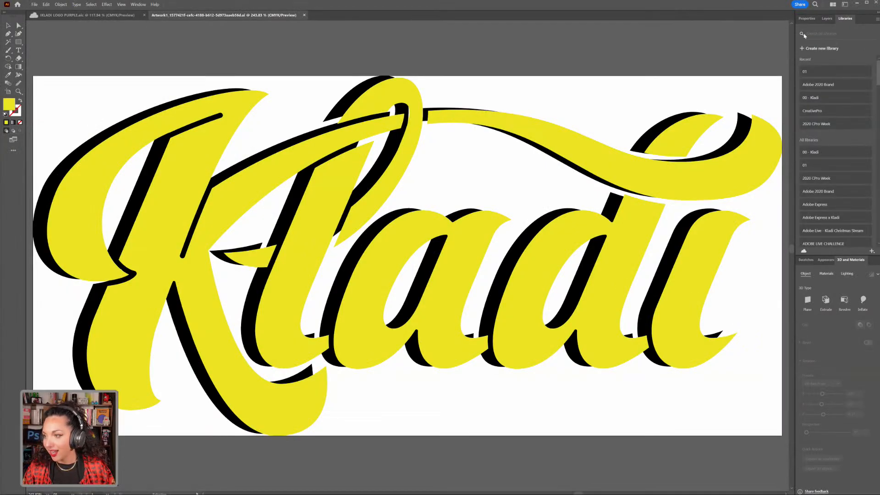
# - Switch to Illustrator, float and lengthen its Libraries panel, and browse through the full list of libraries
pyautogui.scroll(-10, 879, 81)
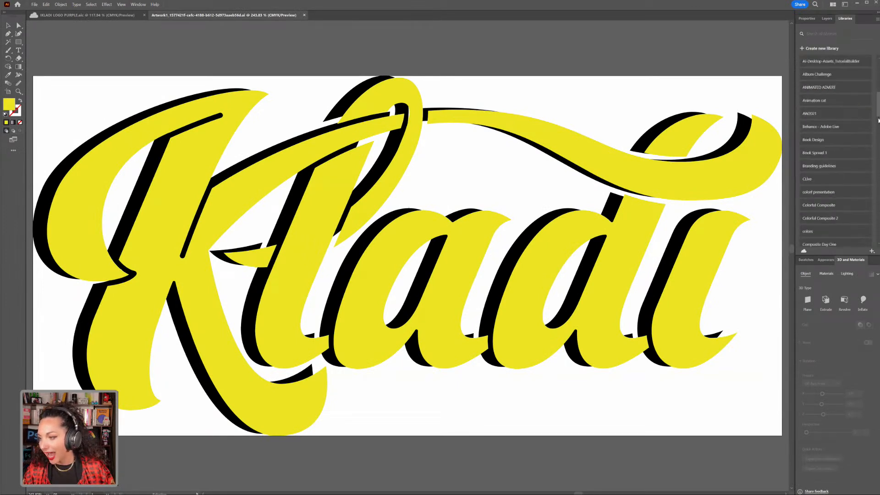
pyautogui.scroll(-5, 847, 169)
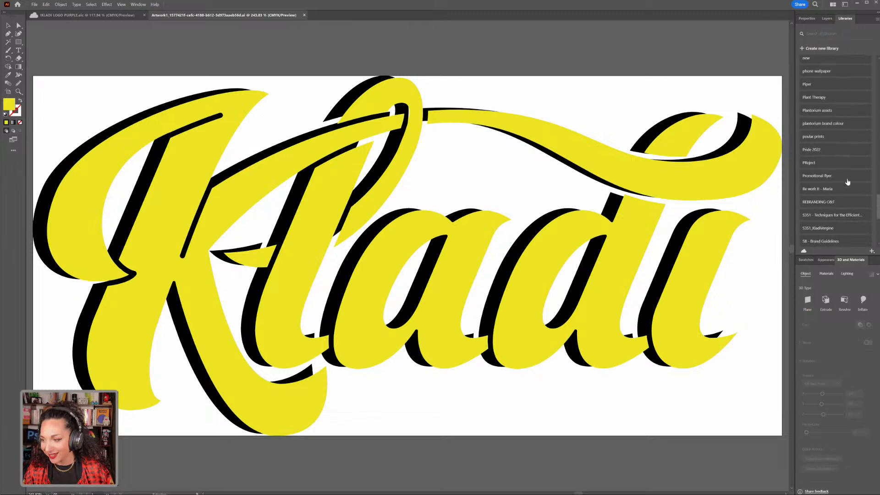
pyautogui.moveTo(845, 18); pyautogui.dragTo(703, 23)
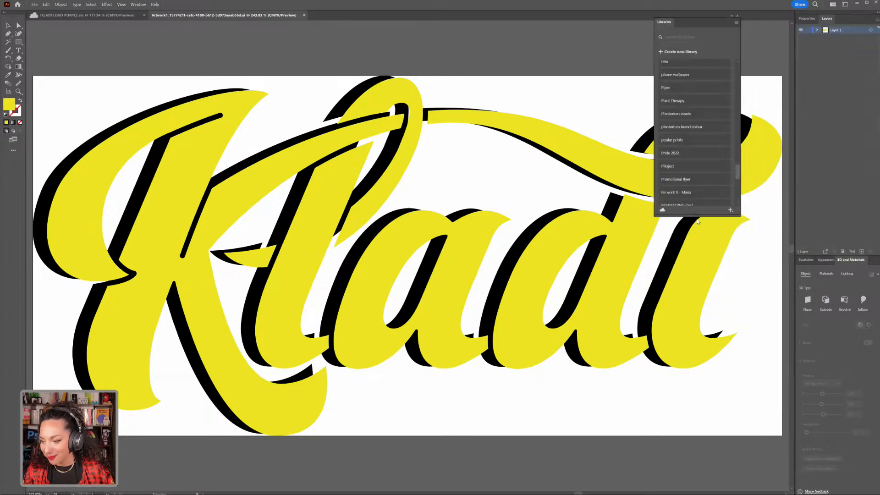
pyautogui.moveTo(695, 217); pyautogui.dragTo(691, 422)
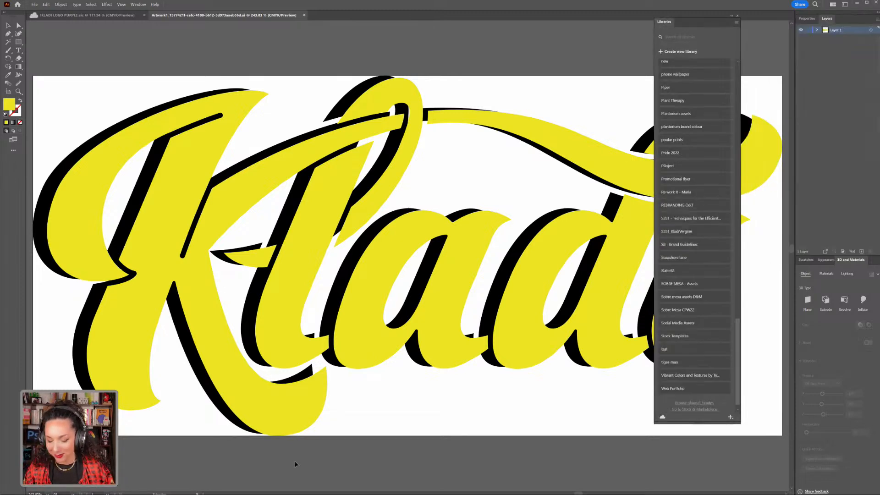
pyautogui.scroll(6, 727, 264)
pyautogui.scroll(8, 727, 265)
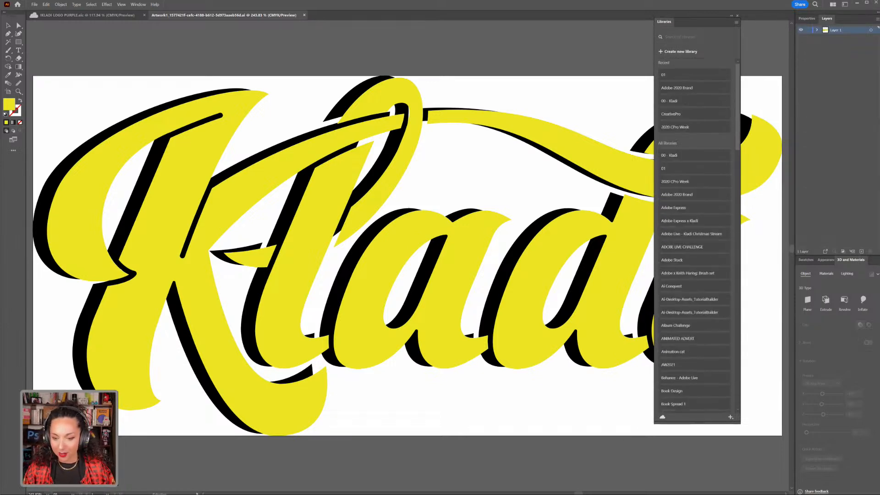
# - Return to Photoshop, commit the placed woman photo and go back to the overview of all libraries
pyautogui.press('super')
pyautogui.click(193, 488)
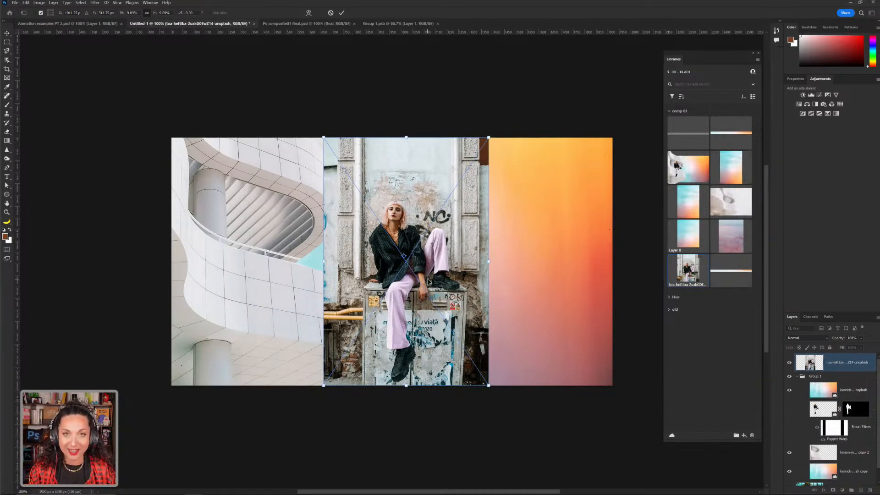
pyautogui.press('Return')
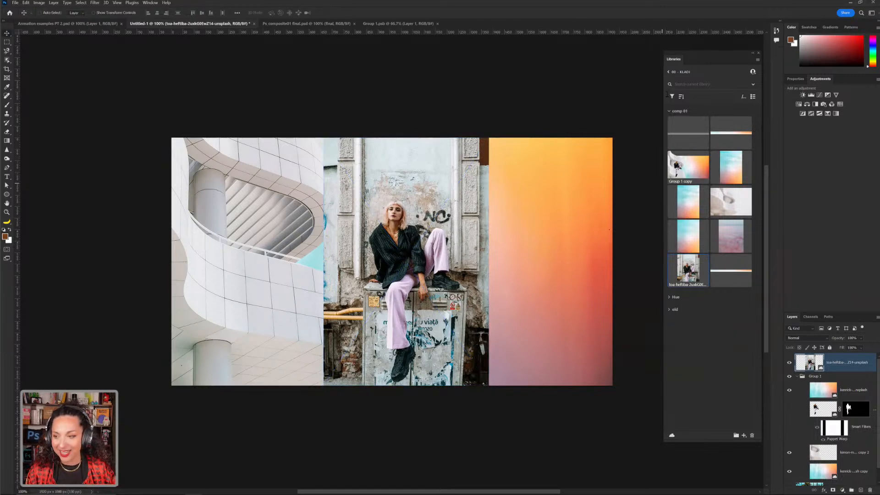
pyautogui.click(669, 72)
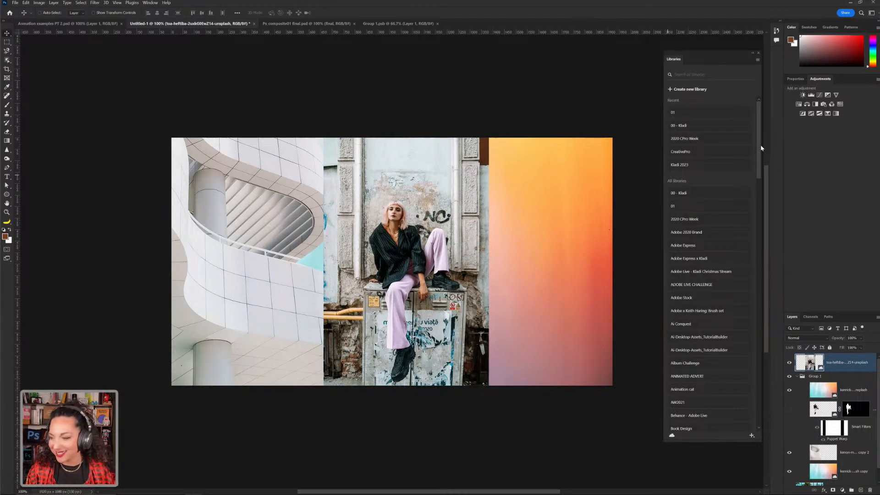
pyautogui.moveTo(761, 148); pyautogui.dragTo(744, 136)
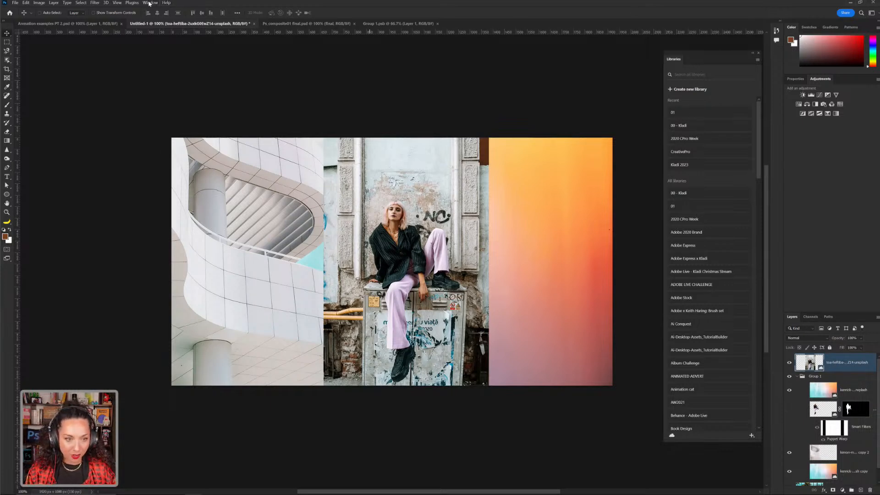
# - Show the placed woman photo's Properties and rasterize its layer
pyautogui.click(150, 3)
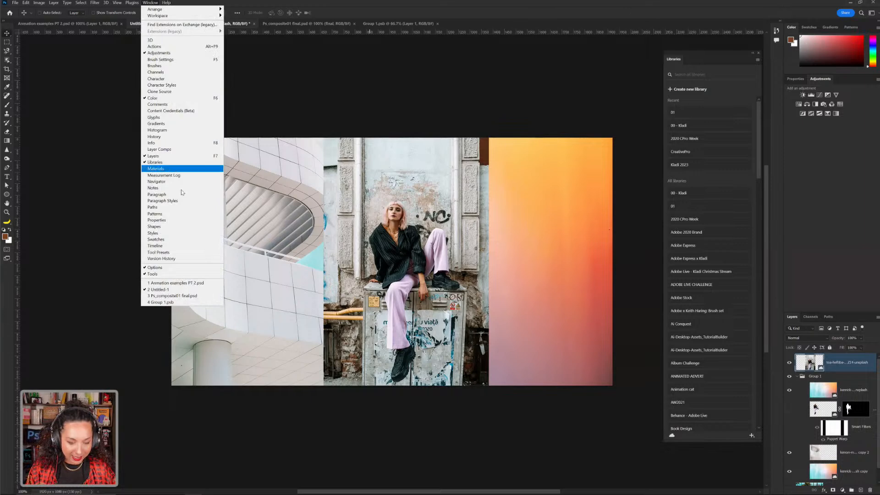
pyautogui.click(181, 220)
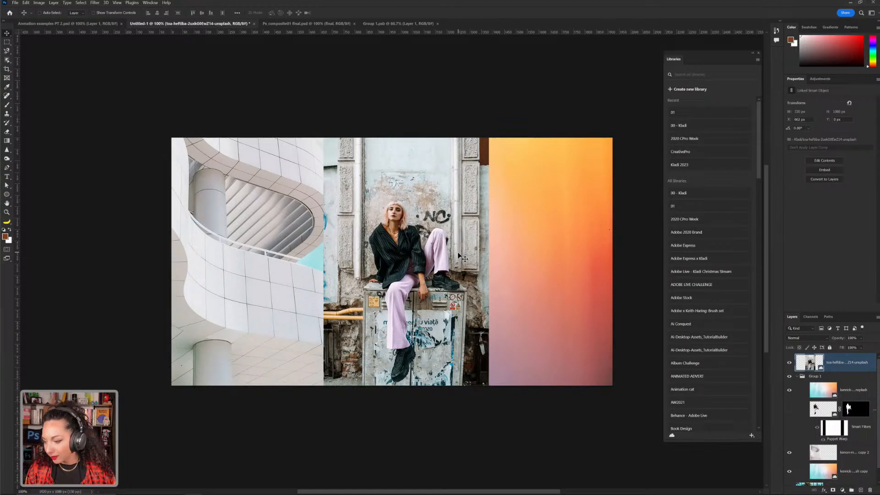
pyautogui.rightClick(853, 363)
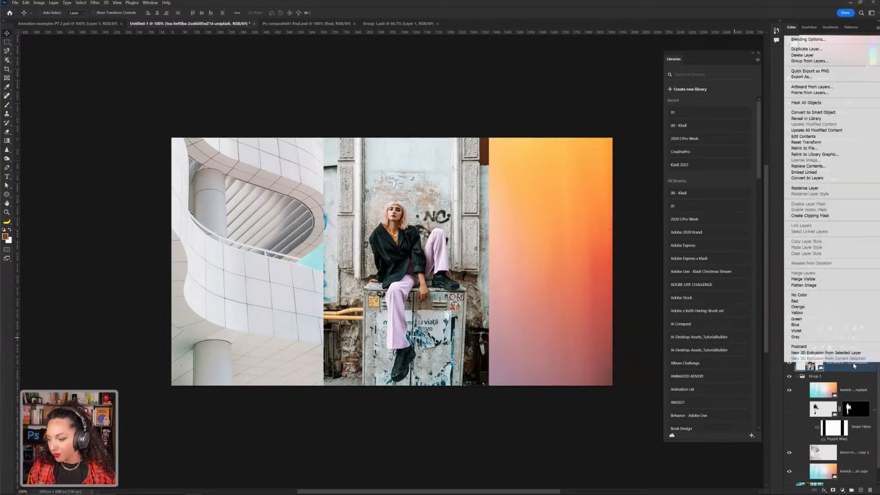
pyautogui.click(831, 188)
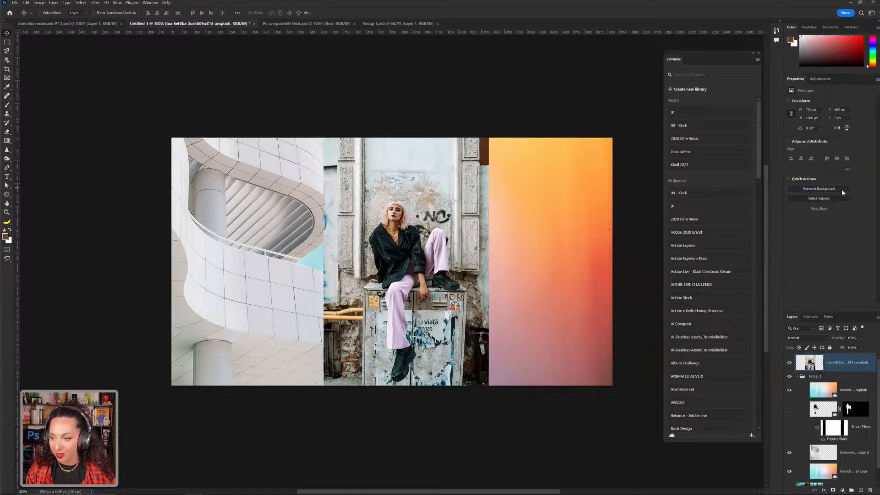
# - Remove the background of the woman photo and move the cutout onto the curved building's balcony
pyautogui.click(825, 193)
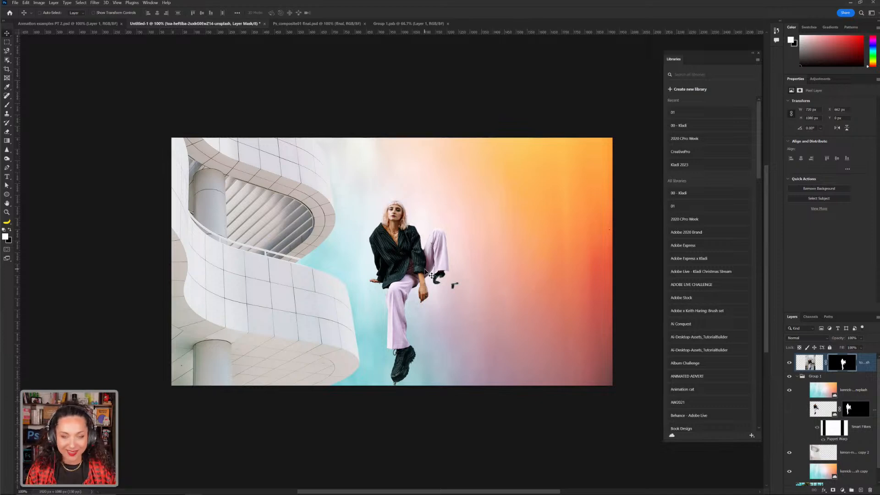
pyautogui.moveTo(424, 271); pyautogui.dragTo(285, 240)
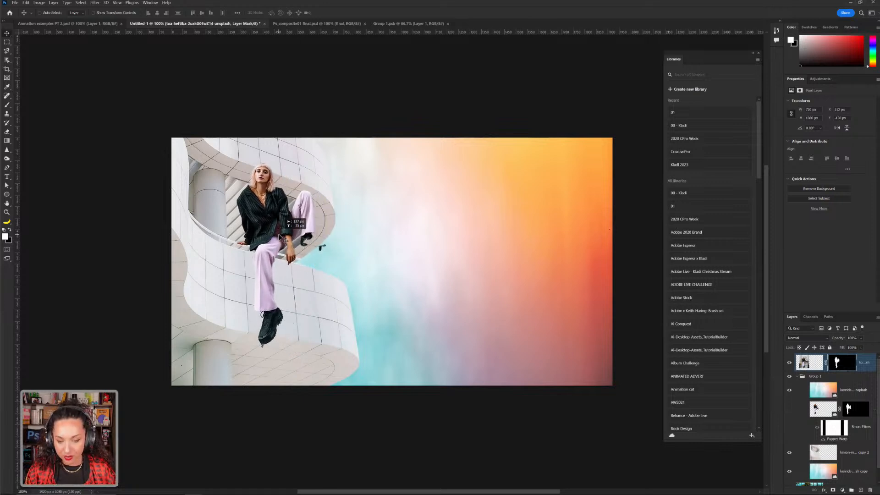
# - Shrink the brush and paint white on the seated woman's layer mask to restore the missing shoe of her raised leg
pyautogui.click(843, 364)
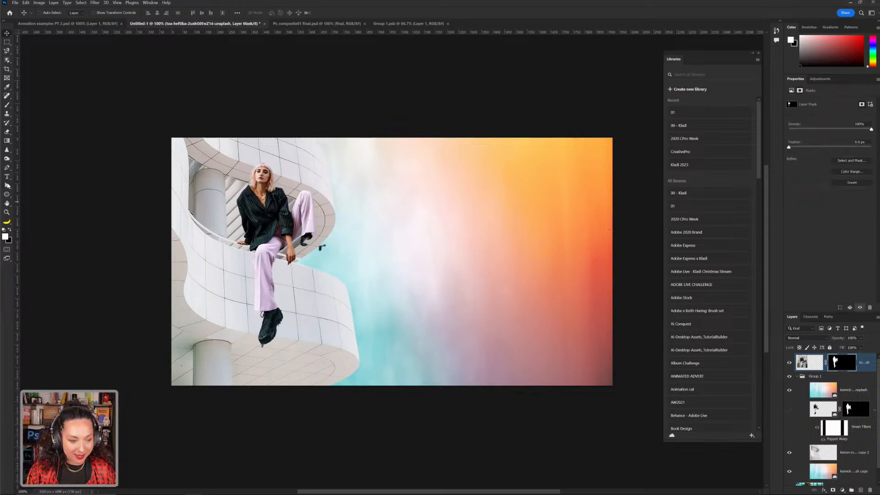
pyautogui.click(8, 106)
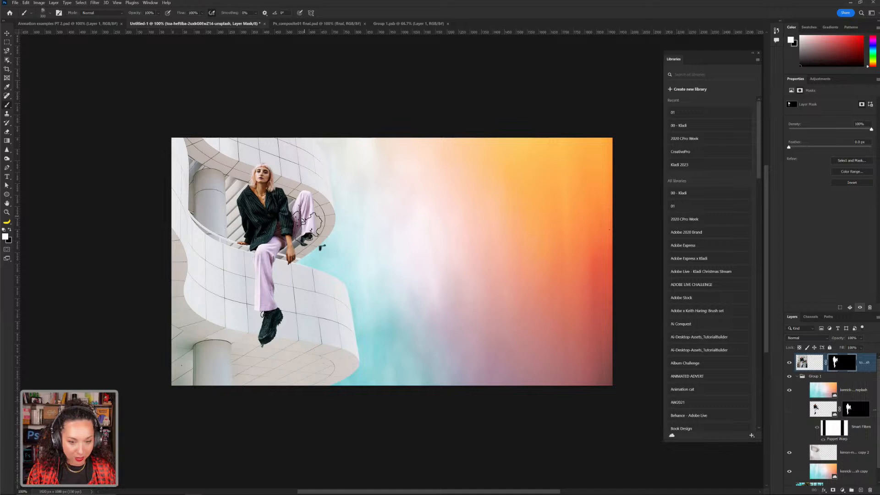
pyautogui.click(49, 13)
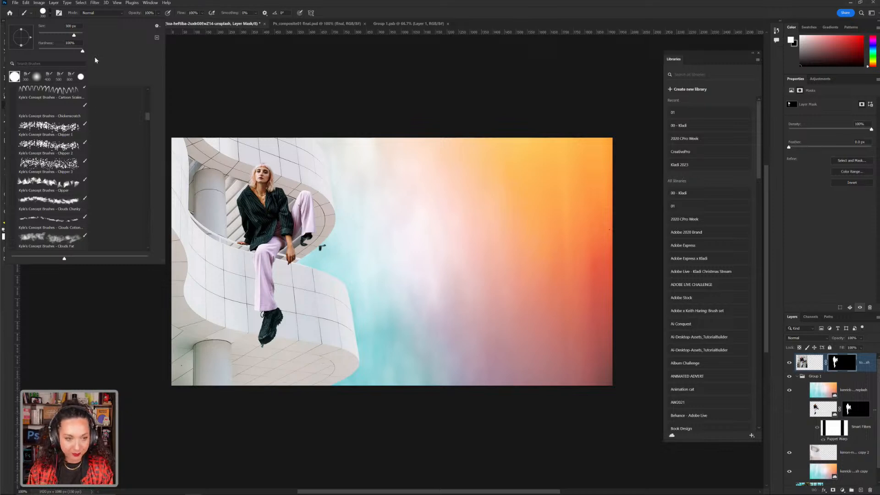
pyautogui.click(59, 35)
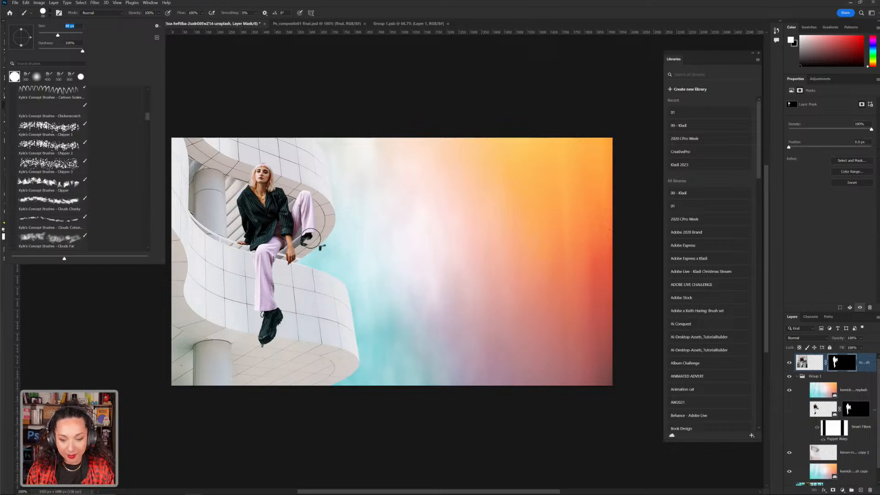
pyautogui.press('Return')
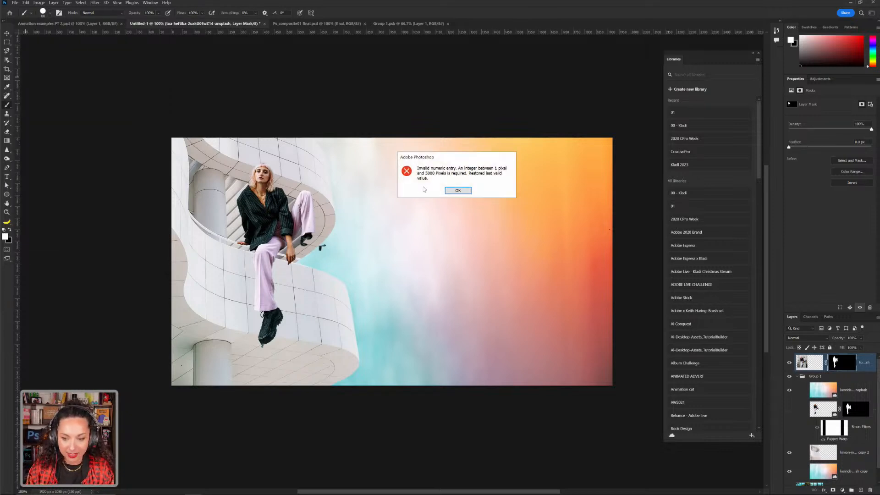
pyautogui.click(451, 191)
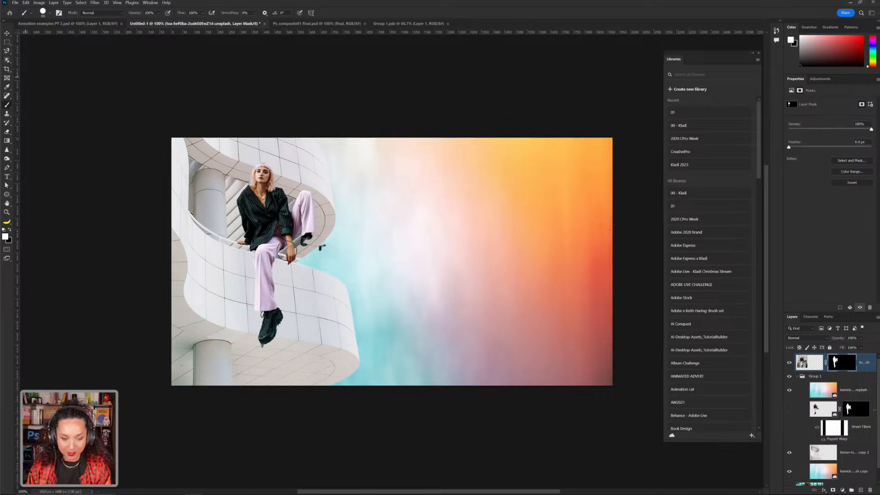
pyautogui.press('Return')
pyautogui.click(459, 191)
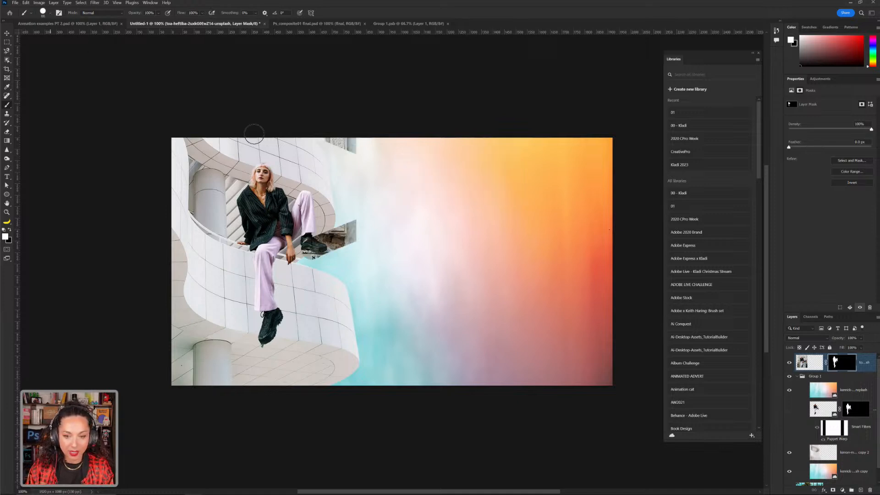
pyautogui.moveTo(316, 135)
pyautogui.mouseDown()
pyautogui.moveTo(347, 145)
pyautogui.moveTo(327, 160)
pyautogui.moveTo(268, 143)
pyautogui.moveTo(319, 150)
pyautogui.moveTo(347, 166)
pyautogui.mouseUp()
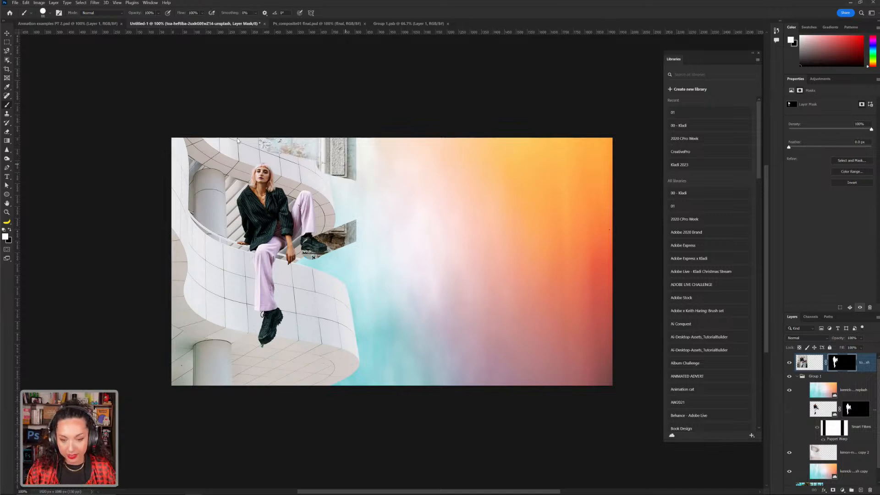
pyautogui.click(468, 193)
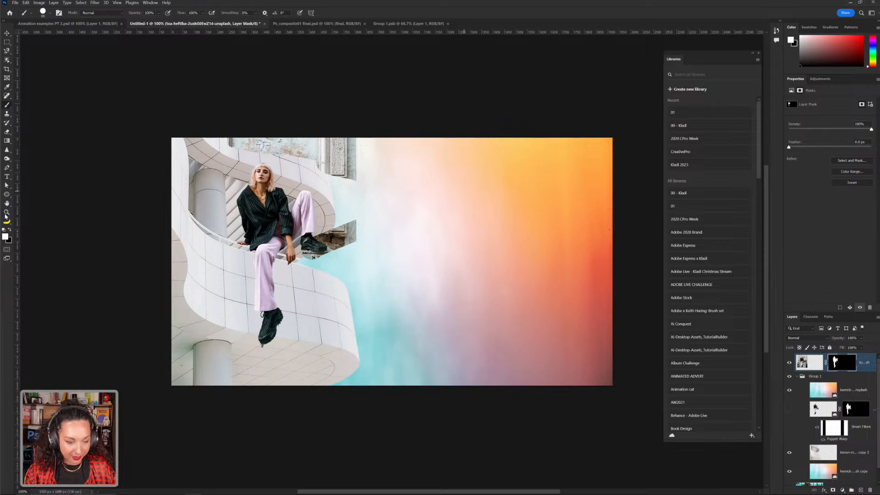
# - Paint black on the woman's layer mask to hide the photo background above her and around the restored shoe
pyautogui.click(10, 231)
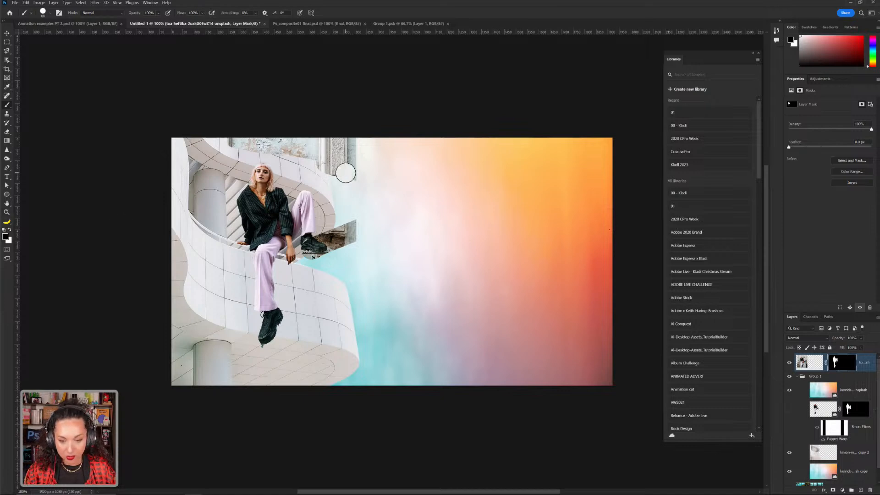
pyautogui.moveTo(344, 138)
pyautogui.mouseDown()
pyautogui.moveTo(328, 166)
pyautogui.moveTo(357, 145)
pyautogui.moveTo(327, 150)
pyautogui.moveTo(281, 132)
pyautogui.moveTo(236, 133)
pyautogui.moveTo(331, 149)
pyautogui.moveTo(248, 145)
pyautogui.moveTo(345, 161)
pyautogui.mouseUp()
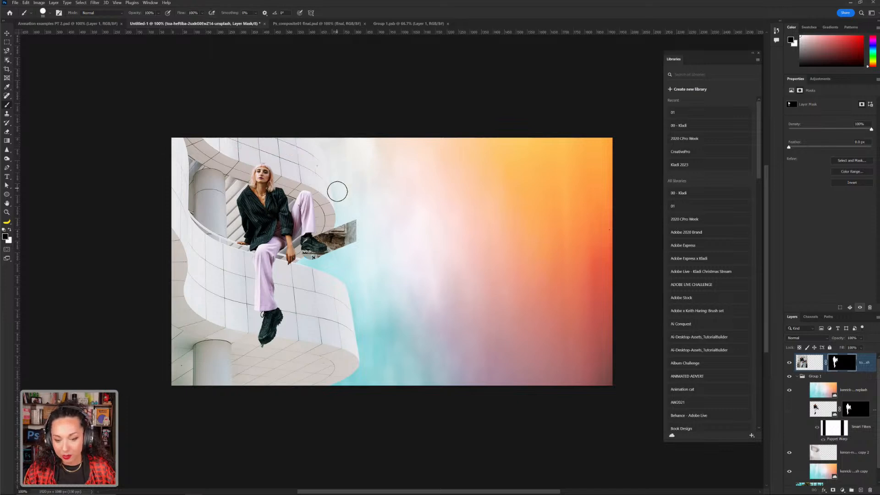
pyautogui.moveTo(327, 229)
pyautogui.mouseDown()
pyautogui.moveTo(351, 232)
pyautogui.moveTo(335, 237)
pyautogui.moveTo(329, 262)
pyautogui.moveTo(303, 260)
pyautogui.moveTo(342, 250)
pyautogui.moveTo(326, 236)
pyautogui.mouseUp()
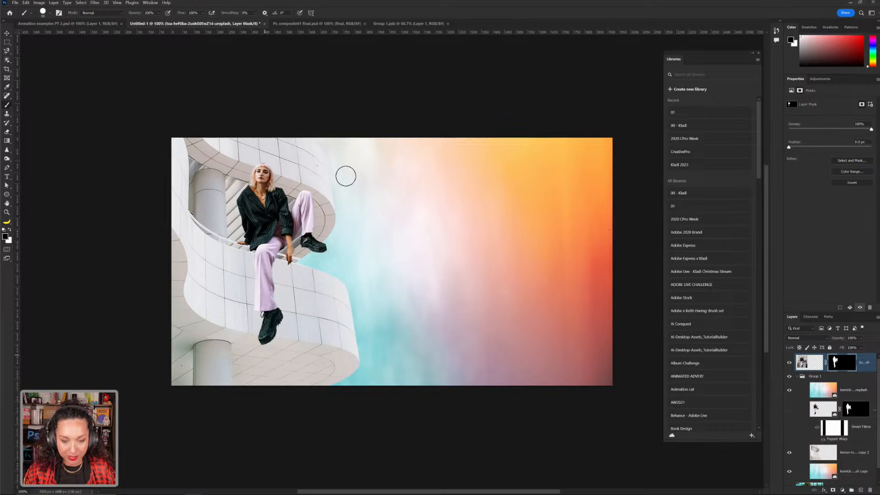
pyautogui.click(27, 3)
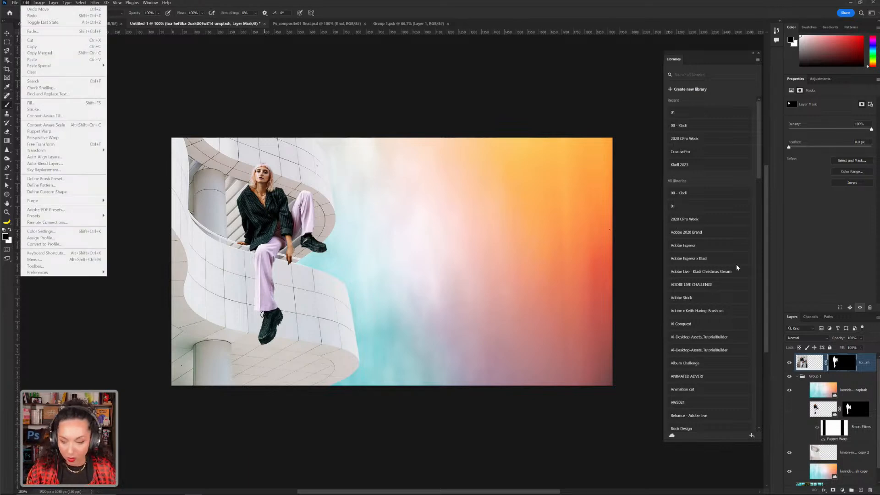
pyautogui.click(815, 364)
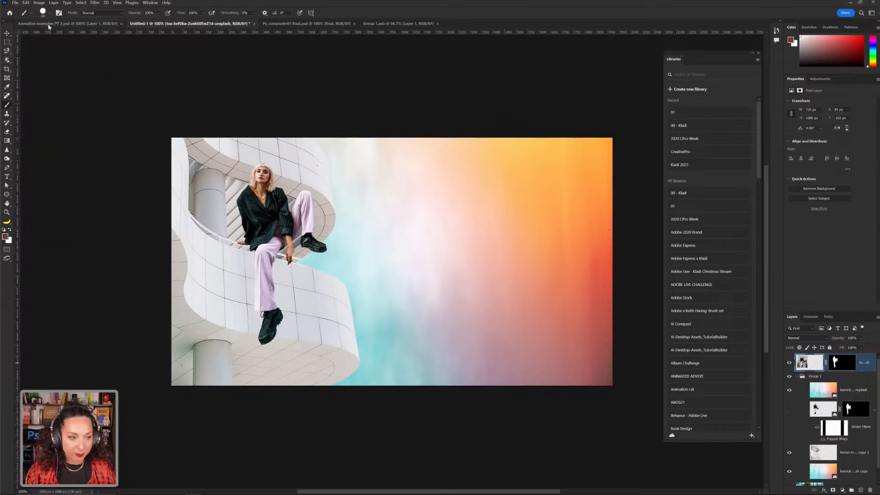
pyautogui.click(26, 3)
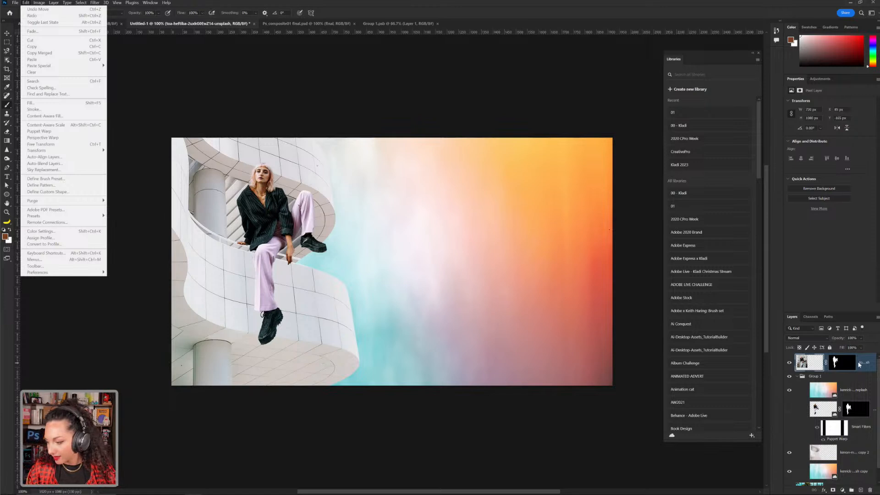
pyautogui.rightClick(859, 365)
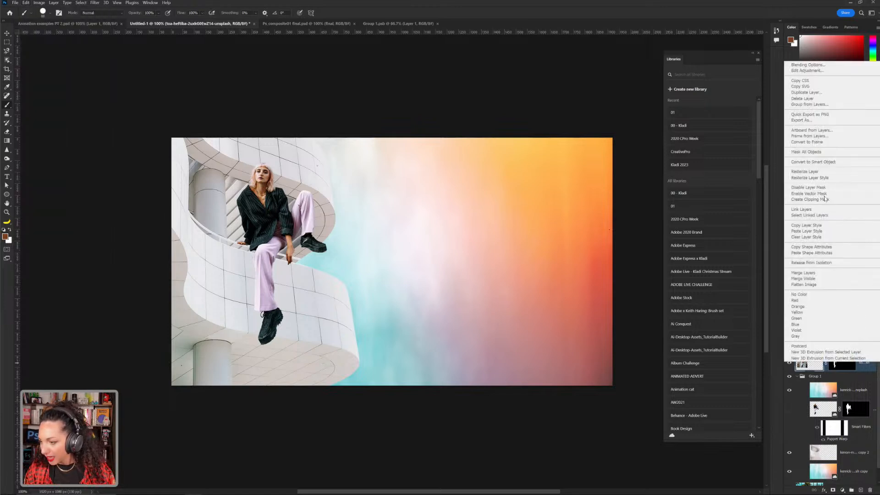
pyautogui.click(872, 386)
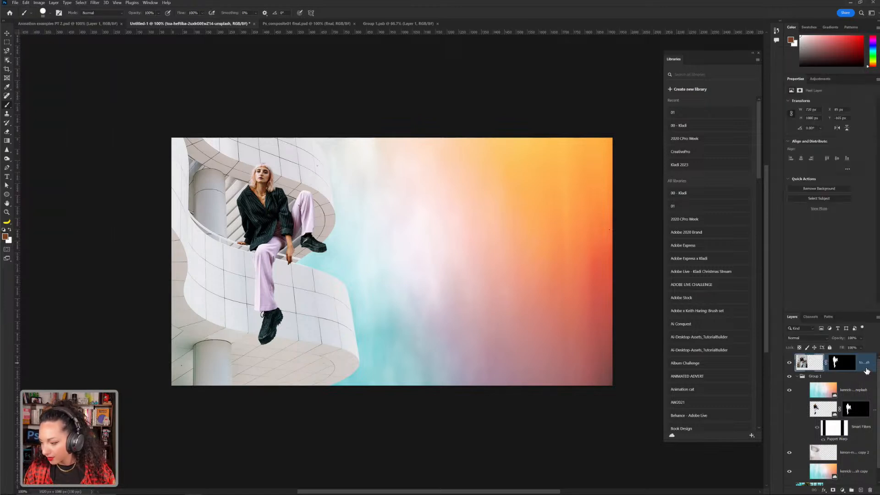
pyautogui.rightClick(867, 371)
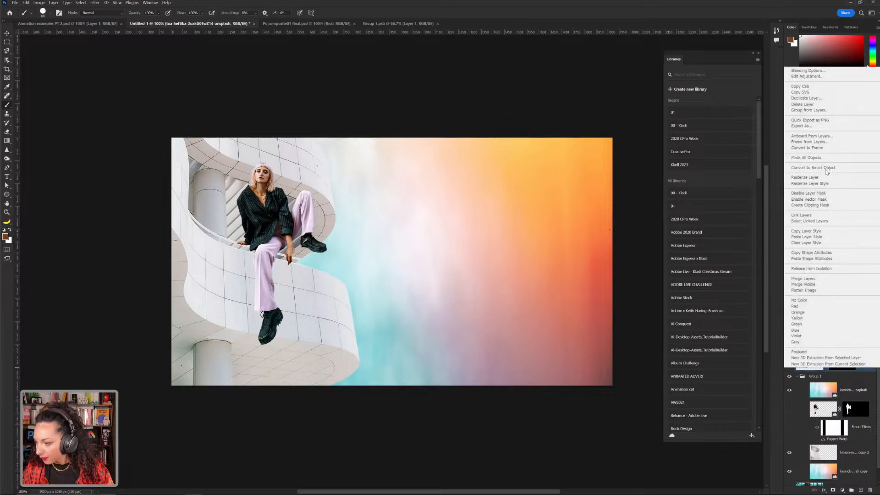
pyautogui.click(856, 382)
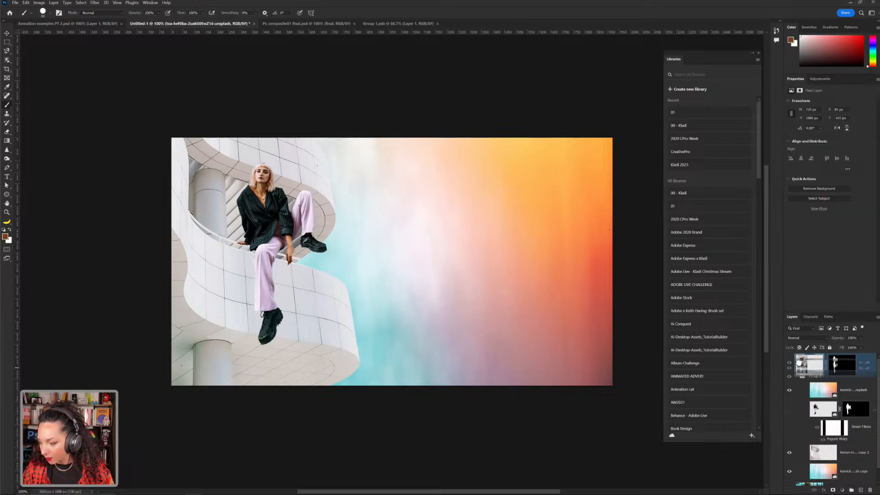
# - Collapse the Libraries panel and convert the masked woman layer to a Smart Object
pyautogui.click(753, 53)
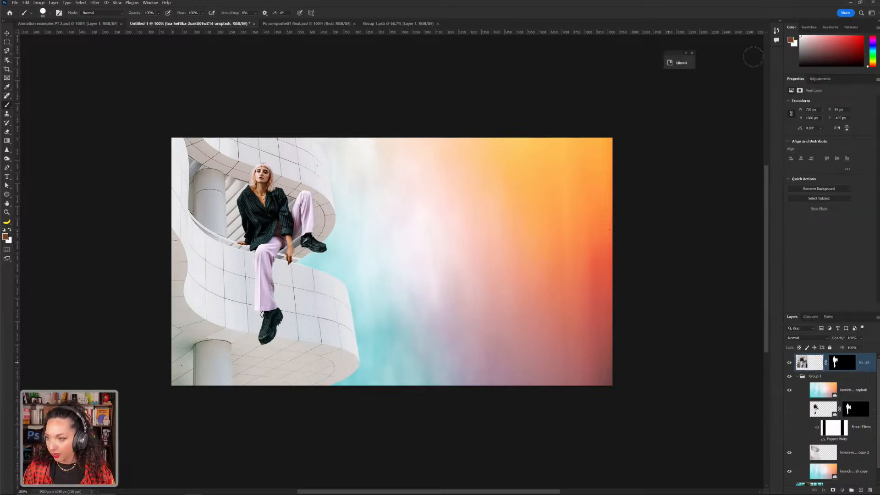
pyautogui.rightClick(863, 367)
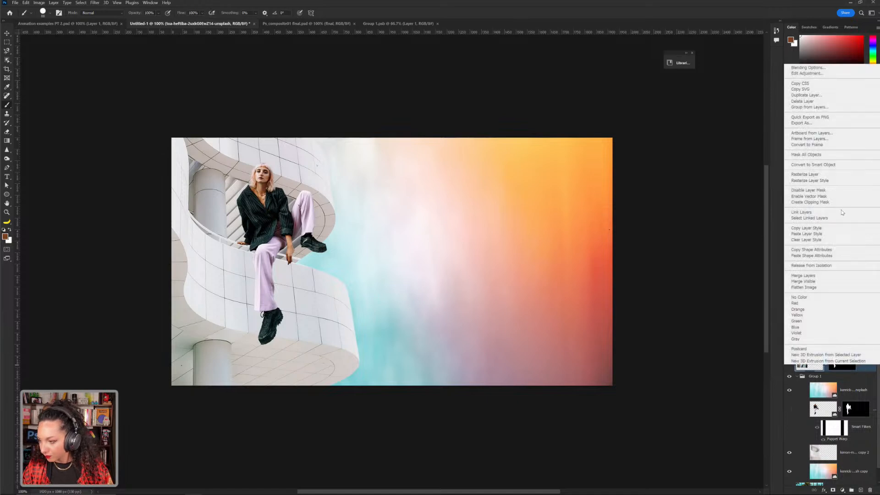
pyautogui.click(767, 411)
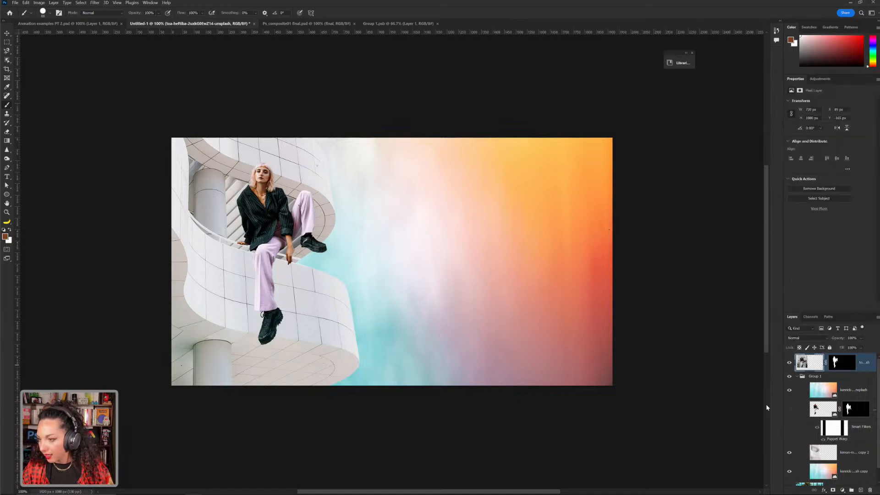
pyautogui.click(849, 366)
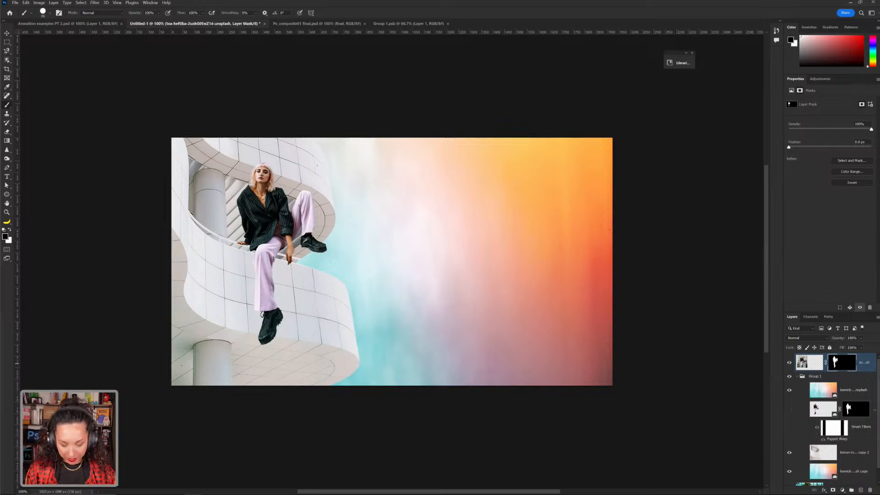
pyautogui.click(8, 33)
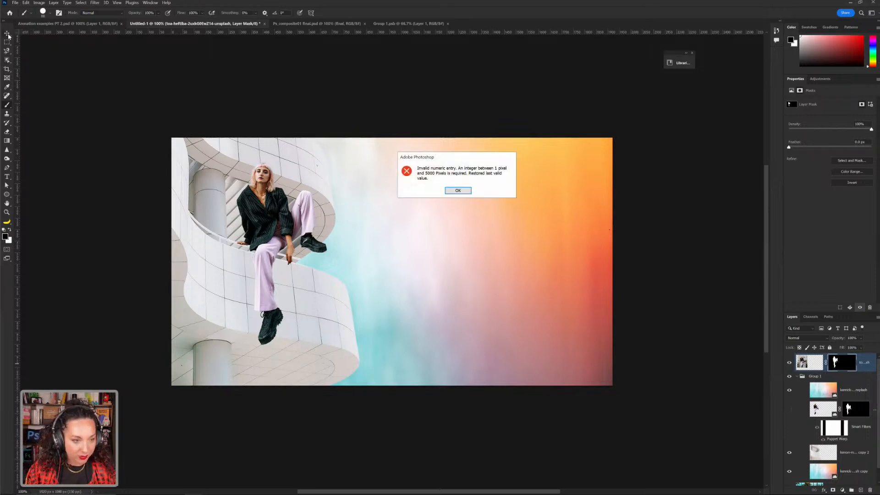
pyautogui.click(457, 192)
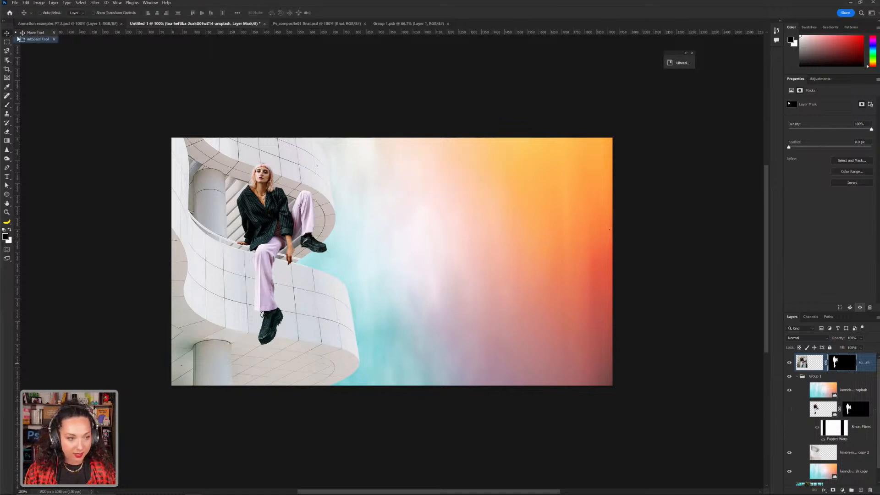
pyautogui.rightClick(861, 363)
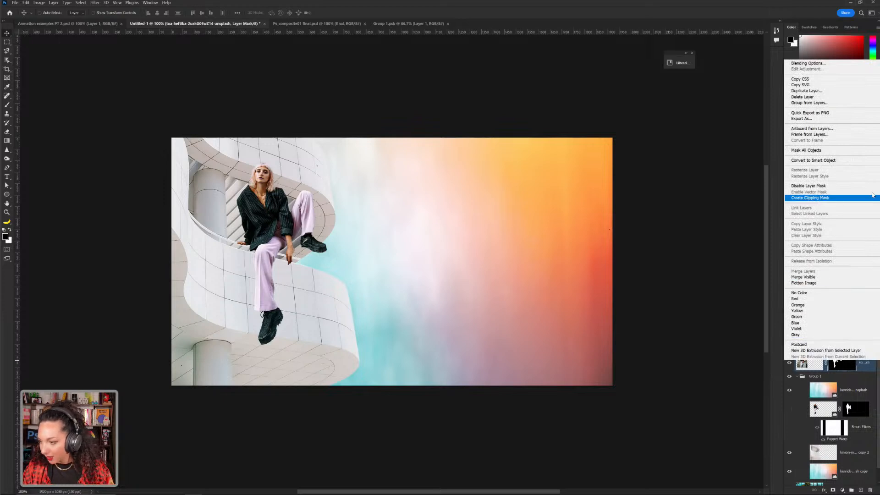
pyautogui.click(848, 160)
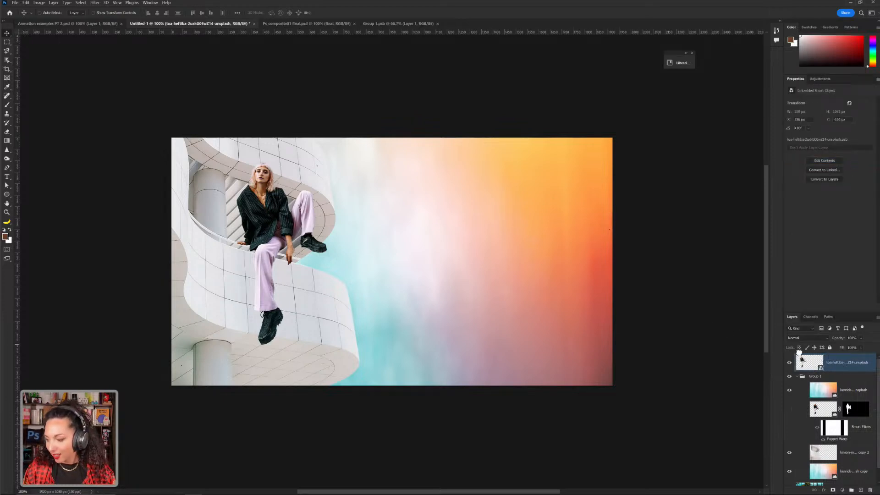
# - Float the Layers panel over the canvas and lengthen it so the whole layer stack fits
pyautogui.moveTo(792, 321); pyautogui.dragTo(503, 50)
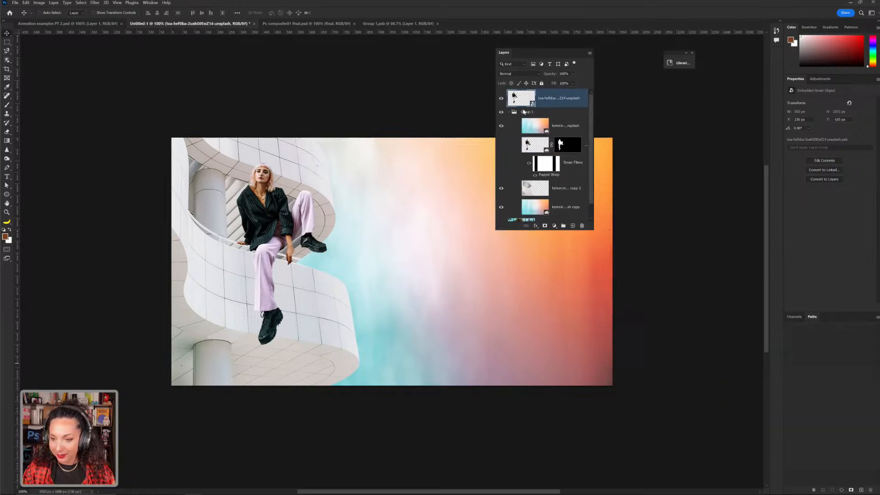
pyautogui.moveTo(533, 130); pyautogui.dragTo(567, 416)
# - Start Puppet Warp on the woman, pin her waist and both thighs, and swing the hanging leg slightly inward
pyautogui.click(25, 3)
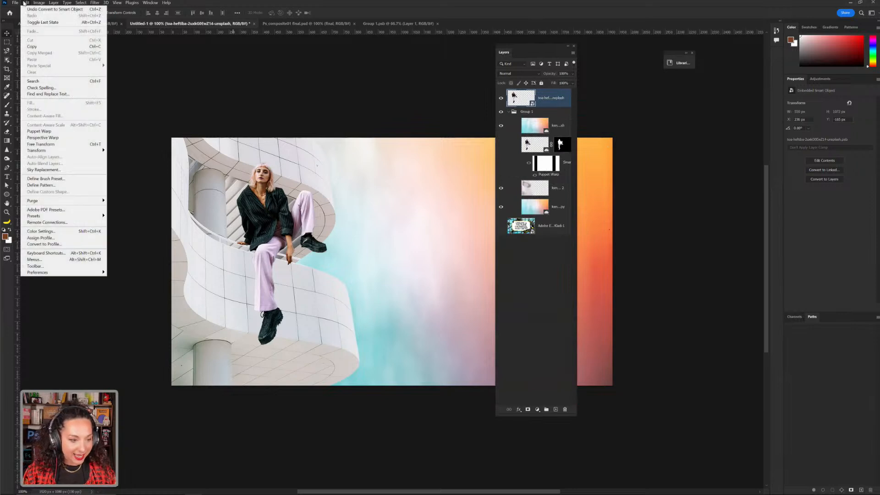
pyautogui.click(46, 133)
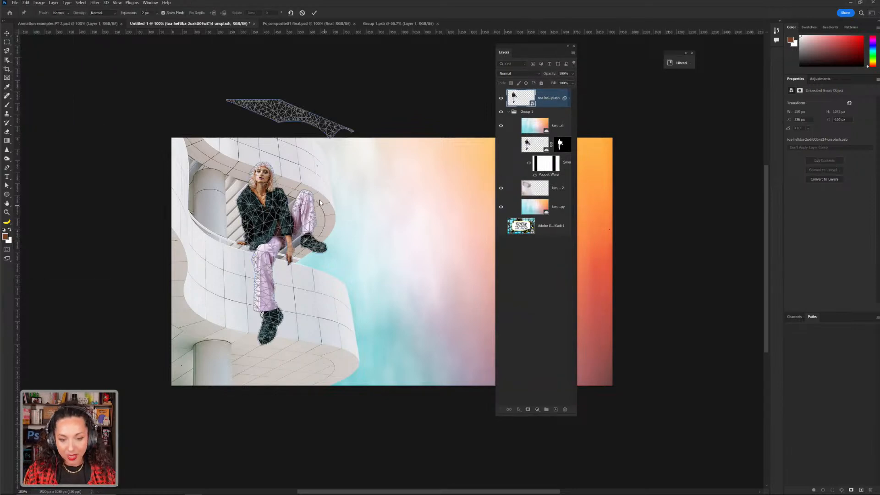
pyautogui.click(274, 232)
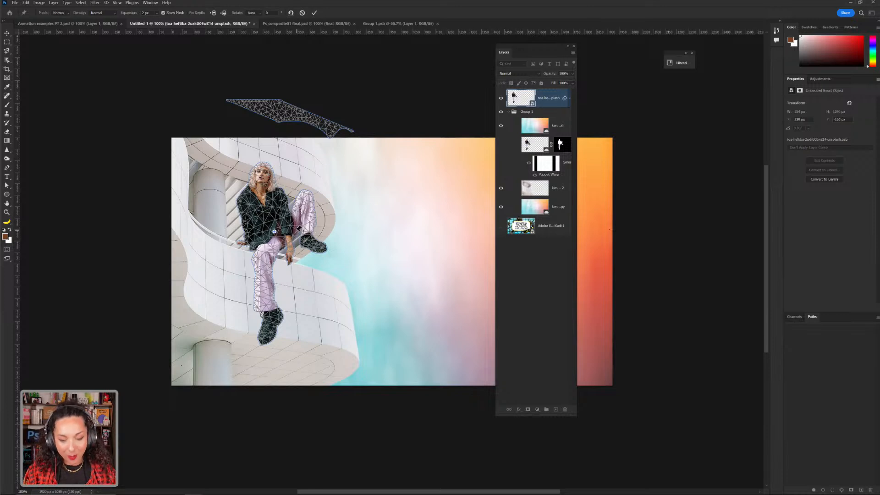
pyautogui.click(266, 252)
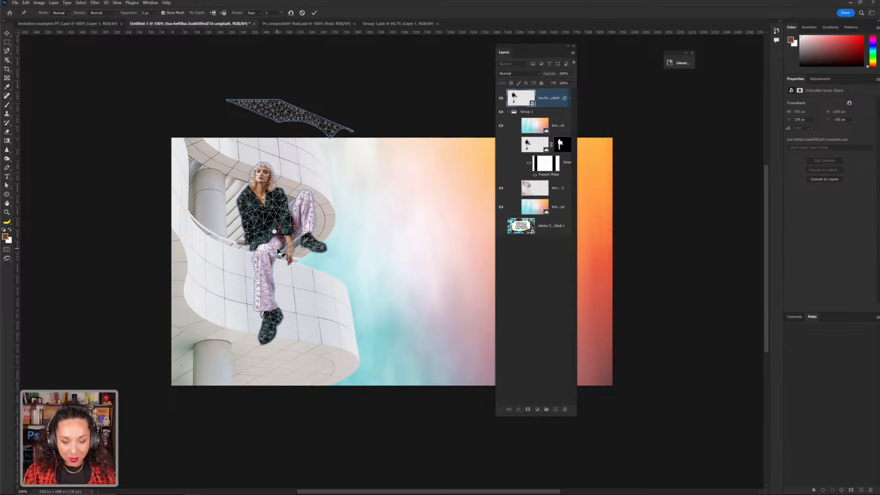
pyautogui.click(277, 252)
pyautogui.click(297, 231)
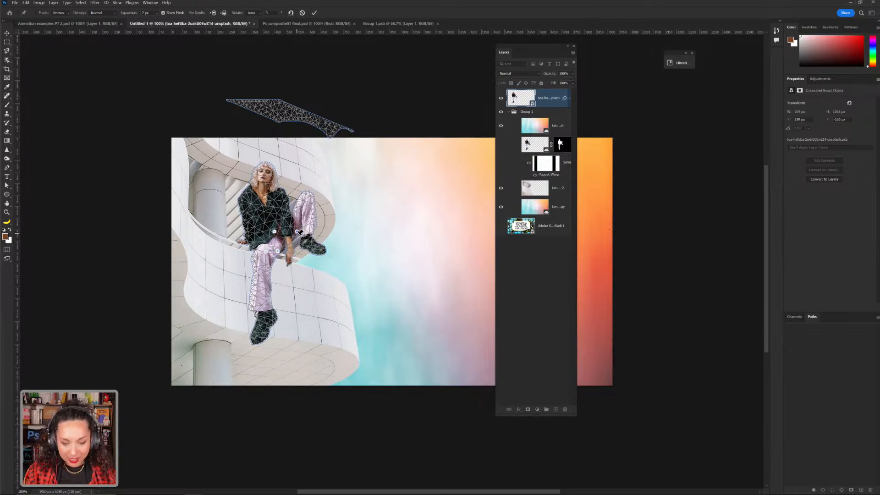
# - Lower the woman's raised leg, pin her chest and shift her upper body toward that leg, and commit the Puppet Warp
pyautogui.moveTo(298, 232); pyautogui.dragTo(297, 241)
pyautogui.click(281, 205)
pyautogui.click(268, 195)
pyautogui.moveTo(267, 195); pyautogui.dragTo(267, 195)
pyautogui.moveTo(297, 242); pyautogui.dragTo(302, 236)
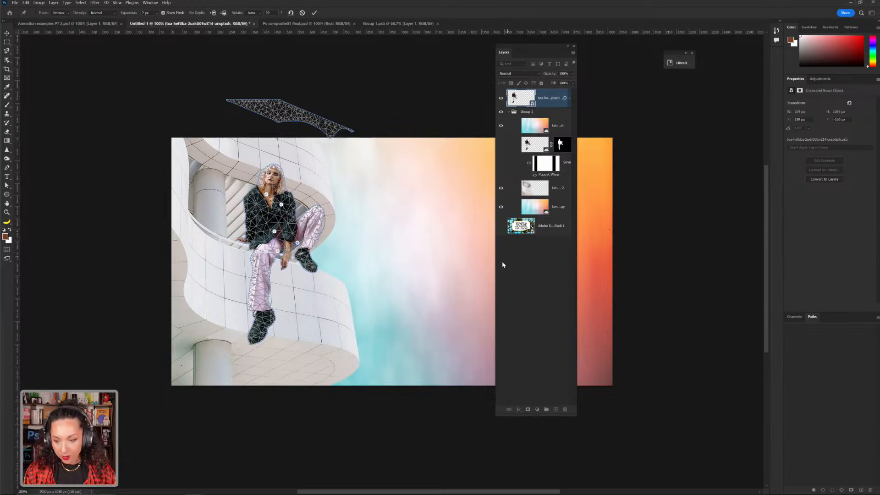
pyautogui.press('Return')
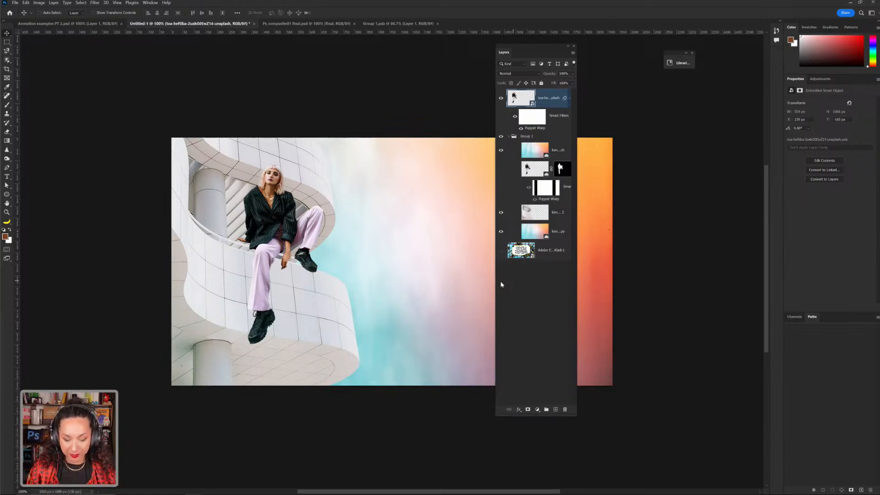
pyautogui.hotkey('ctrl', 't')
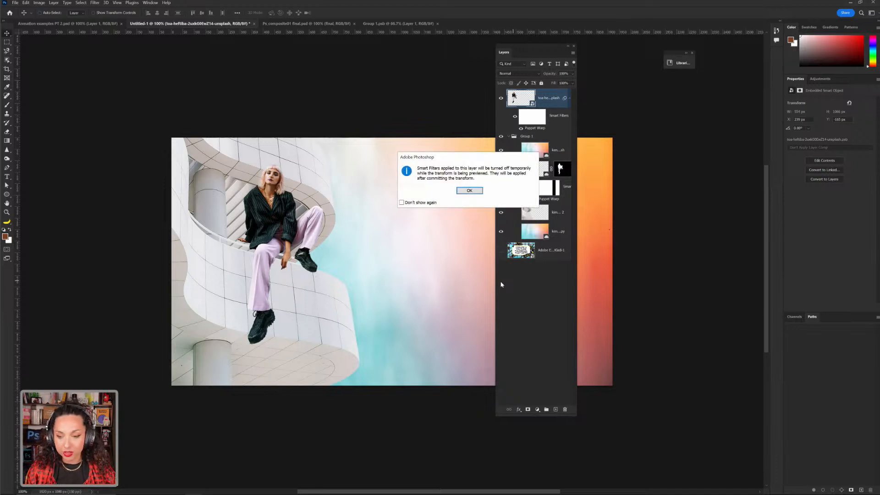
pyautogui.click(472, 191)
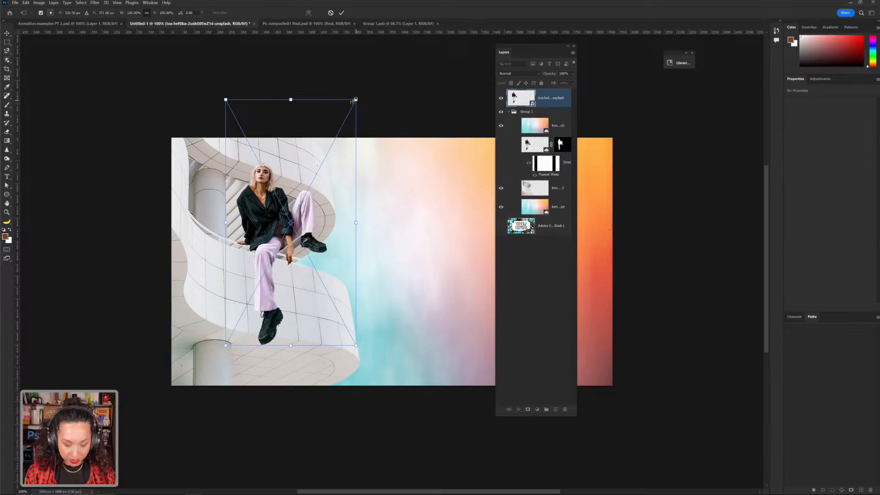
pyautogui.rightClick(309, 168)
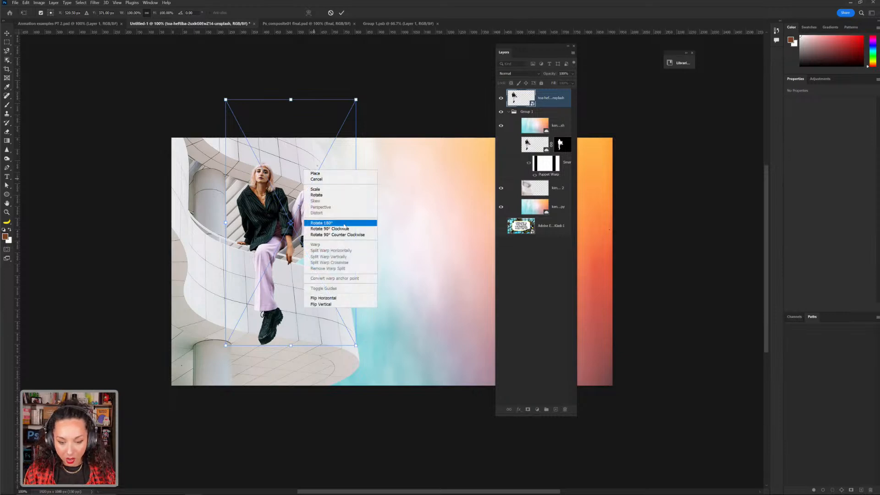
pyautogui.click(252, 253)
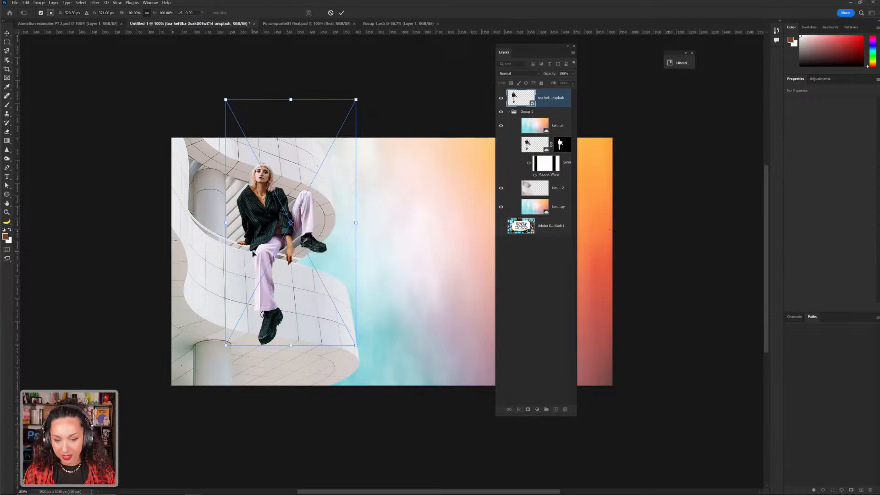
pyautogui.rightClick(273, 242)
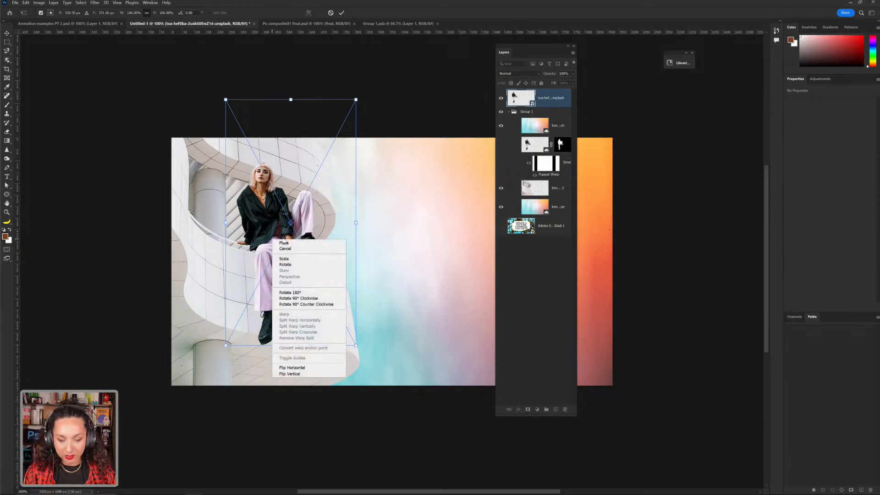
pyautogui.click(365, 251)
pyautogui.press('Return')
pyautogui.rightClick(273, 235)
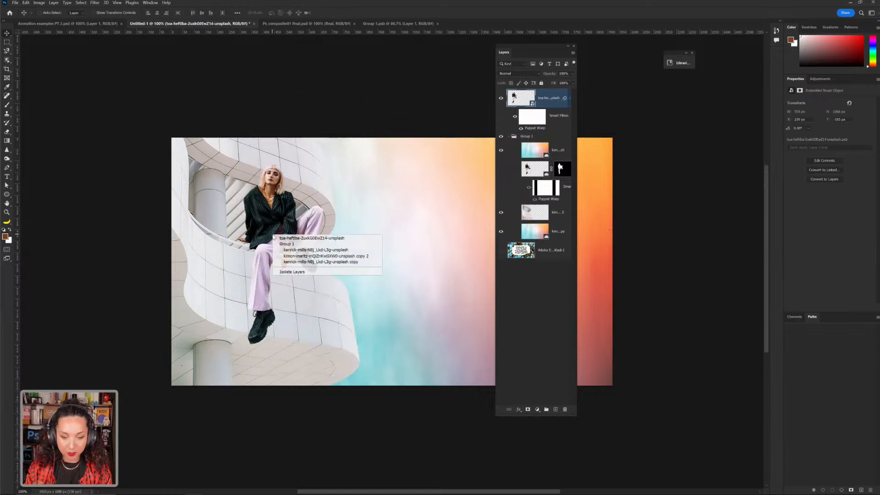
pyautogui.click(283, 223)
pyautogui.rightClick(283, 223)
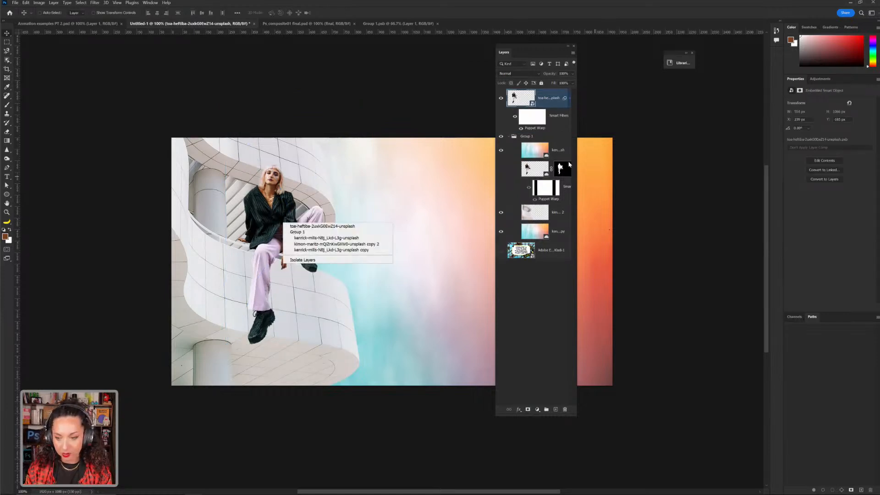
pyautogui.click(365, 172)
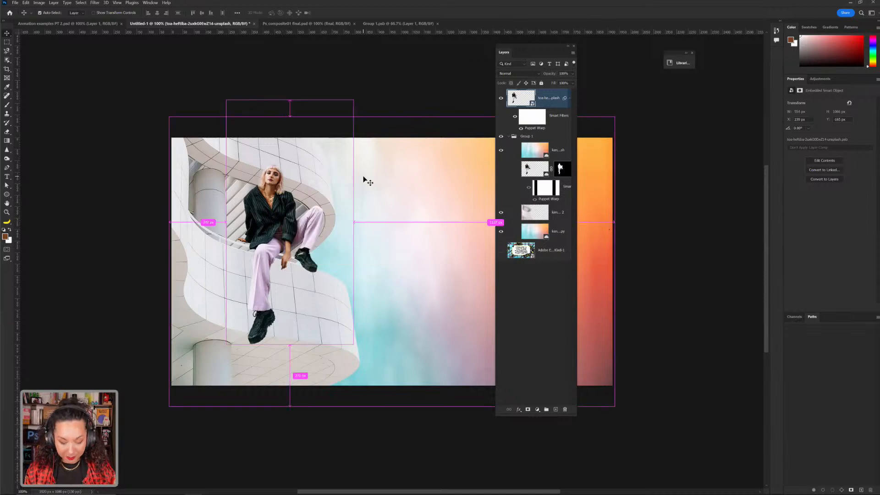
# - Scale the woman down to about 89%, rotate her about 10.4° clockwise and reposition her on the balcony ledge
pyautogui.hotkey('ctrl', 't')
pyautogui.click(469, 191)
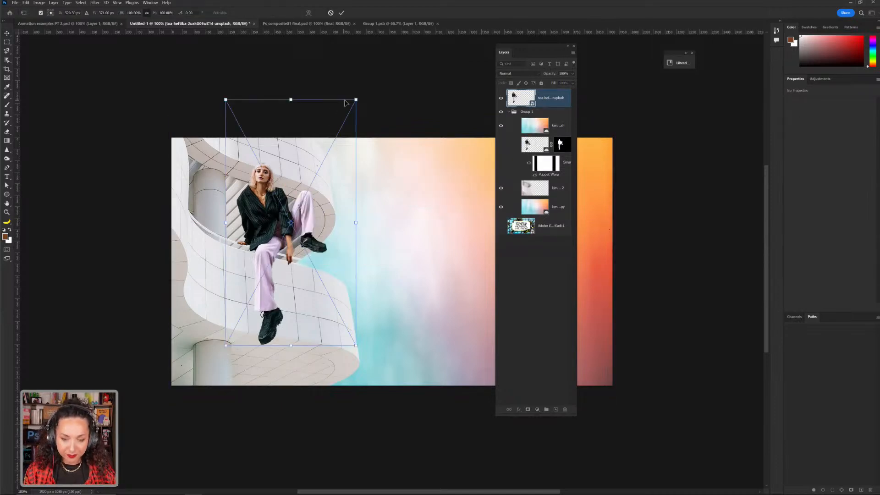
pyautogui.moveTo(353, 98); pyautogui.dragTo(342, 126)
pyautogui.moveTo(266, 205); pyautogui.dragTo(263, 196)
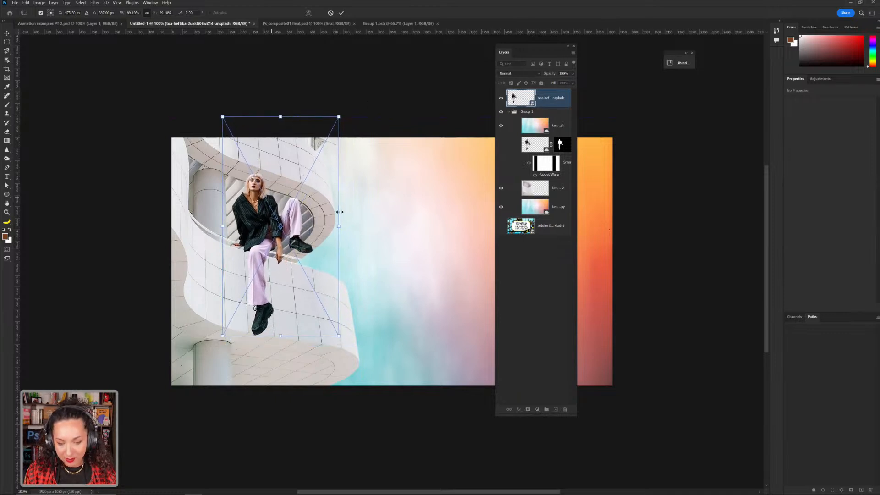
pyautogui.moveTo(344, 121); pyautogui.dragTo(297, 220)
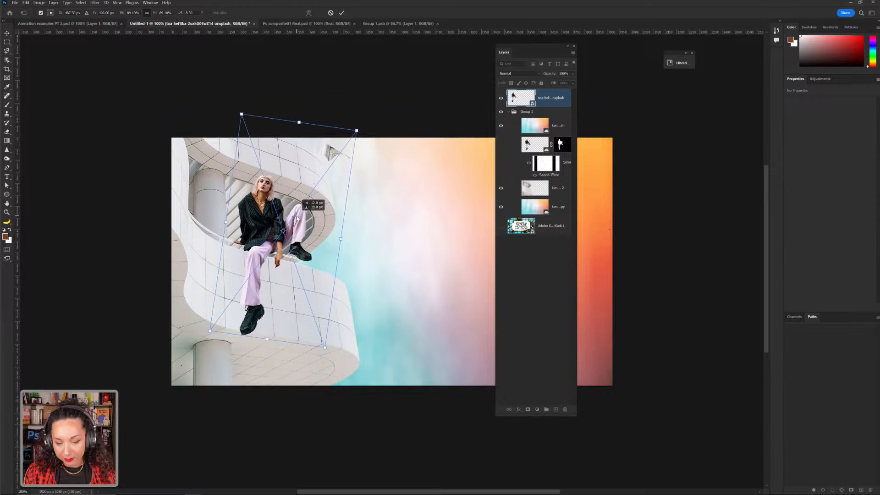
pyautogui.moveTo(365, 133); pyautogui.dragTo(367, 137)
pyautogui.moveTo(340, 178); pyautogui.dragTo(337, 173)
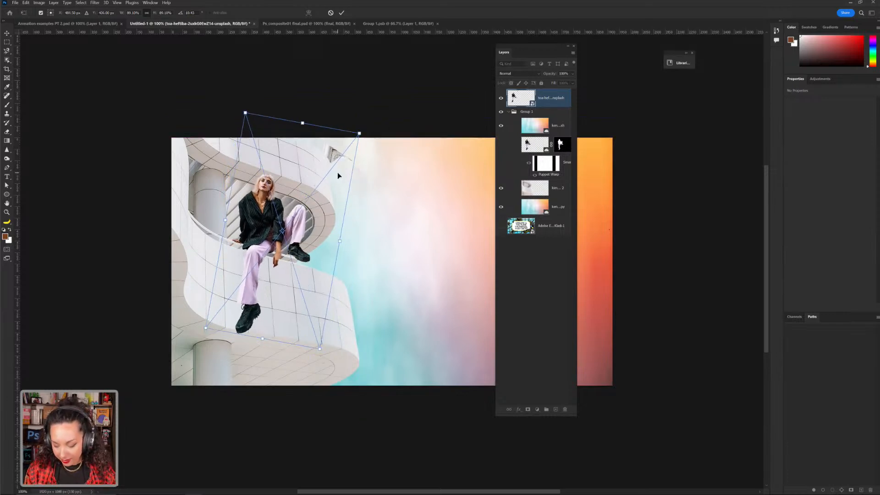
pyautogui.press('Return')
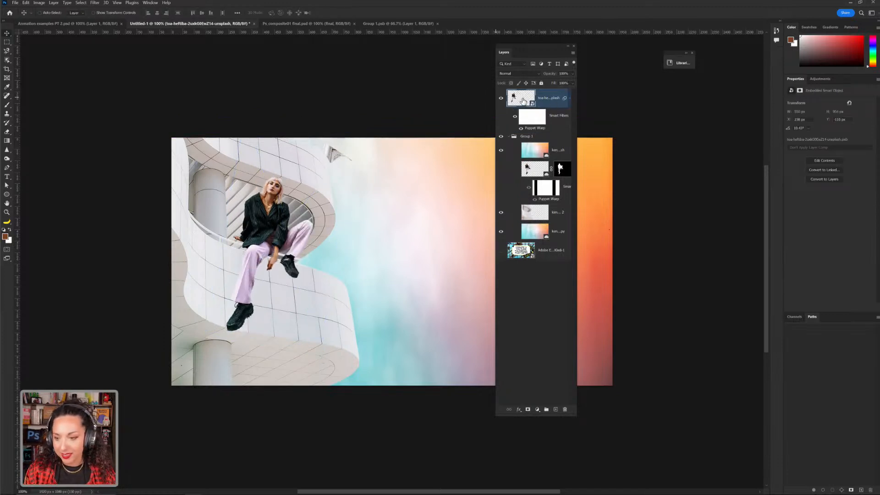
# - Inside the woman's Smart Object, paint black on her layer mask to hide the leftover wall fragments above her, and return to the composite
pyautogui.doubleClick(521, 98)
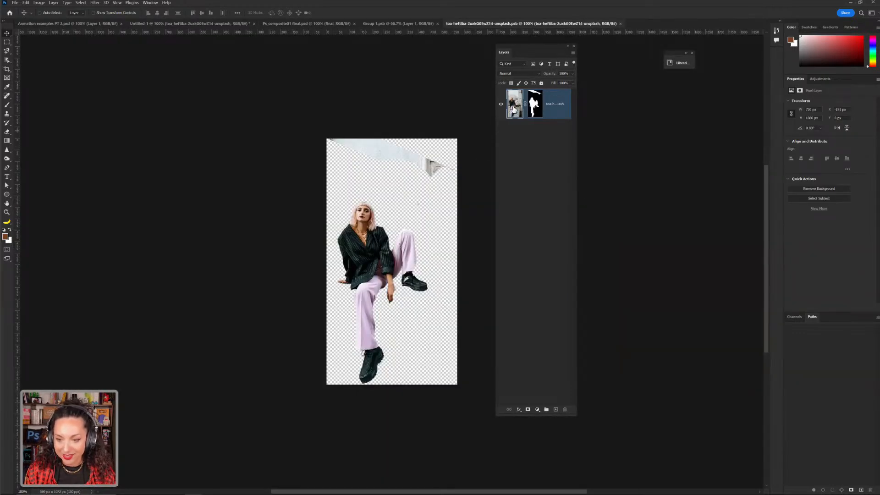
pyautogui.click(7, 106)
pyautogui.moveTo(364, 163); pyautogui.dragTo(327, 137)
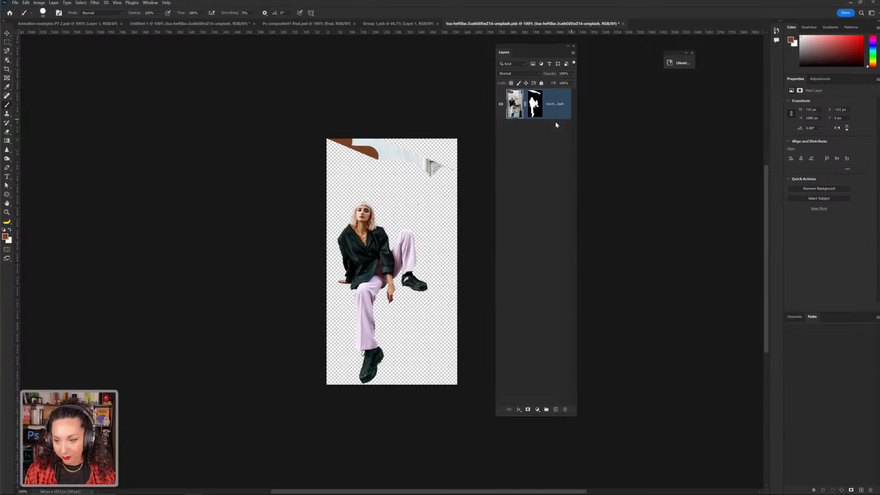
pyautogui.hotkey('ctrl', 'z')
pyautogui.press('d')
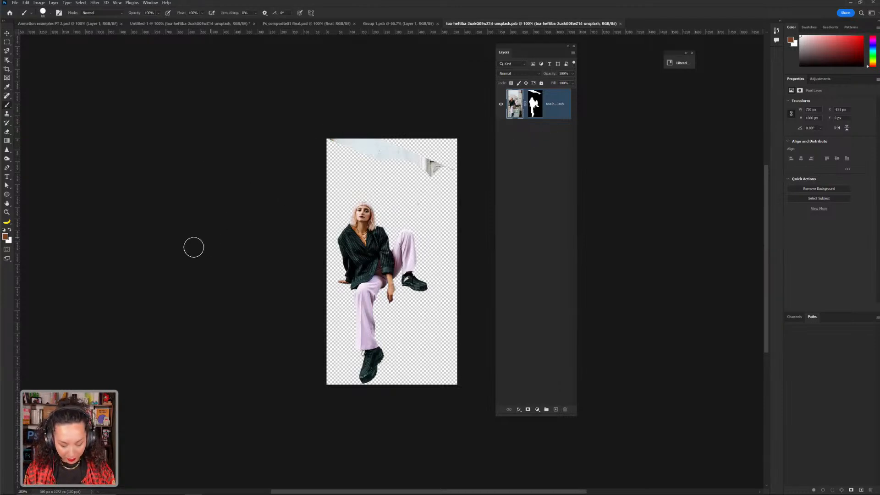
pyautogui.moveTo(441, 178)
pyautogui.mouseDown()
pyautogui.moveTo(427, 164)
pyautogui.moveTo(437, 167)
pyautogui.moveTo(350, 143)
pyautogui.moveTo(406, 155)
pyautogui.mouseUp()
pyautogui.hotkey('ctrl', 'z')
pyautogui.click(535, 104)
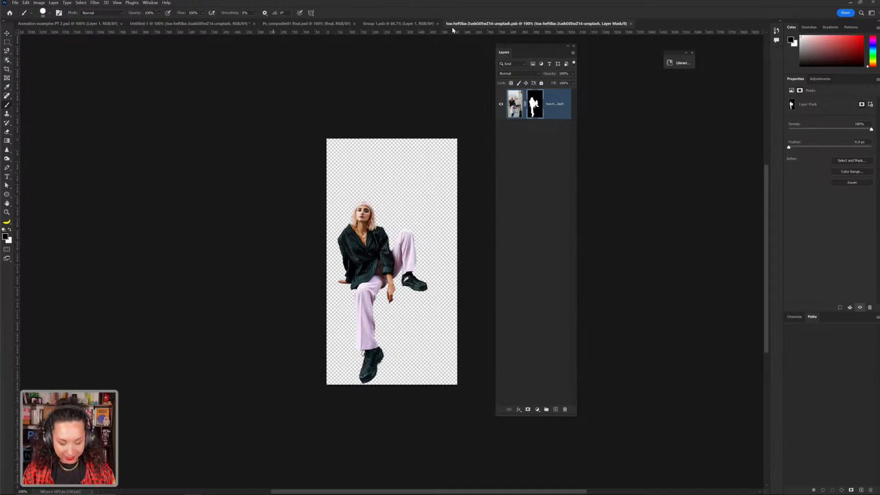
pyautogui.click(210, 23)
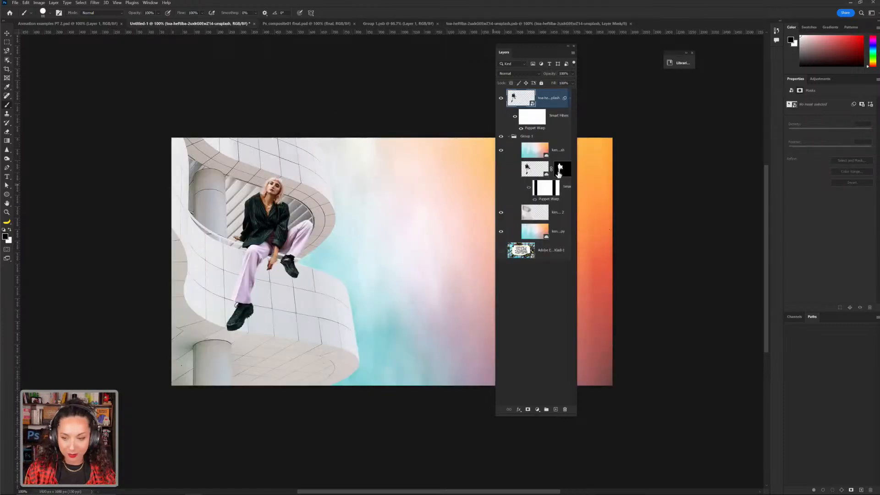
# - Reopen the Puppet Warp on the woman, pin the foot of her raised leg, move it slightly up and outward, and commit
pyautogui.doubleClick(538, 130)
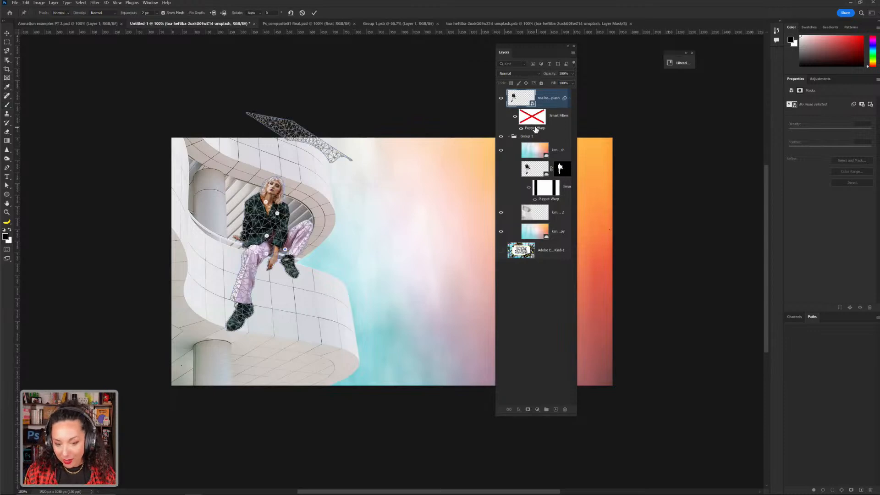
pyautogui.click(289, 259)
pyautogui.moveTo(289, 260); pyautogui.dragTo(292, 252)
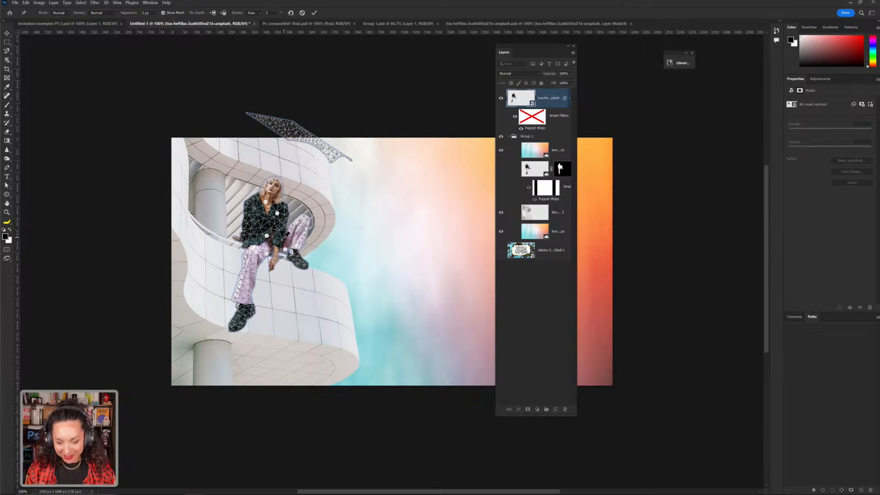
pyautogui.press('Return')
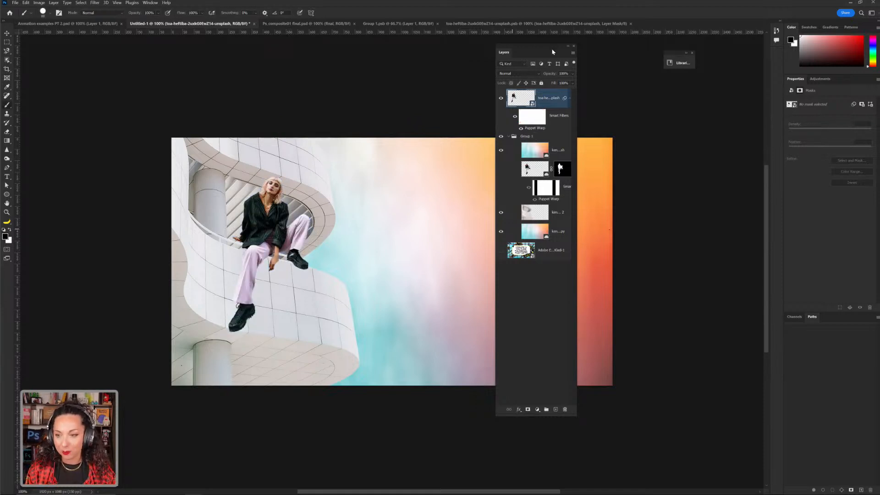
# - Move the Layers panel clear of the canvas and group the woman layer together with Group 1
pyautogui.moveTo(553, 52); pyautogui.dragTo(630, 77)
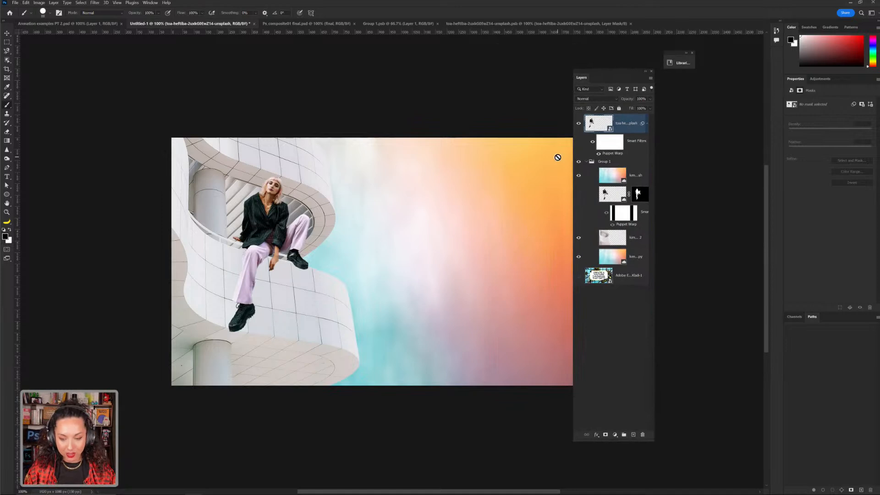
pyautogui.moveTo(585, 79); pyautogui.dragTo(649, 84)
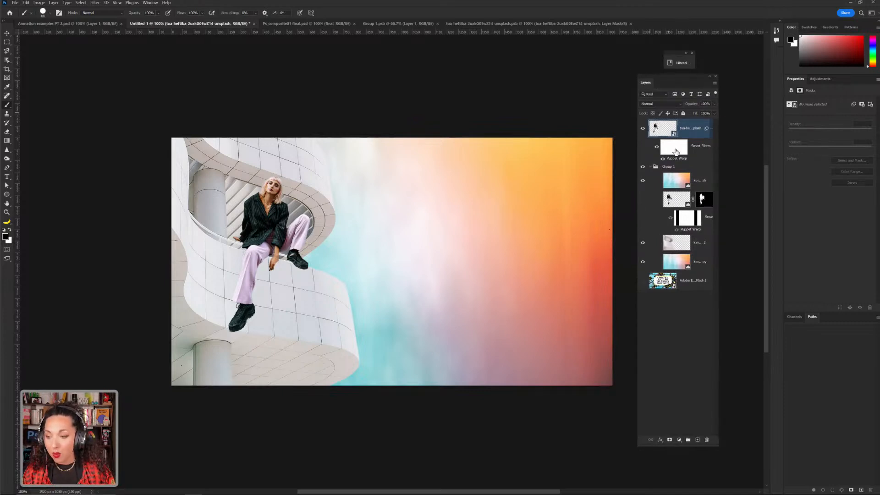
pyautogui.keyDown('shift'); pyautogui.click(678, 263); pyautogui.keyUp('shift')
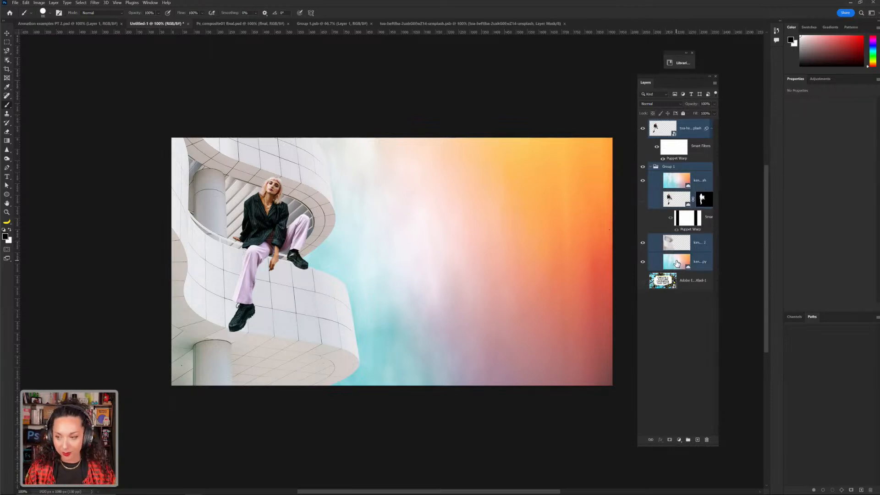
pyautogui.hotkey('ctrl', 'g')
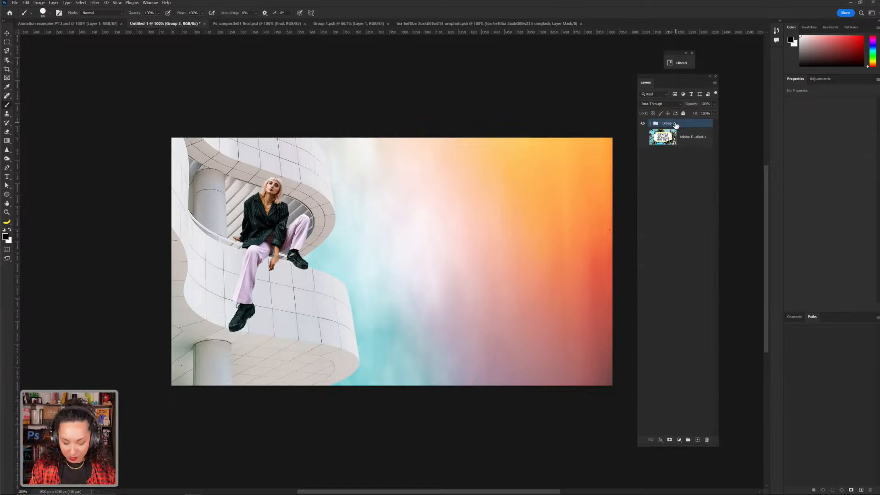
# - Duplicate the new group and flatten the copy into one layer by converting it to a Smart Object and rasterizing it
pyautogui.hotkey('ctrl', 'j')
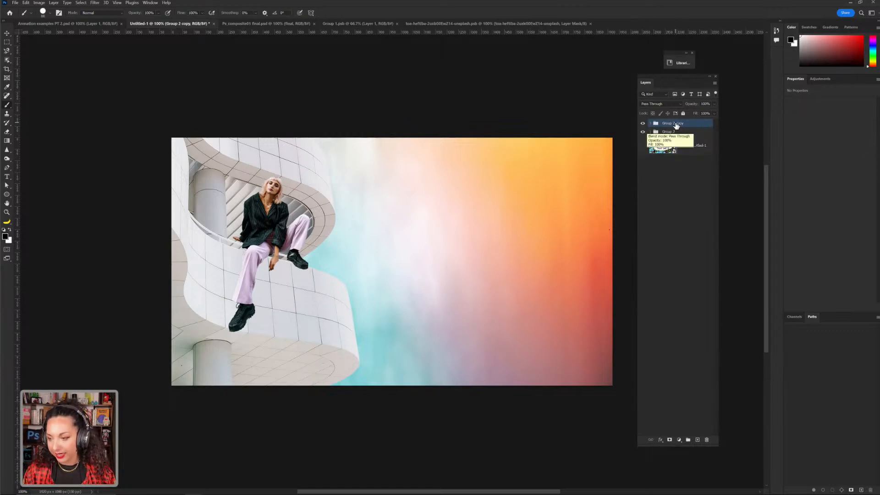
pyautogui.rightClick(683, 125)
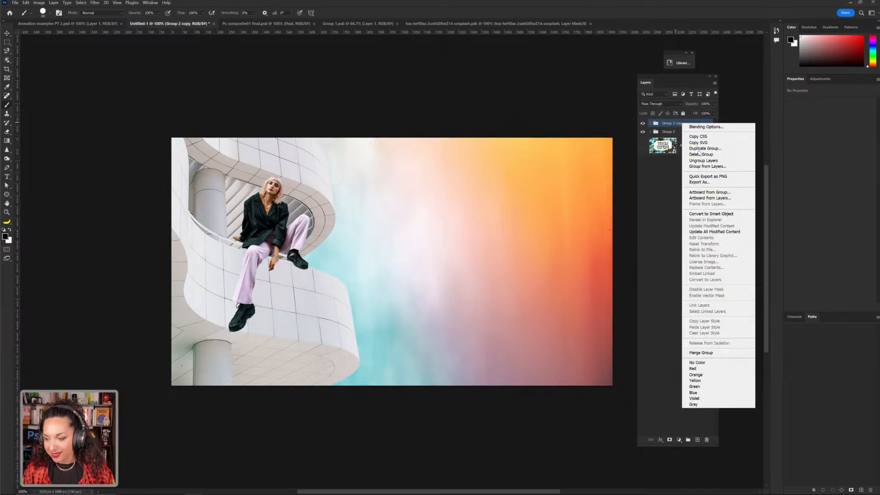
pyautogui.click(711, 214)
pyautogui.rightClick(688, 128)
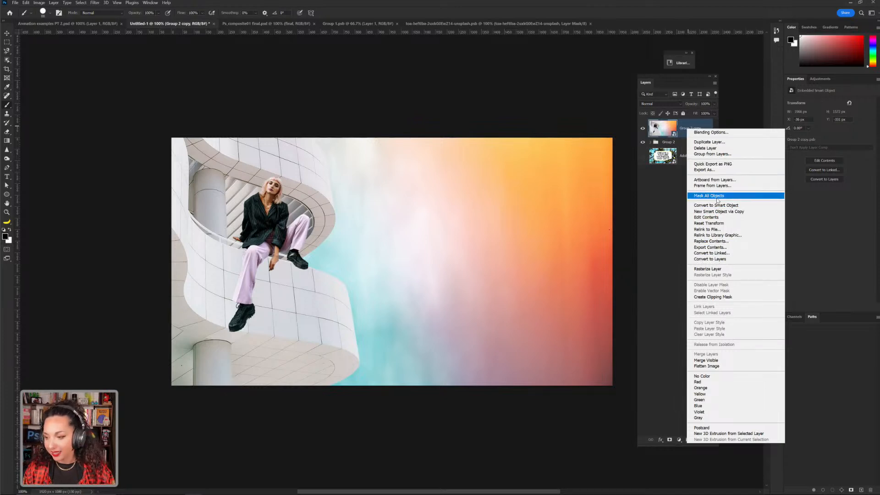
pyautogui.click(708, 269)
# - Shift the Layers panel toward the canvas, expand Group 2 to check its original layers, and collapse it again
pyautogui.moveTo(655, 78); pyautogui.dragTo(632, 78)
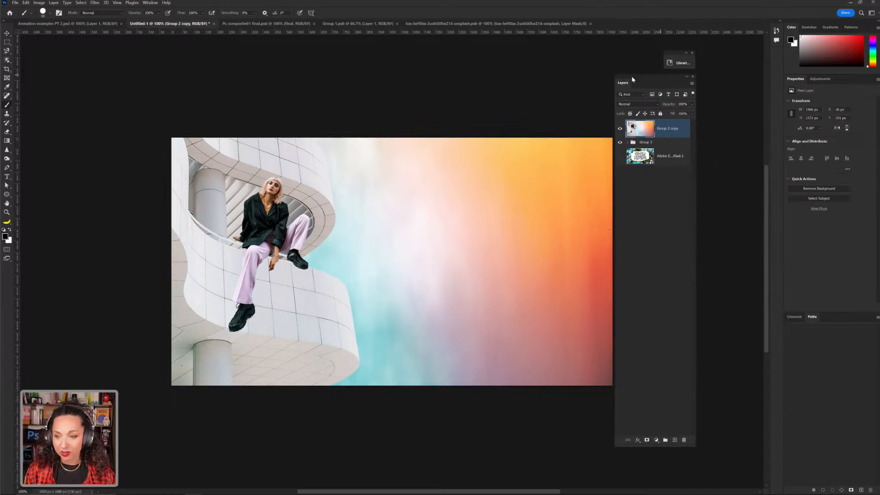
pyautogui.click(627, 142)
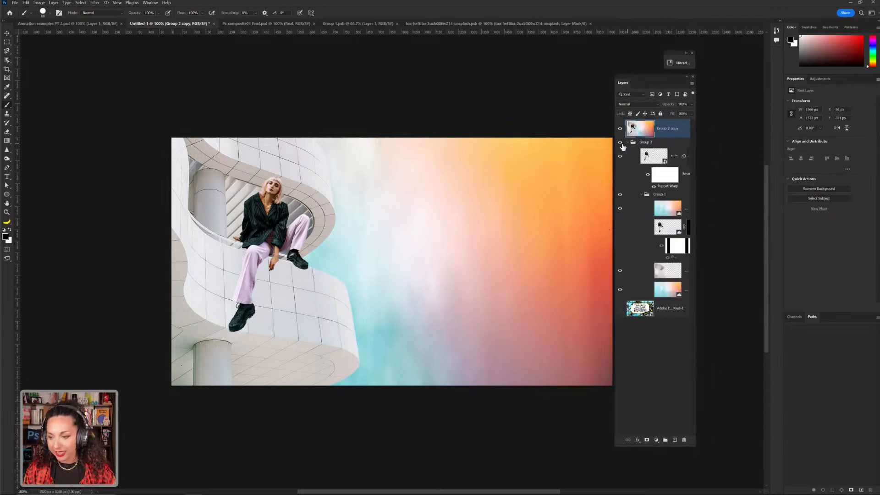
pyautogui.click(628, 144)
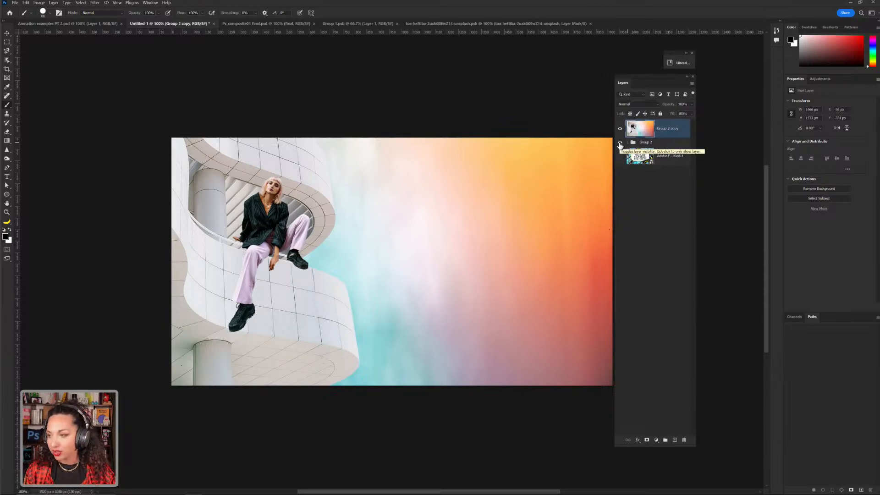
# - Float the collapsed Libraries panel above the canvas, expand it and show the list of all libraries
pyautogui.moveTo(676, 65); pyautogui.dragTo(462, 83)
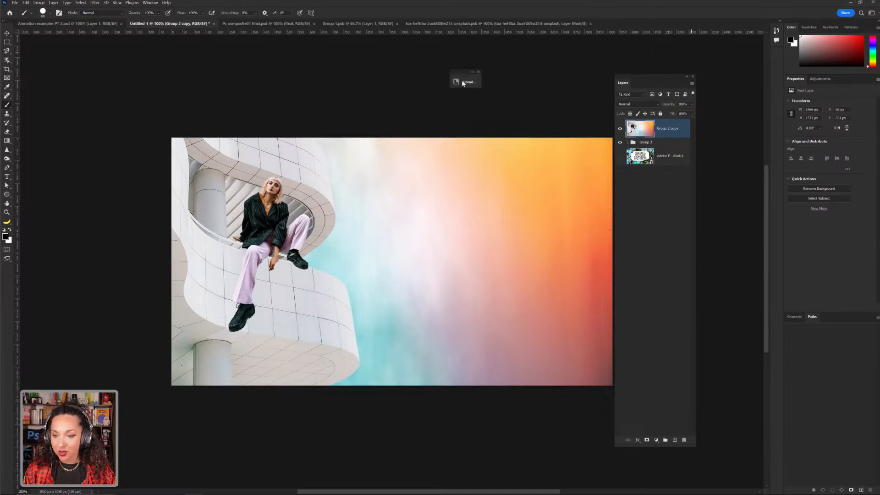
pyautogui.click(463, 84)
pyautogui.click(358, 111)
pyautogui.click(430, 122)
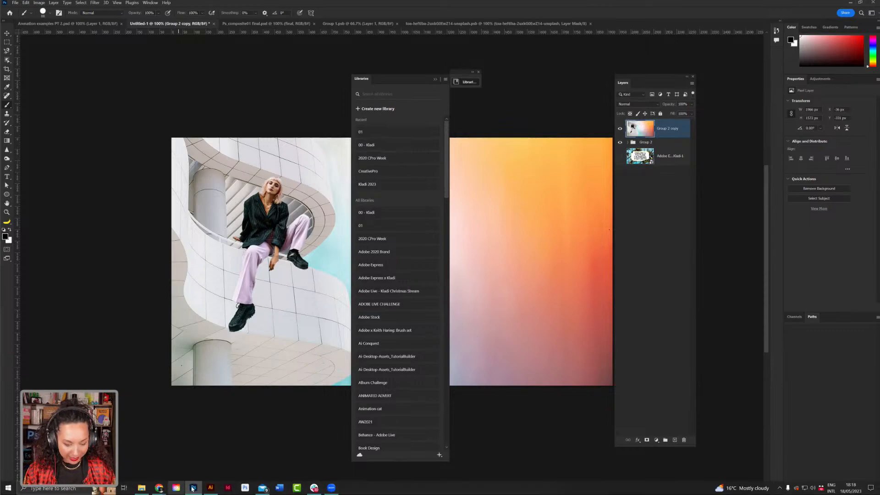
# - Switch to Adobe Express and look through its list of libraries
pyautogui.click(185, 470)
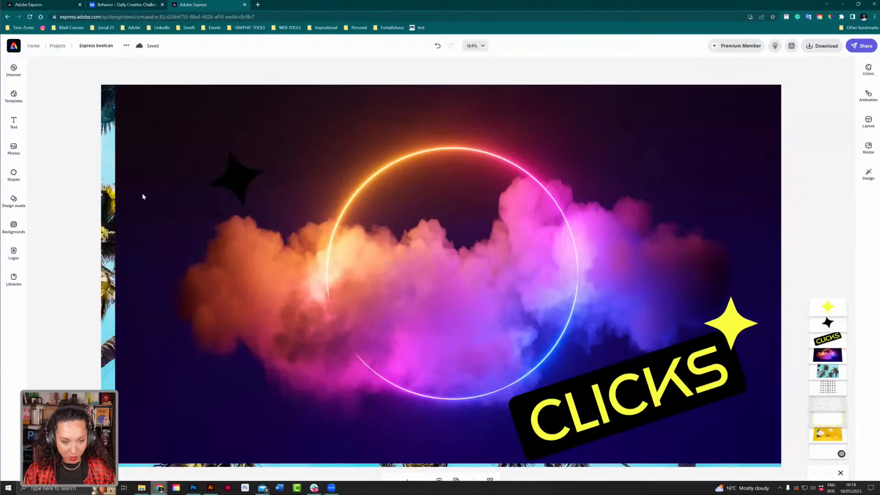
pyautogui.click(18, 280)
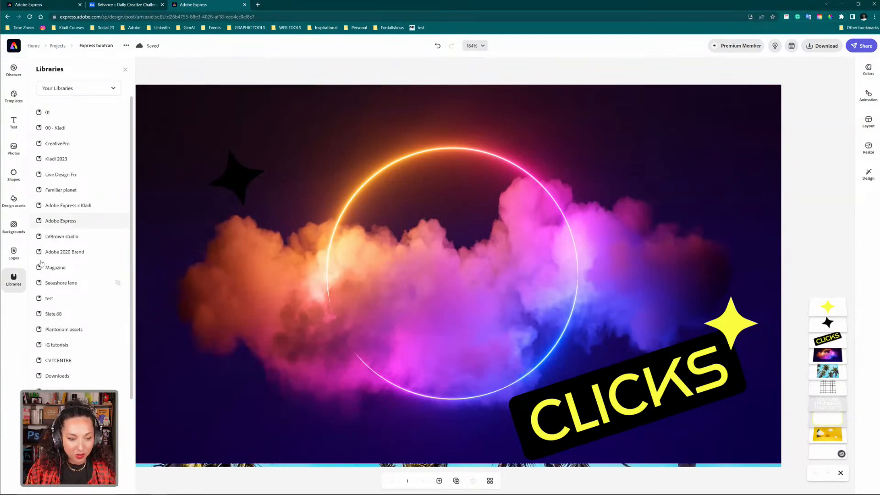
pyautogui.scroll(-4, 66, 285)
pyautogui.scroll(4, 65, 232)
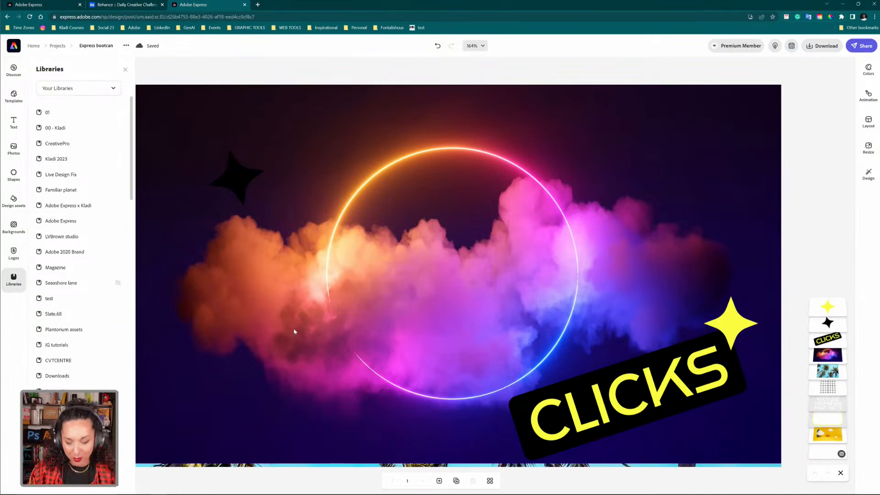
pyautogui.moveTo(360, 493)
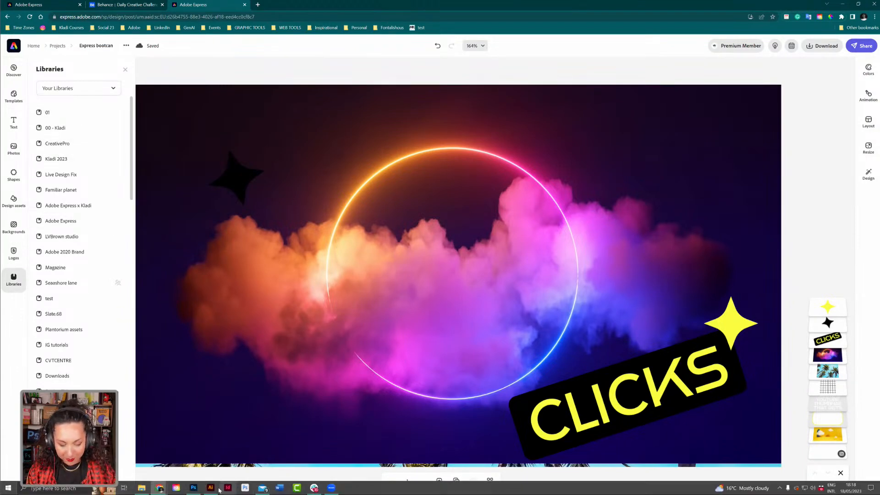
# - Switch to Photoshop, create a library named 000 and add the flattened Group 2 copy layer to it
pyautogui.click(193, 488)
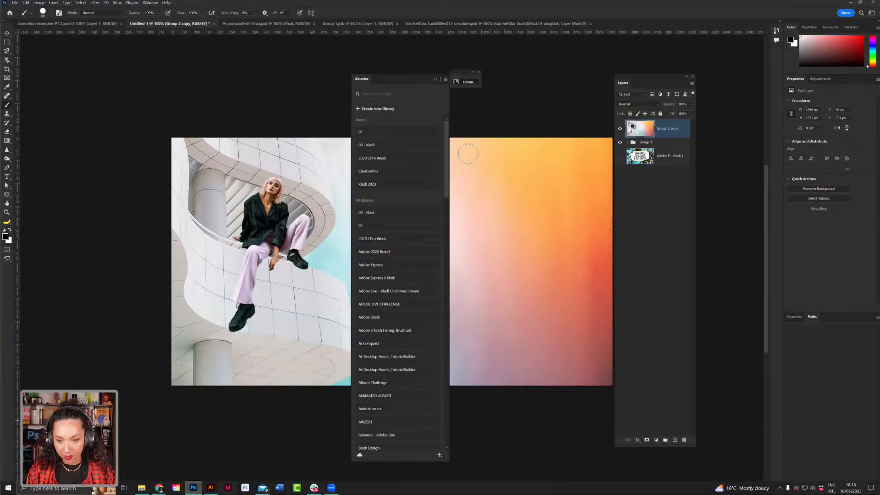
pyautogui.click(378, 110)
pyautogui.write('000')
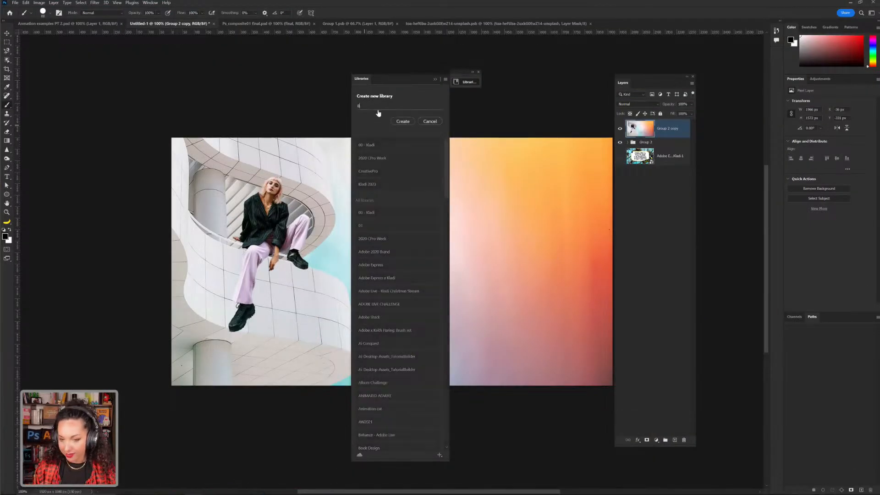
pyautogui.click(412, 122)
pyautogui.moveTo(645, 133); pyautogui.dragTo(399, 183)
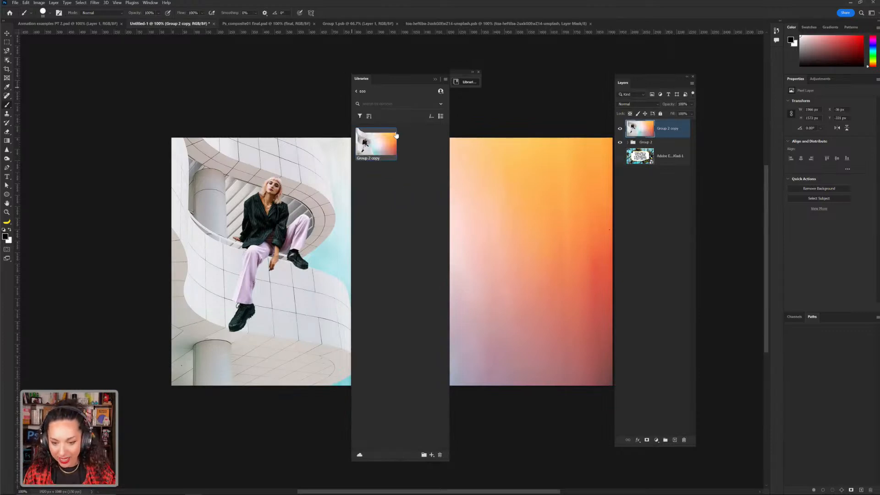
pyautogui.moveTo(395, 138)
pyautogui.moveTo(364, 80); pyautogui.dragTo(467, 86)
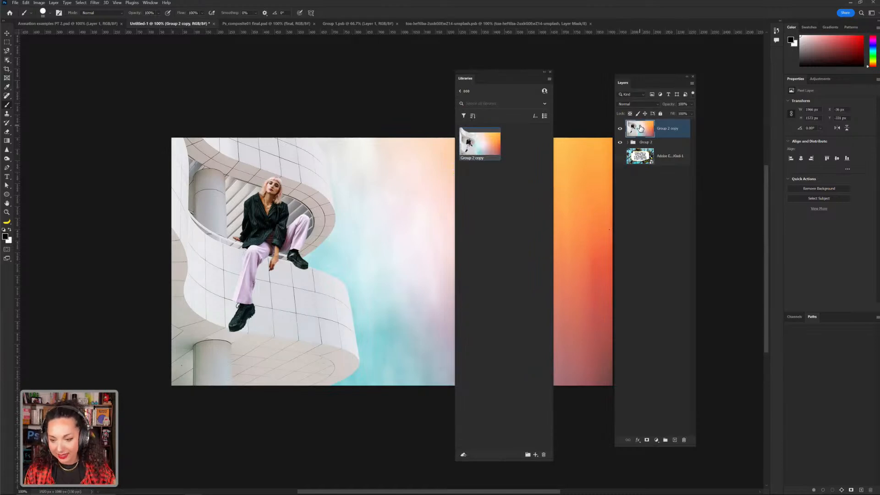
# - Crop Group 2 copy to the 1920 × 1080 px canvas, deleting the cropped pixels, and add the trimmed layer to library 000
pyautogui.press('v')
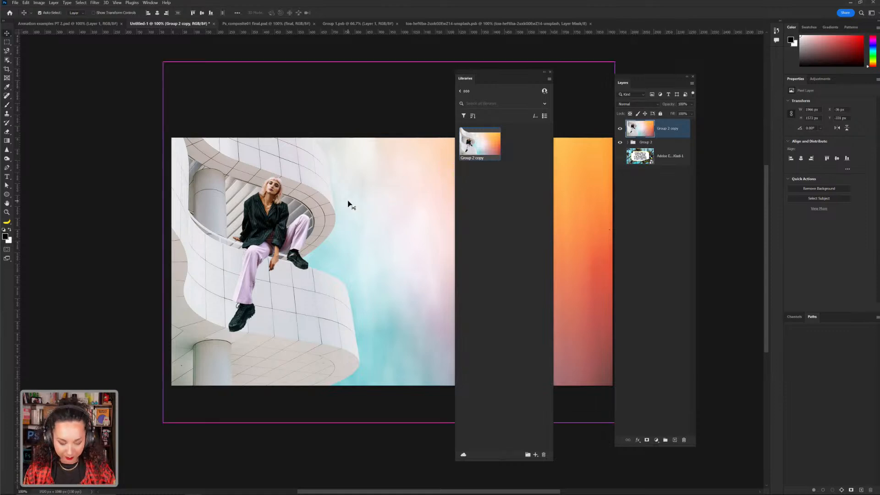
pyautogui.press('z')
pyautogui.click(8, 70)
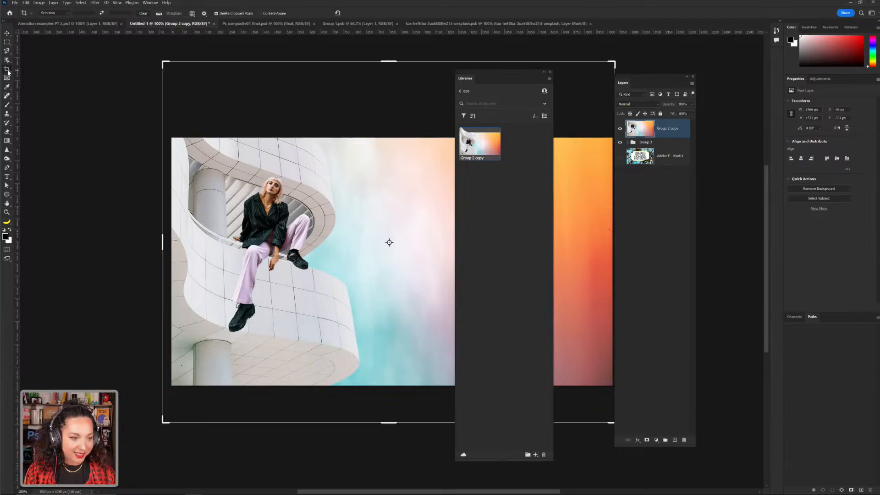
pyautogui.press('Return')
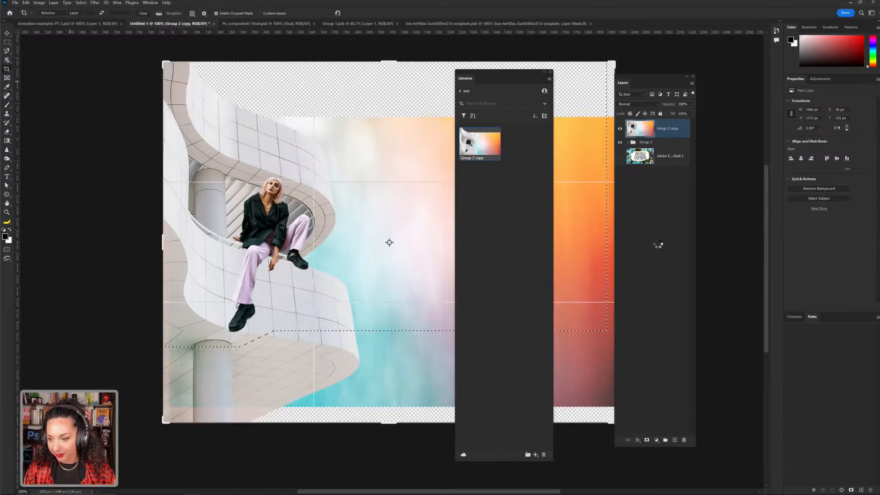
pyautogui.press('v')
pyautogui.click(659, 247)
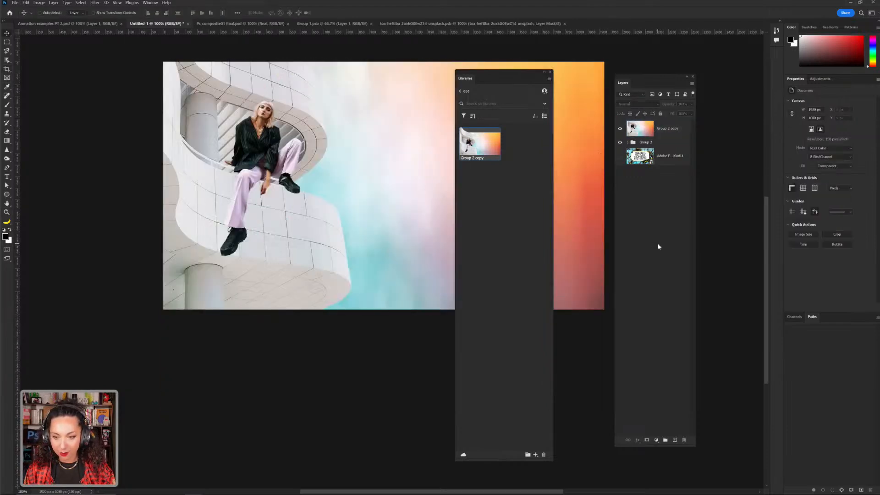
pyautogui.keyDown('ctrl'); pyautogui.click(632, 132); pyautogui.keyUp('ctrl')
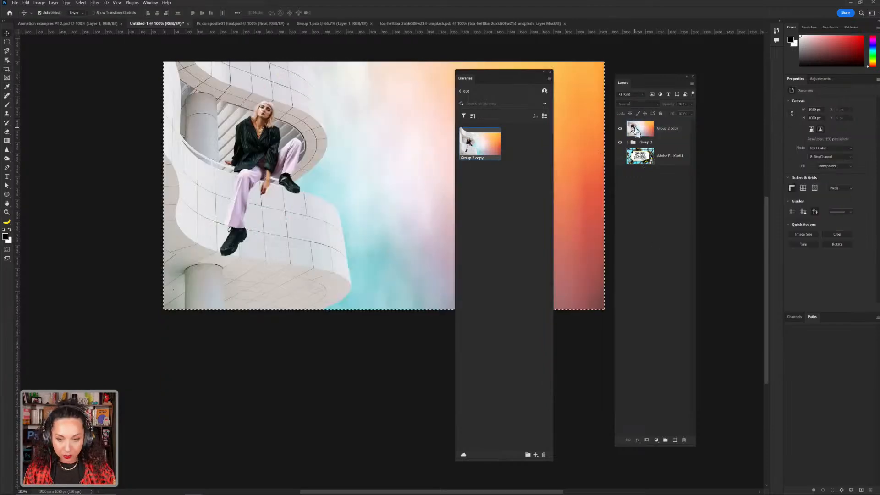
pyautogui.press('c')
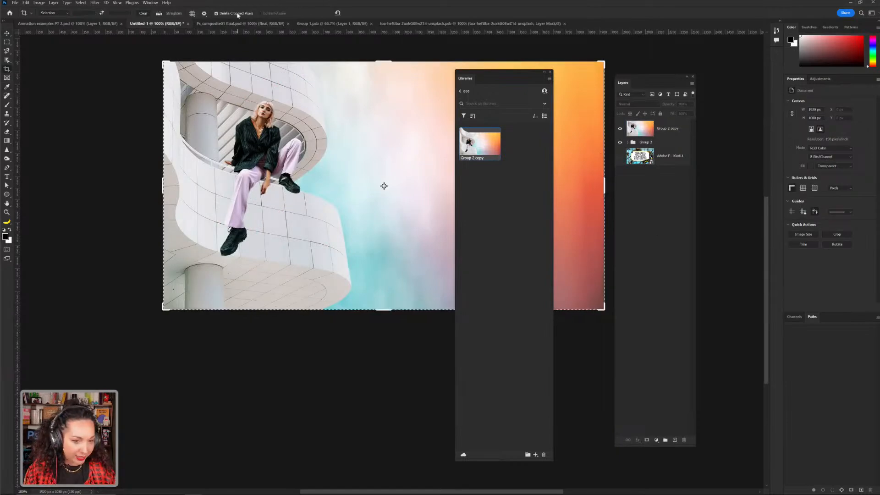
pyautogui.click(7, 70)
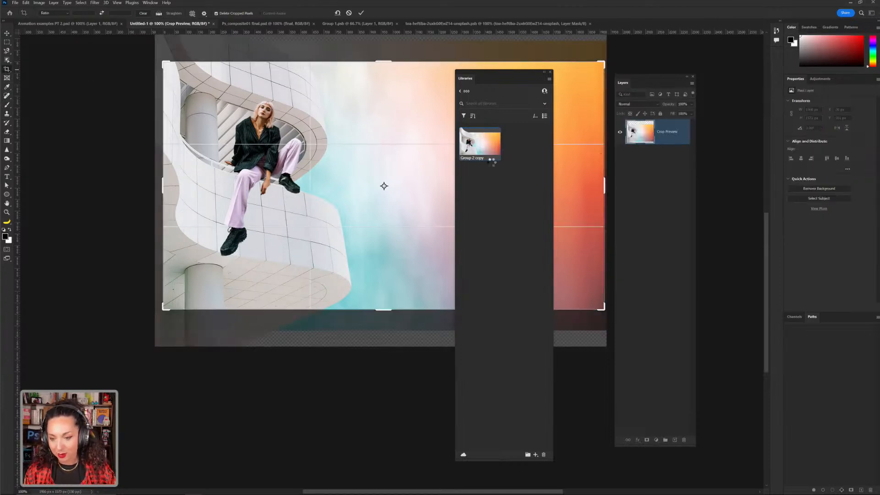
pyautogui.moveTo(493, 163); pyautogui.dragTo(522, 186)
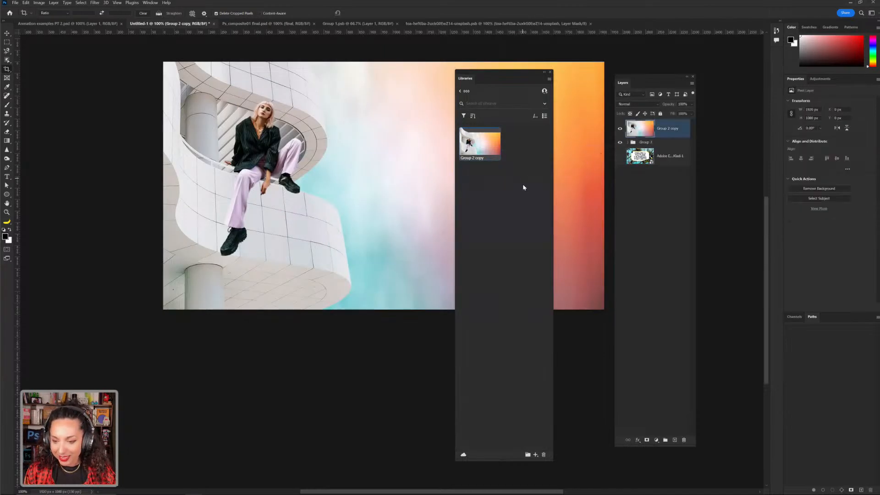
pyautogui.moveTo(640, 133); pyautogui.dragTo(522, 177)
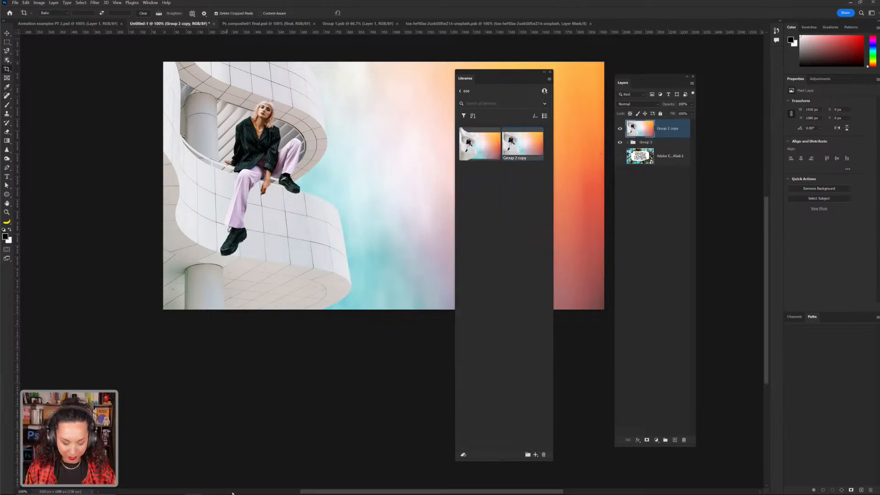
# - Switch to Adobe Express, refresh the list of libraries and open library 000
pyautogui.press('super')
pyautogui.moveTo(162, 491)
pyautogui.click(172, 469)
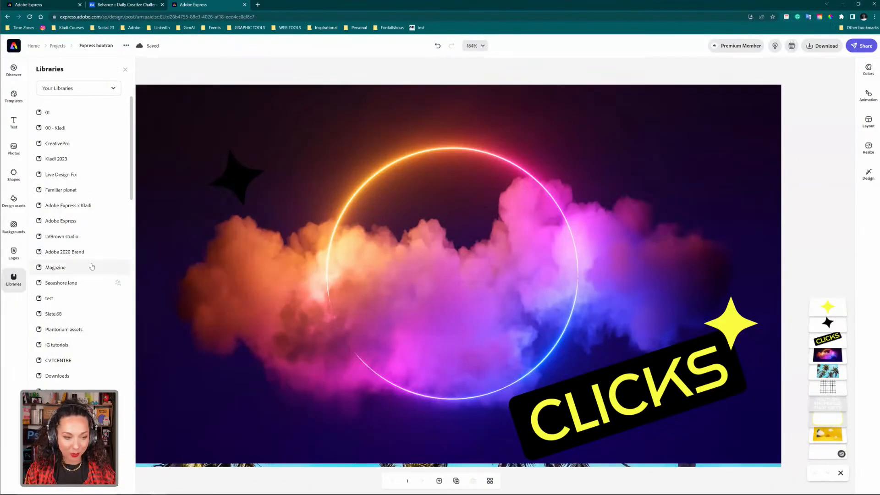
pyautogui.click(13, 253)
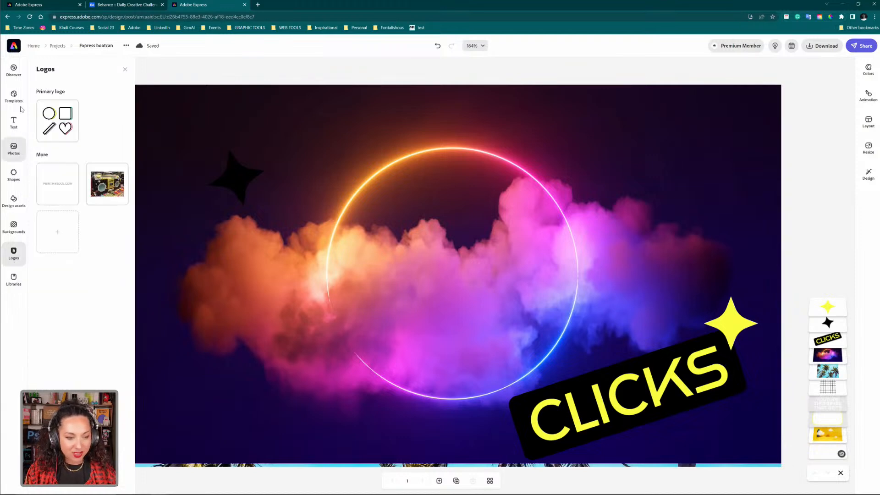
pyautogui.click(13, 70)
pyautogui.click(7, 278)
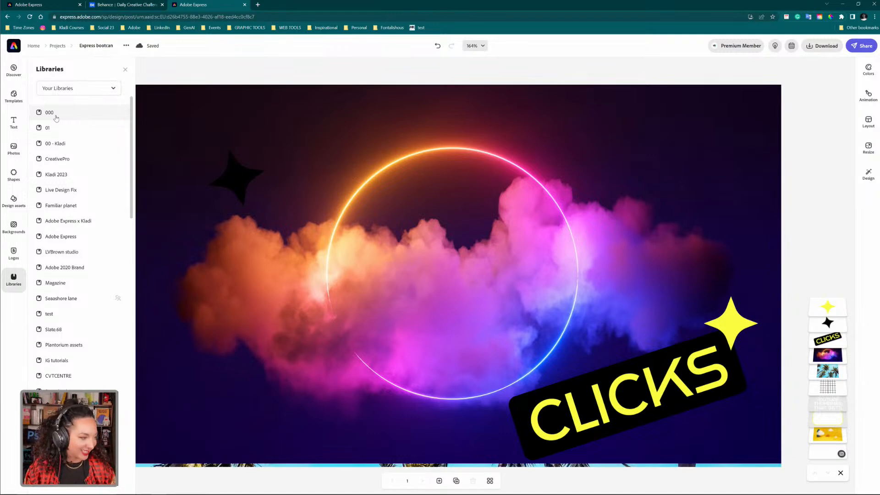
pyautogui.click(55, 115)
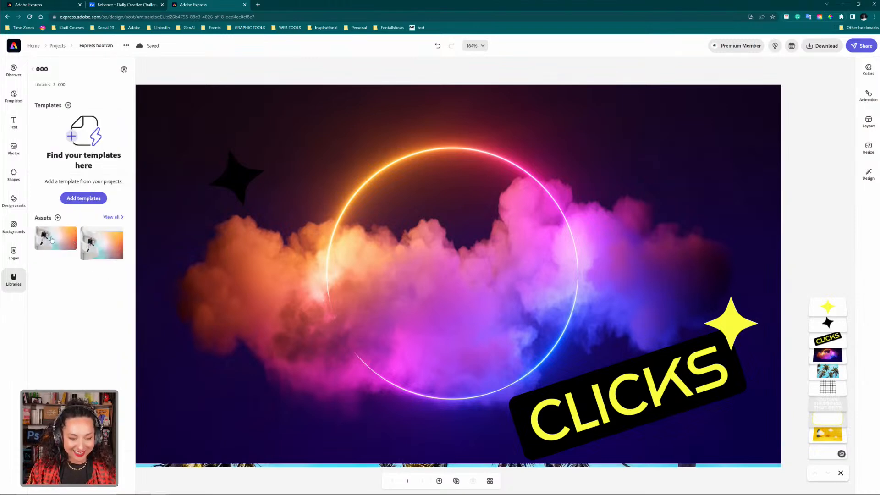
# - Place the trimmed composite from library 000 at the canvas's upper-left corner and enlarge it to fill the thumbnail
pyautogui.click(52, 239)
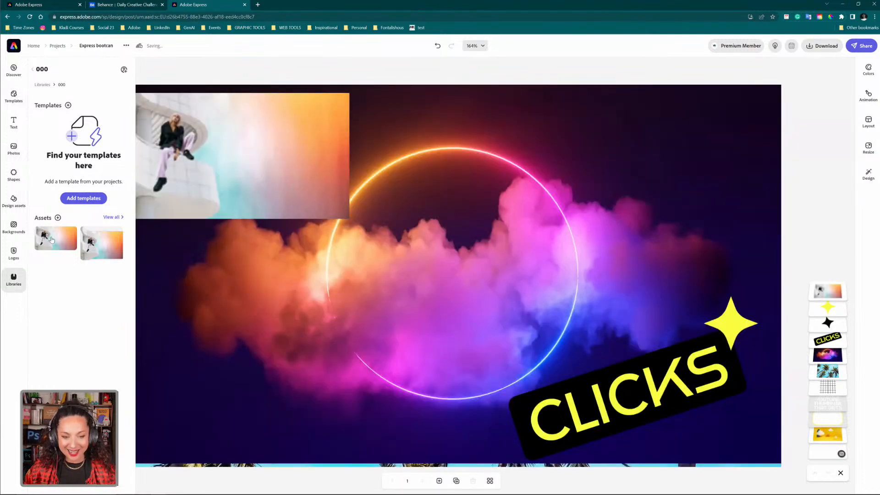
pyautogui.moveTo(205, 116); pyautogui.dragTo(171, 111)
pyautogui.click(284, 169)
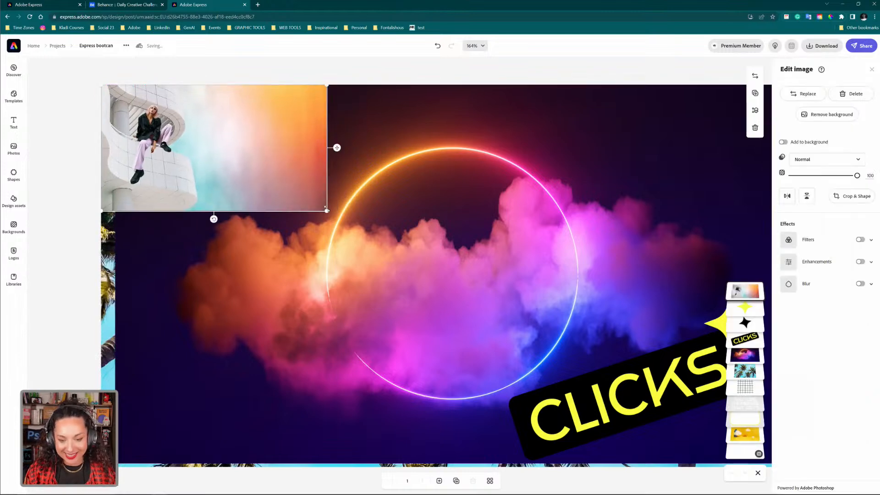
pyautogui.moveTo(327, 211); pyautogui.dragTo(811, 426)
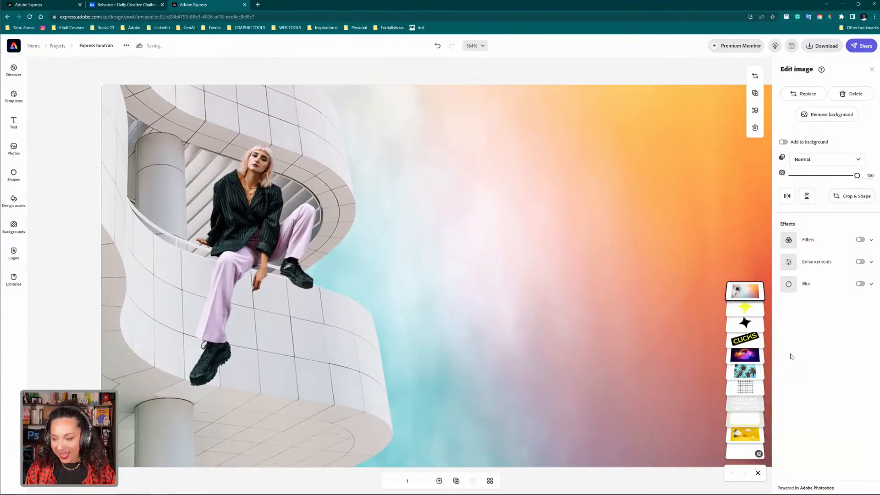
# - Send the composite image below the CLICKS text in the layer order and move the black star to the right of the woman's head
pyautogui.moveTo(753, 291); pyautogui.dragTo(754, 343)
pyautogui.moveTo(242, 182); pyautogui.dragTo(389, 145)
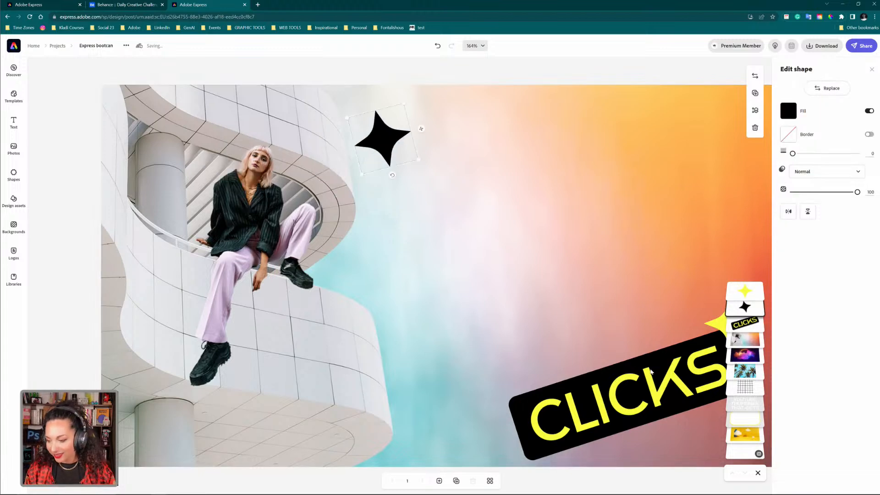
pyautogui.click(654, 378)
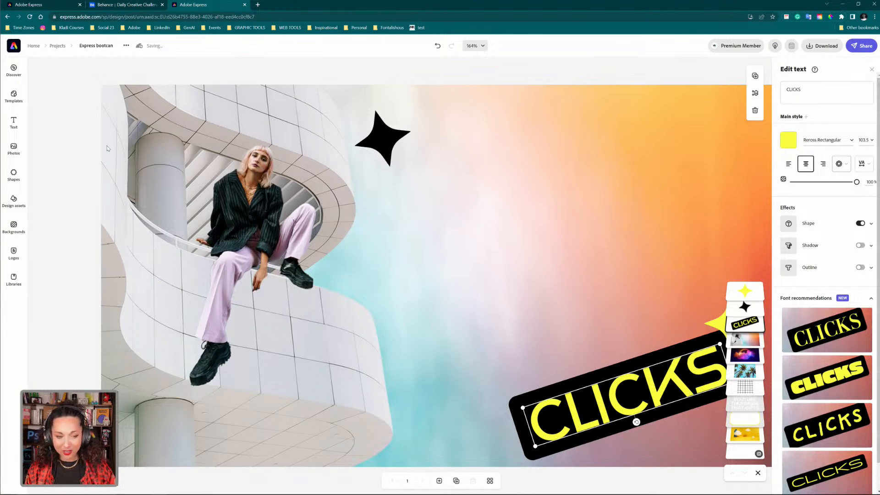
# - Add the Hot Tip text template to the thumbnail and change its wording to PHOTOSHOP TIPS
pyautogui.click(14, 122)
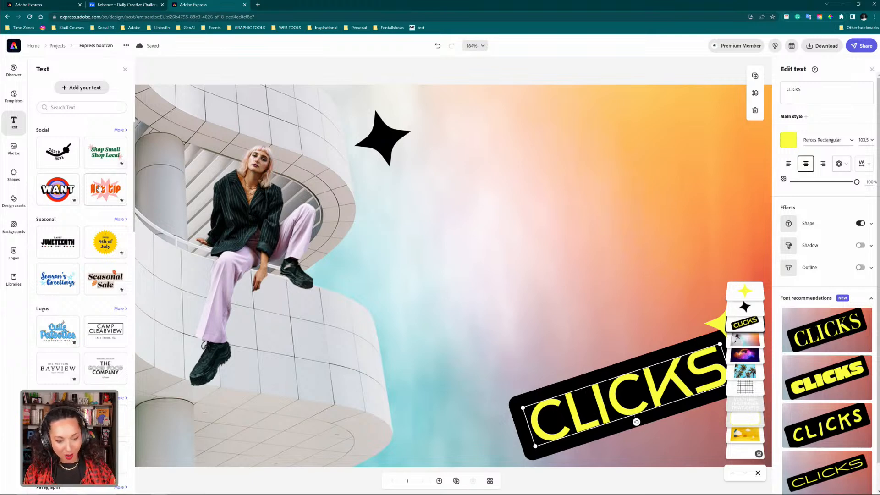
pyautogui.click(99, 188)
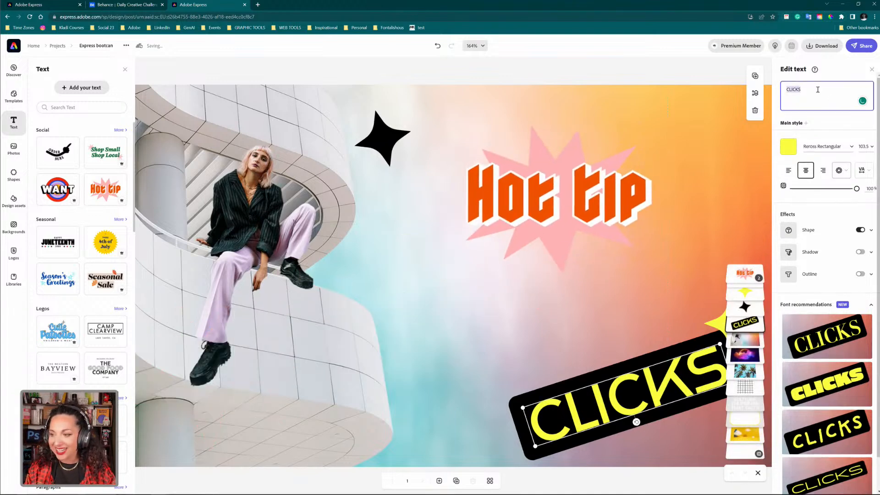
pyautogui.click(593, 178)
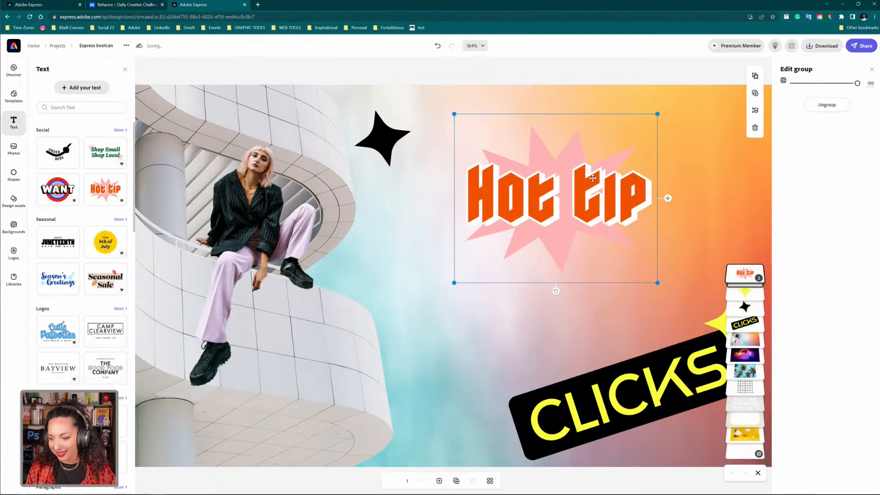
pyautogui.click(593, 178)
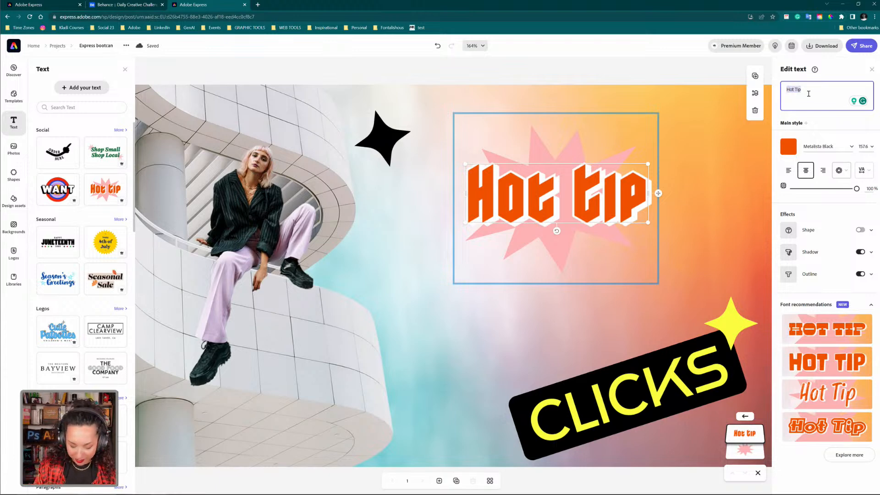
pyautogui.write('PHO')
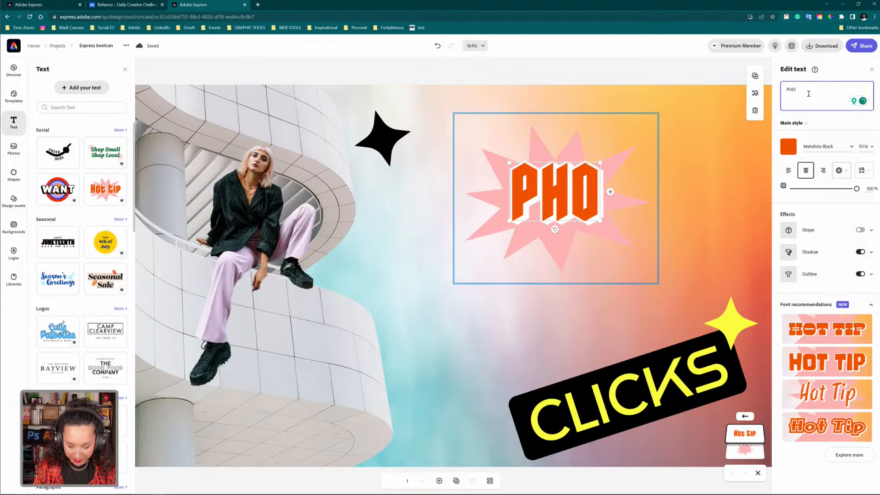
pyautogui.write('TOS')
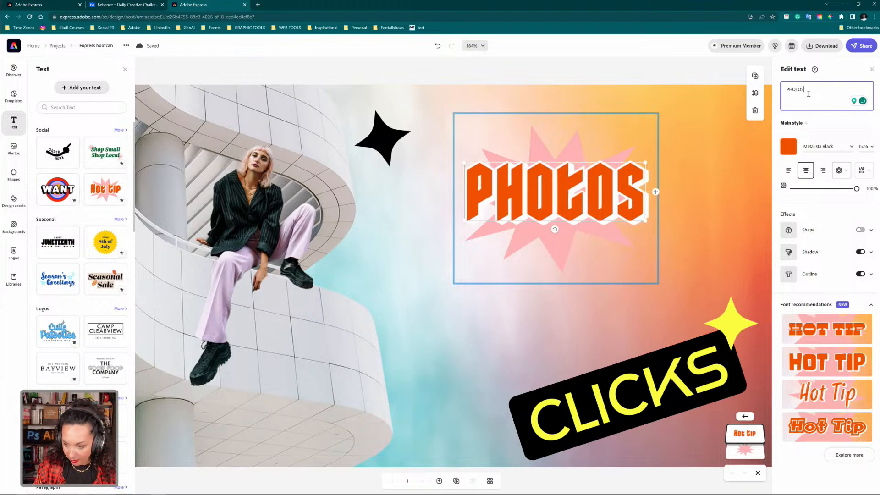
pyautogui.write('HOP TIPS')
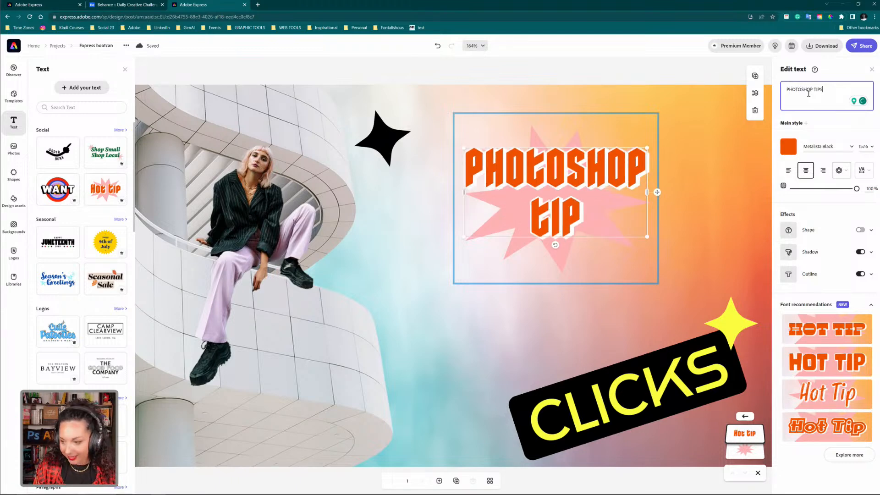
# - Try black on the PHOTOSHOP TIPS text and replace it with a light orange fill
pyautogui.click(788, 146)
pyautogui.click(796, 177)
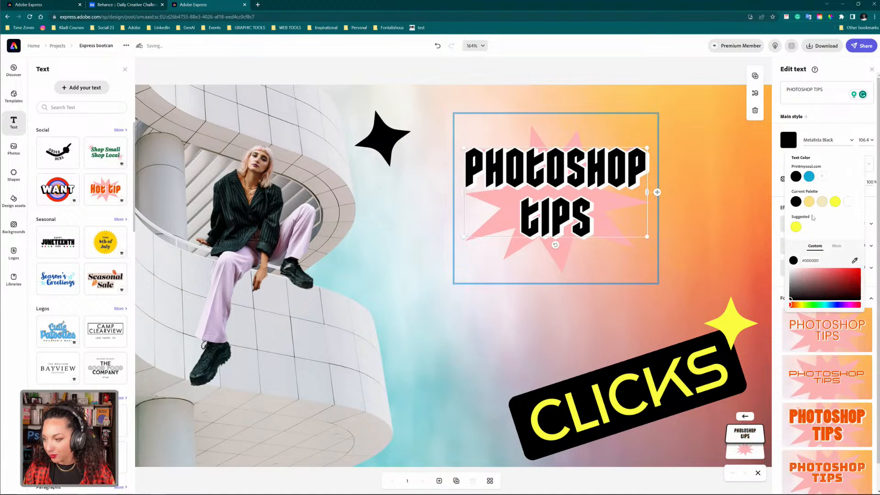
pyautogui.hotkey('ctrl', 'z')
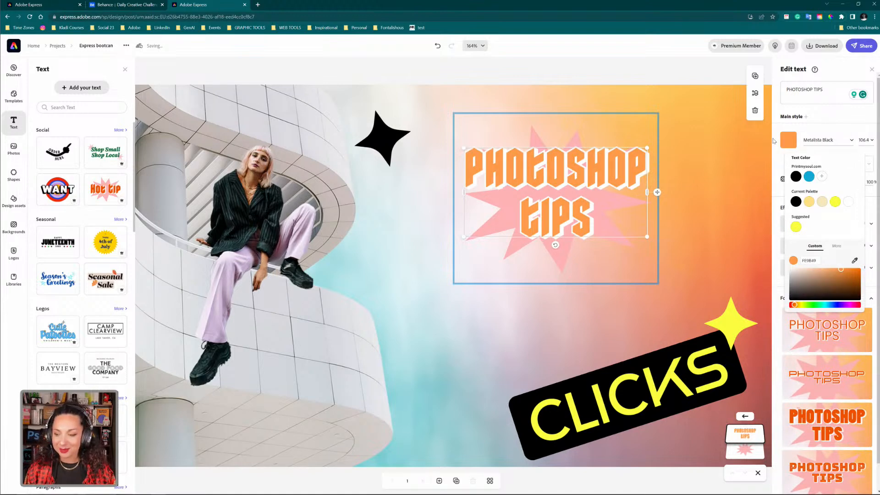
# - Enlarge and reposition the PHOTOSHOP TIPS group, then move the black star to the left of the CLICKS label
pyautogui.click(566, 184)
pyautogui.click(541, 246)
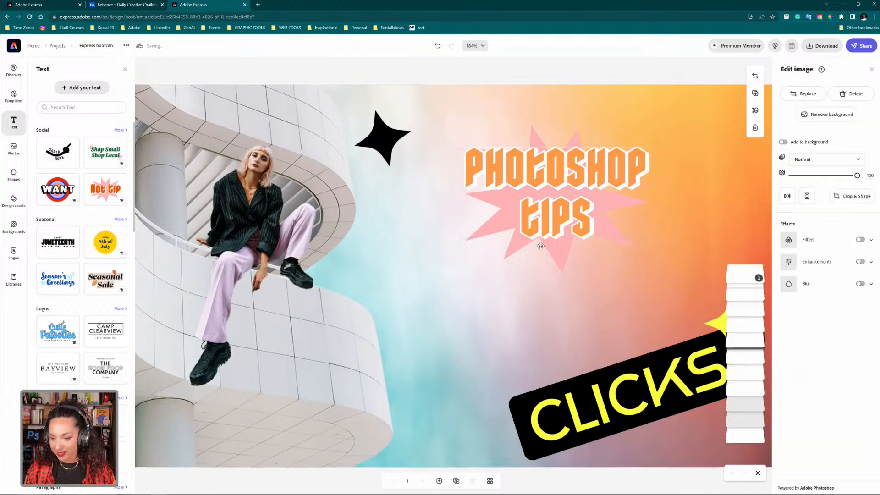
pyautogui.click(529, 252)
pyautogui.moveTo(453, 283); pyautogui.dragTo(393, 334)
pyautogui.moveTo(516, 234); pyautogui.dragTo(561, 225)
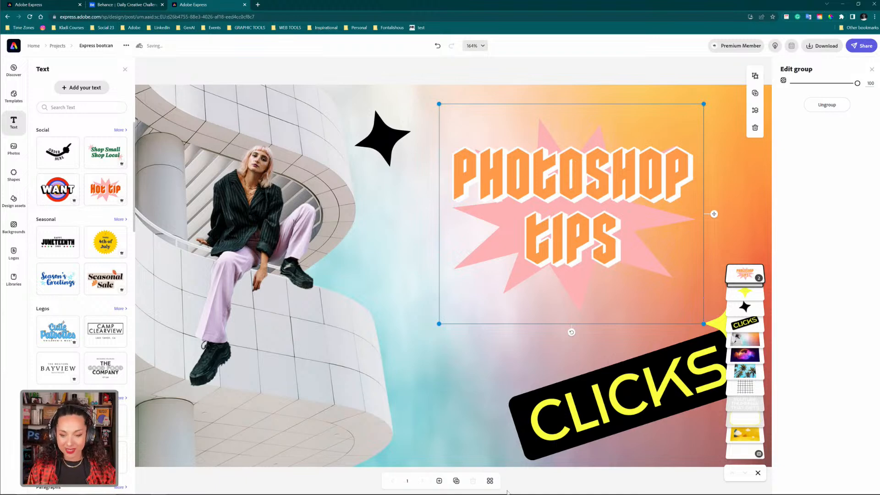
pyautogui.moveTo(388, 140); pyautogui.dragTo(469, 398)
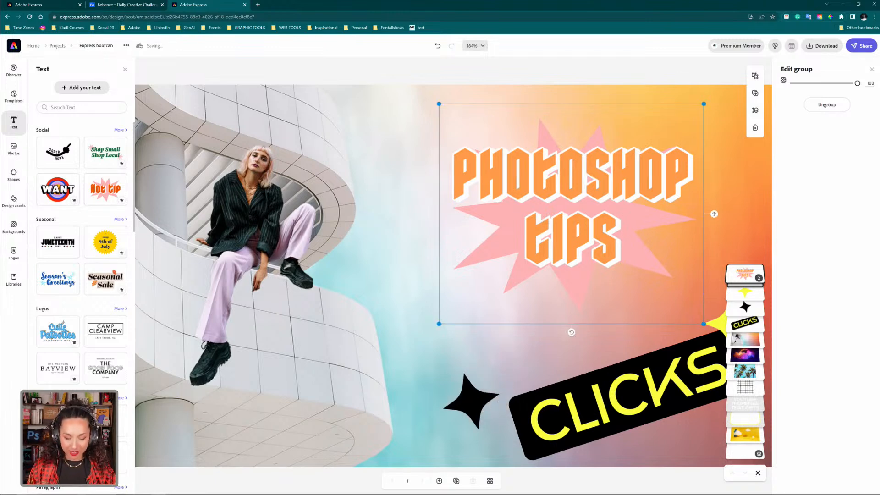
pyautogui.moveTo(298, 493)
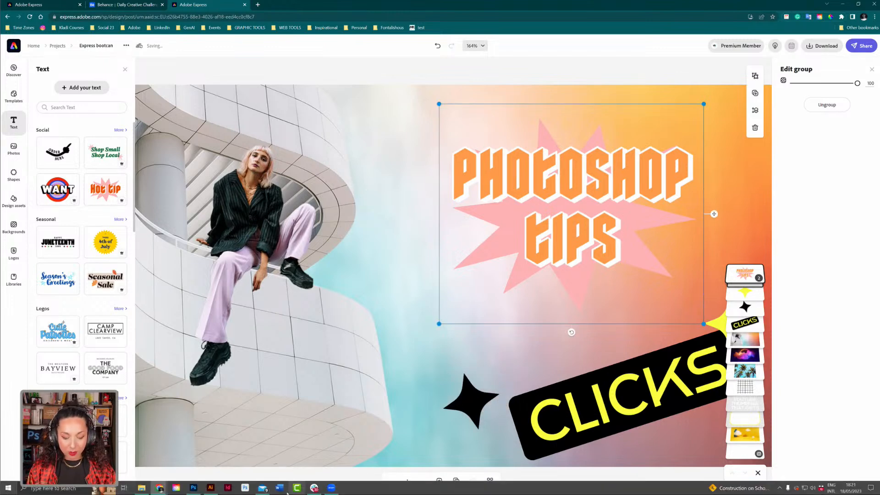
pyautogui.click(214, 493)
pyautogui.click(374, 242)
pyautogui.click(6, 6)
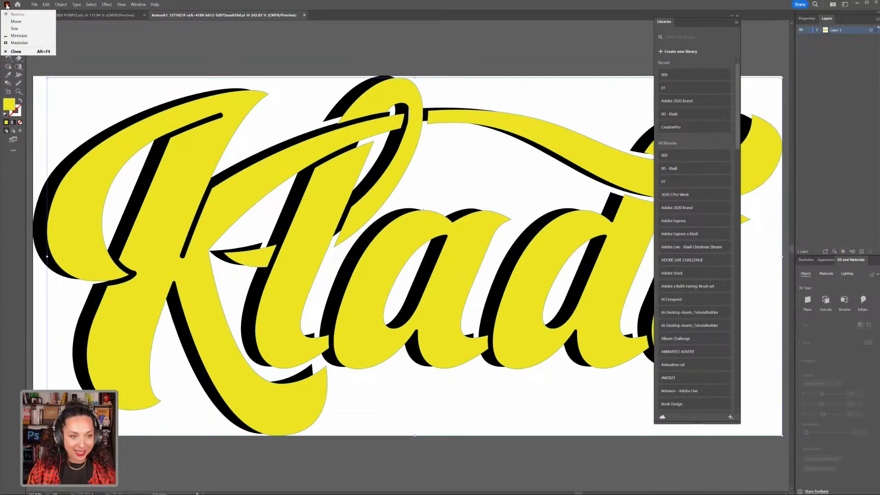
pyautogui.click(122, 48)
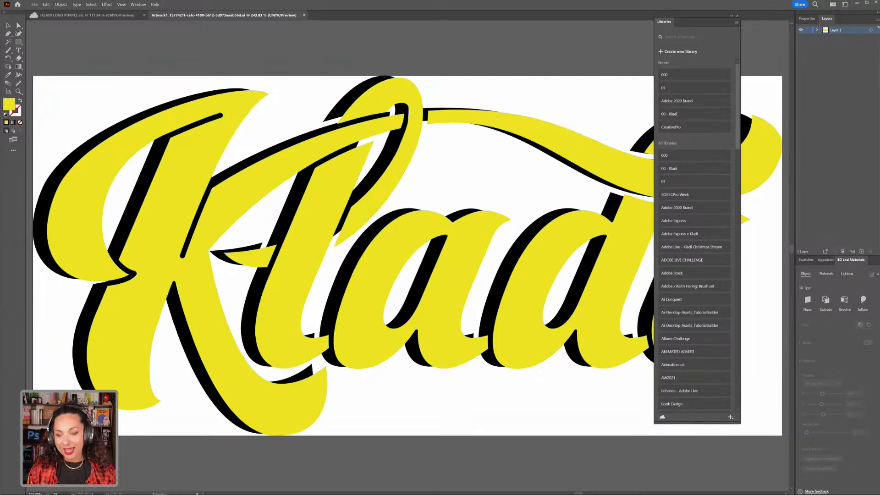
# - Switch to Photoshop, browse to the Kladi 2023 library and open the yellow Artwork 2 logo for editing in Illustrator
pyautogui.press('super')
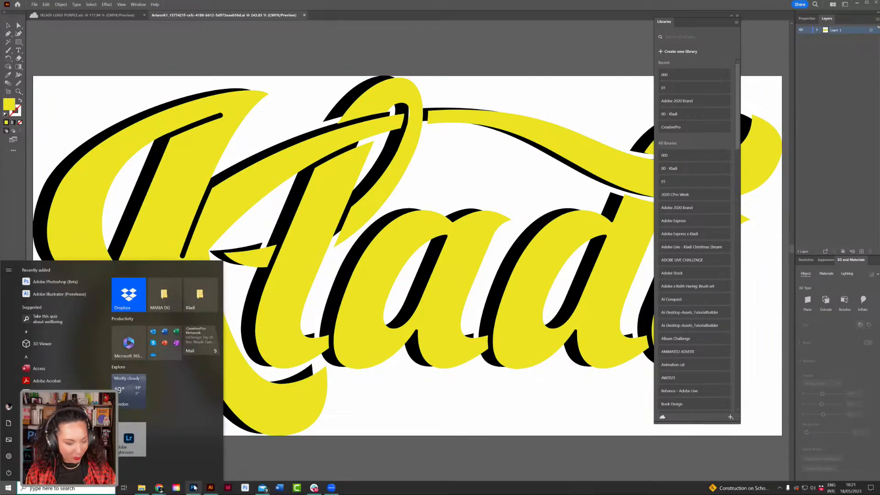
pyautogui.click(193, 487)
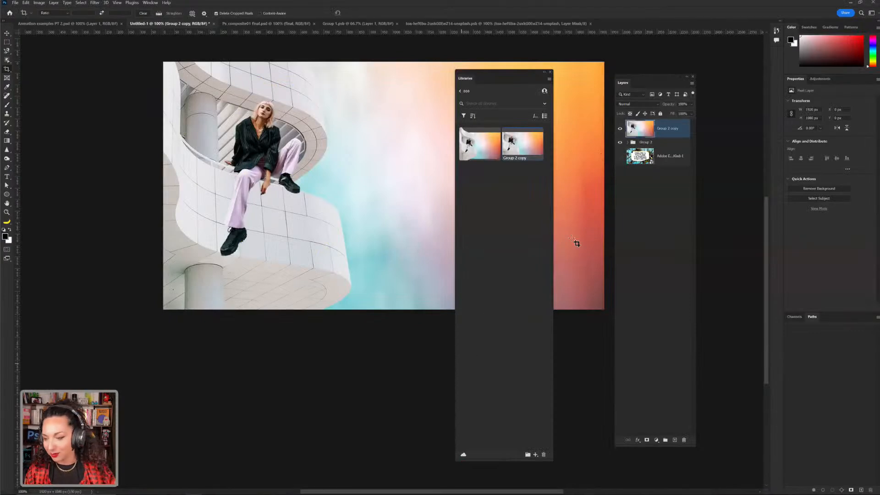
pyautogui.click(460, 92)
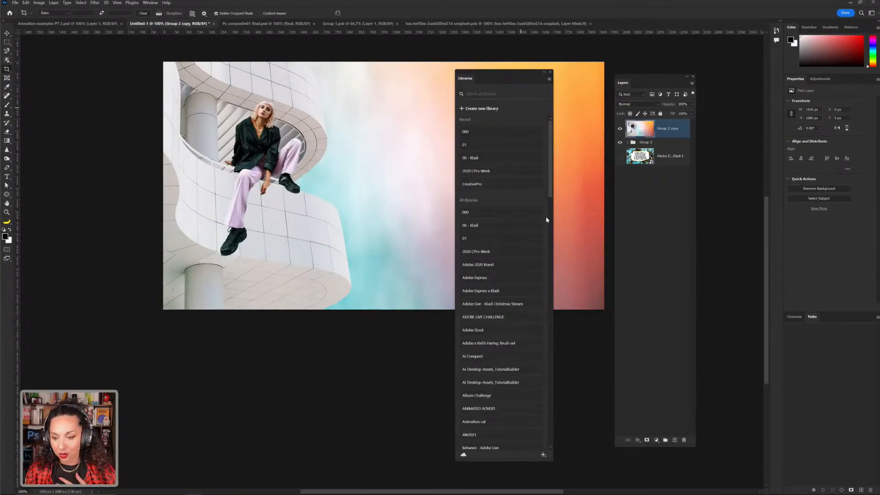
pyautogui.scroll(-10, 513, 224)
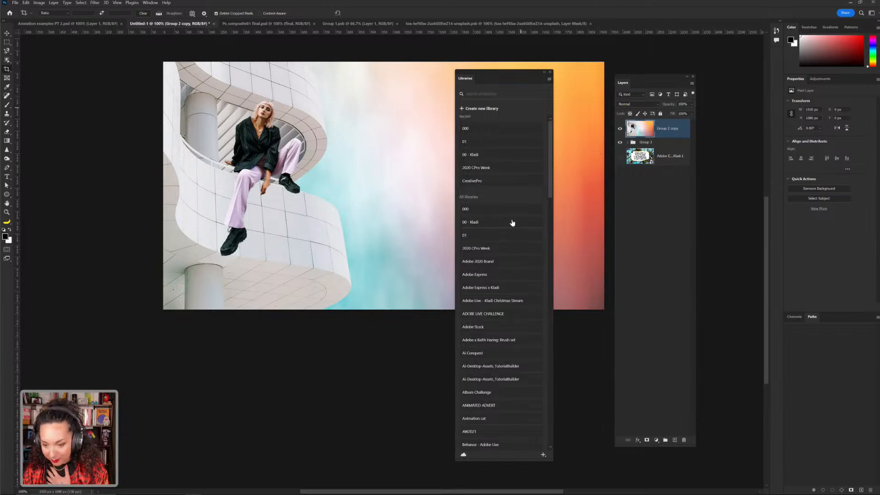
pyautogui.scroll(-7, 512, 223)
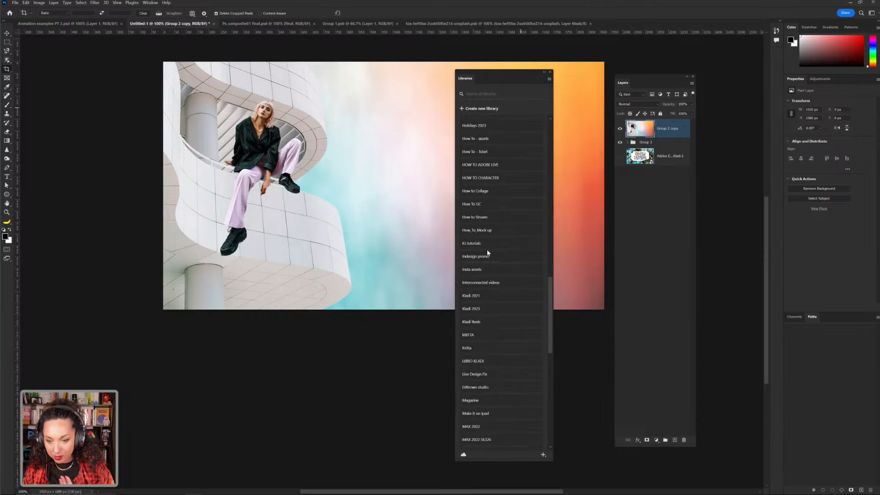
pyautogui.click(496, 309)
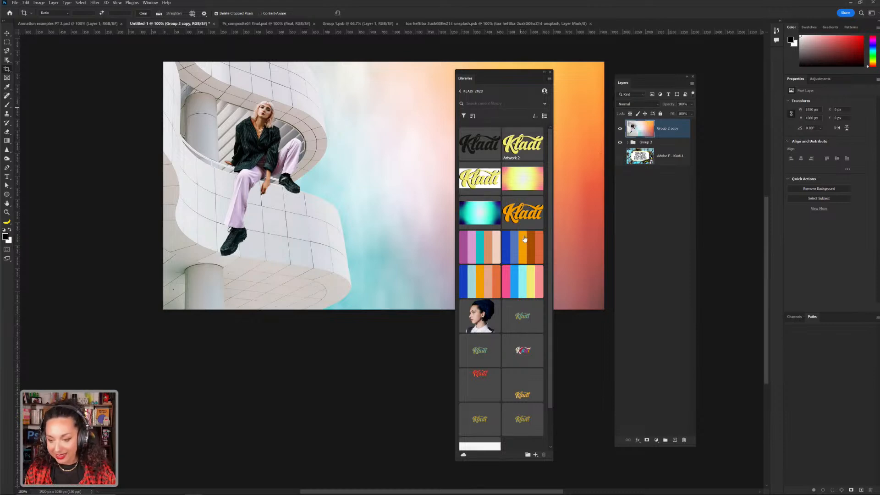
pyautogui.doubleClick(519, 145)
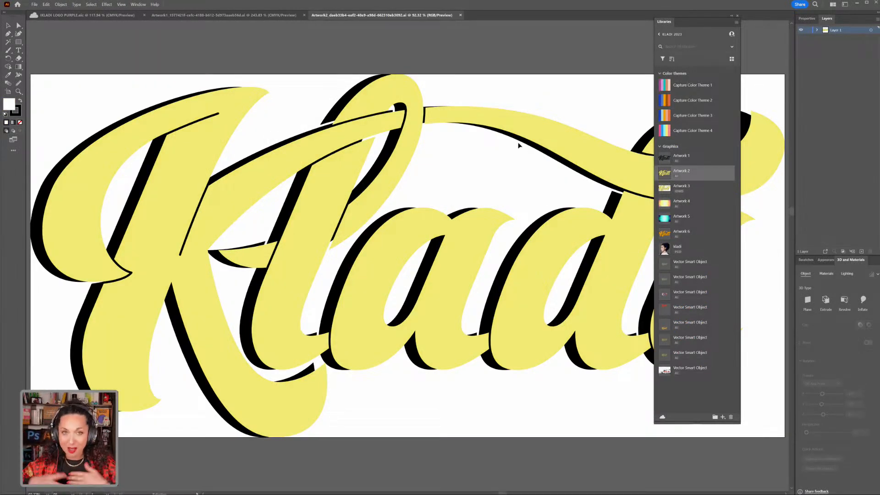
# - Recolor the logo's yellow lettering light aqua from Capture Color Theme 4, then view the library's logo in Photoshop
pyautogui.click(514, 130)
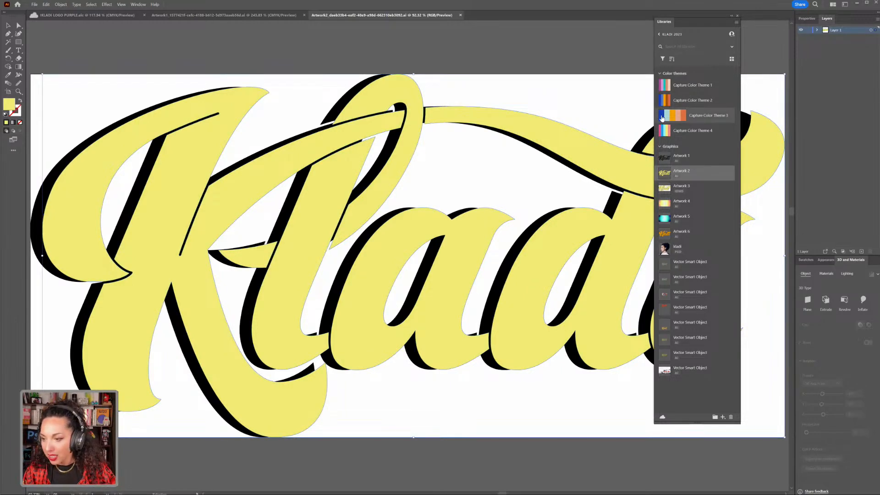
pyautogui.click(673, 131)
pyautogui.click(486, 91)
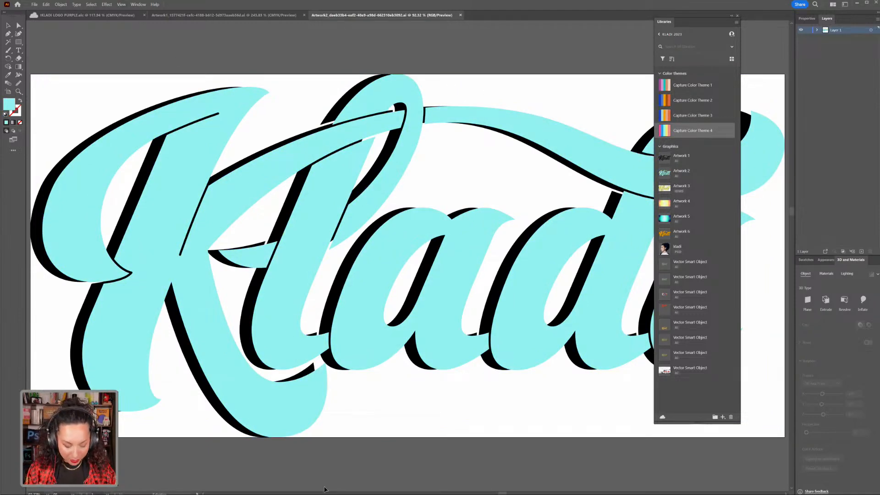
pyautogui.press('super')
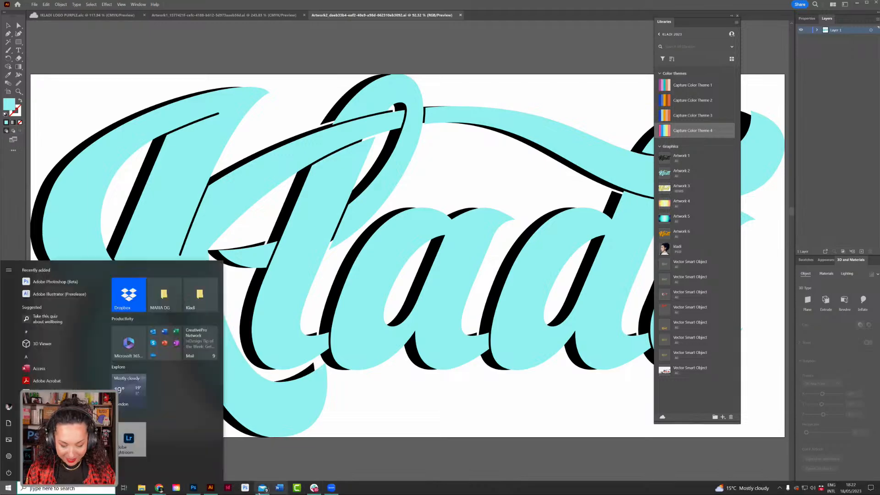
pyautogui.click(192, 489)
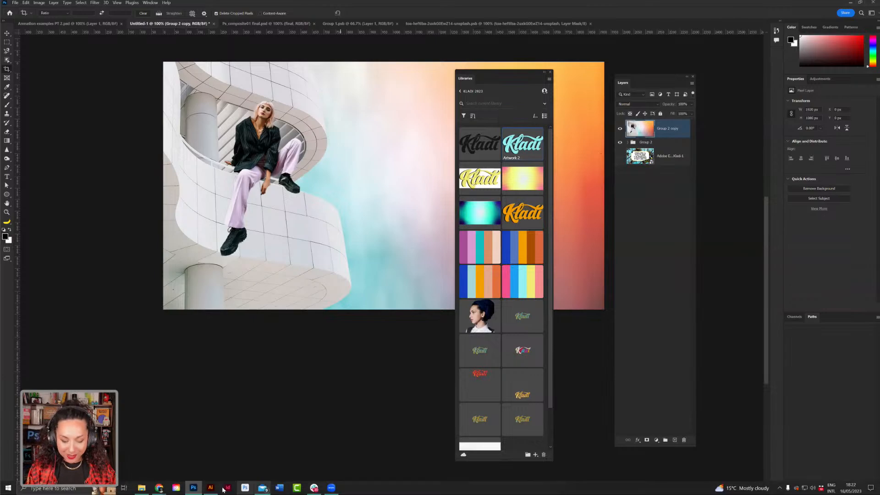
# - Switch to Adobe Express and add the light aqua Kladi logo from the Kladi 2023 library to the thumbnail
pyautogui.moveTo(159, 488)
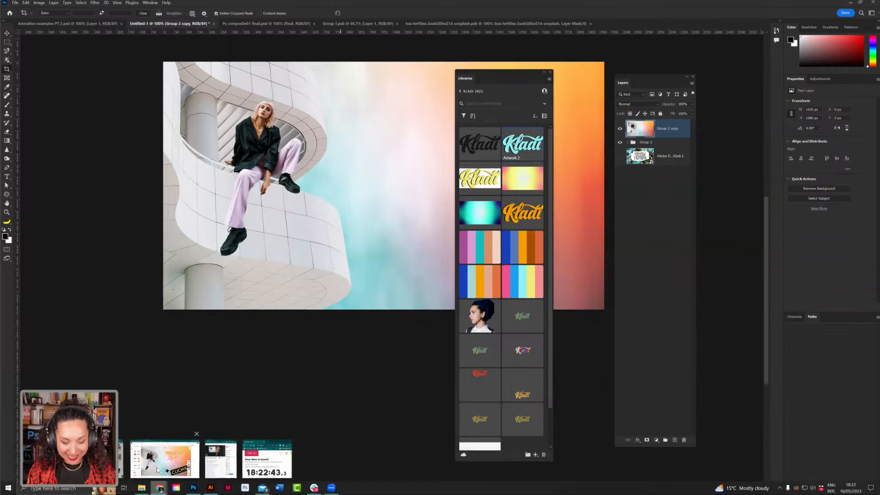
pyautogui.click(158, 470)
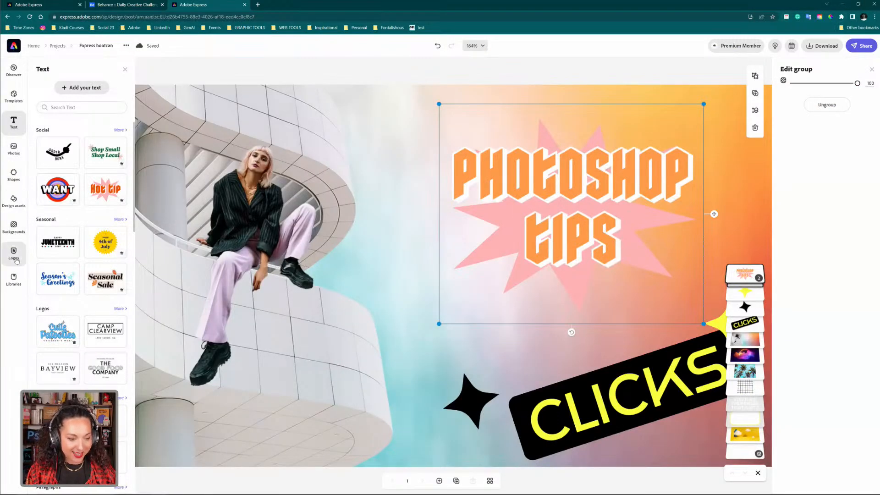
pyautogui.click(14, 278)
pyautogui.click(37, 76)
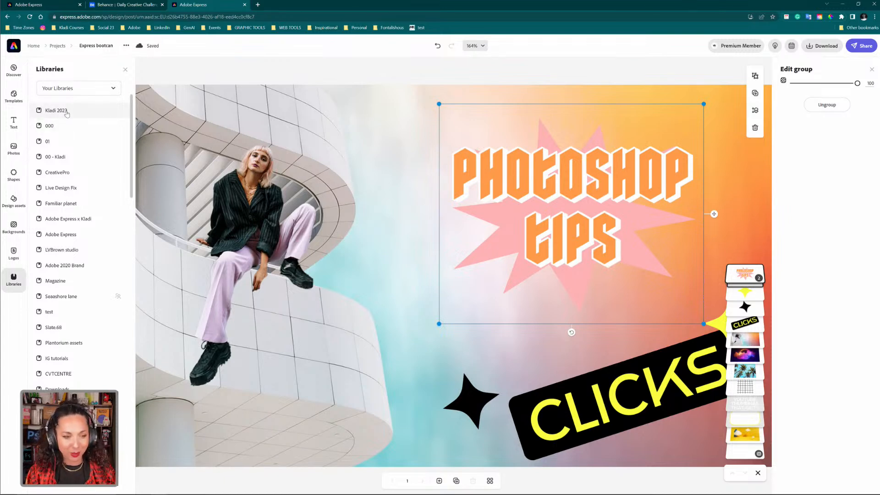
pyautogui.click(63, 117)
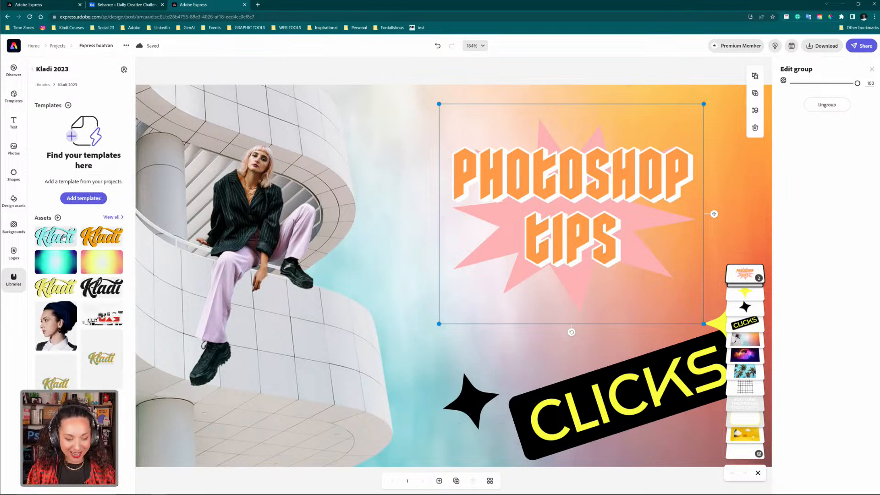
pyautogui.click(64, 237)
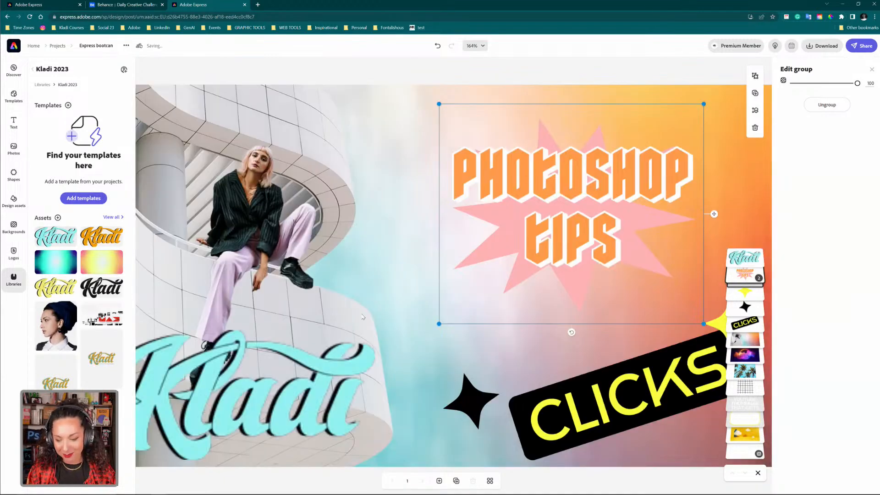
# - Send the CLICKS text and the yellow star below the composite and background images in the layer order
pyautogui.click(477, 397)
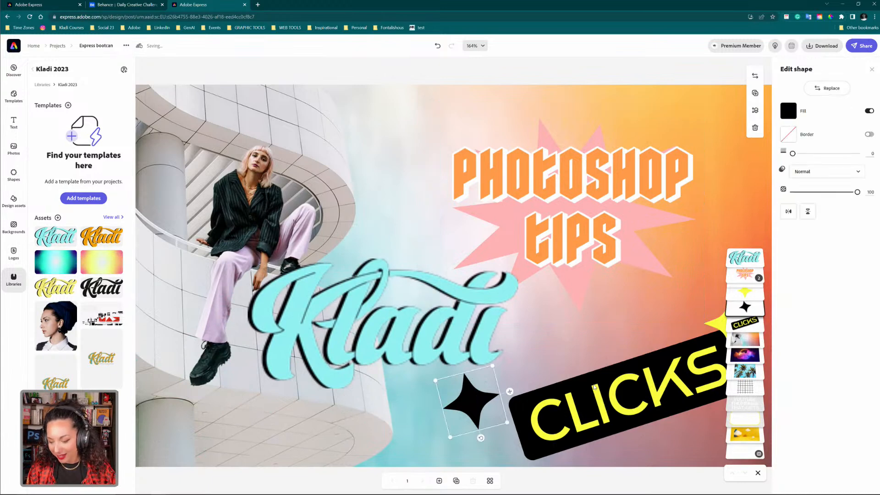
pyautogui.click(697, 383)
pyautogui.moveTo(748, 324); pyautogui.dragTo(747, 434)
pyautogui.moveTo(743, 293); pyautogui.dragTo(745, 419)
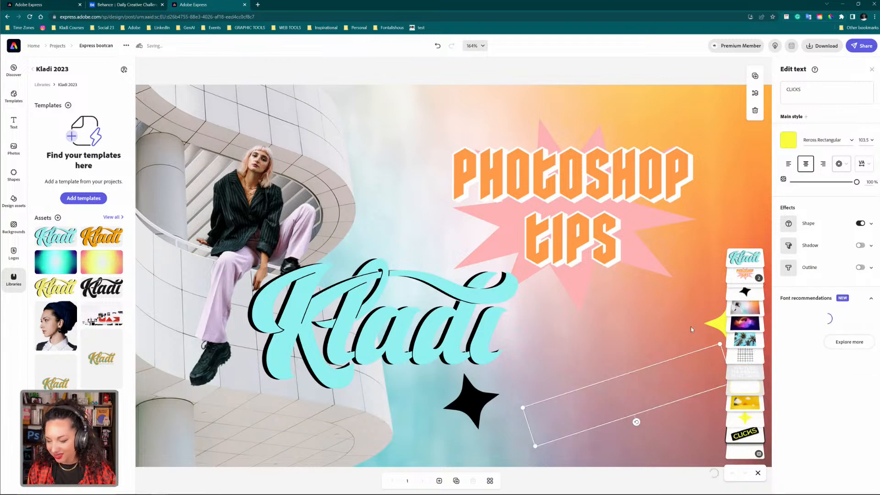
# - Shrink the Kladi logo into the canvas's lower-right corner and place the black star just to its right
pyautogui.click(481, 46)
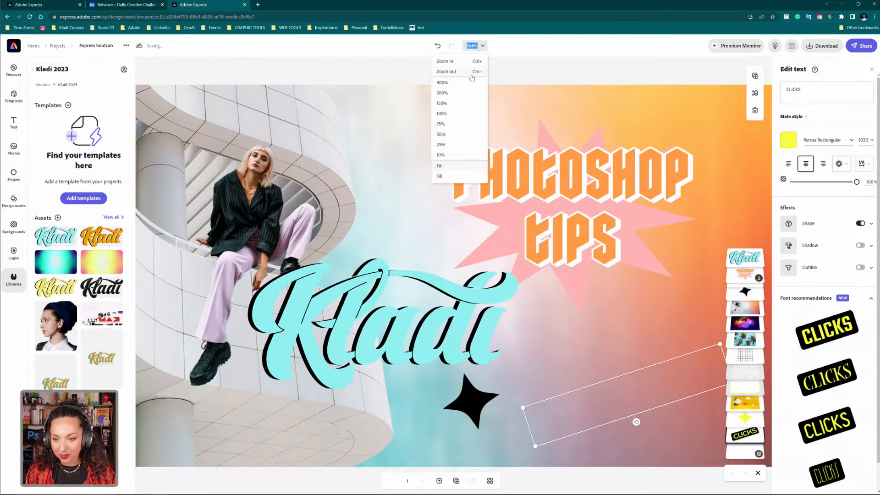
pyautogui.click(472, 74)
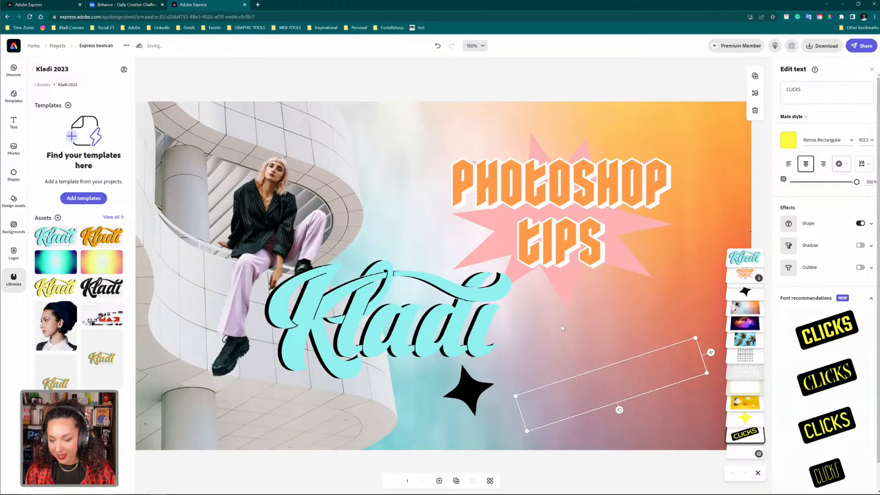
pyautogui.moveTo(312, 301); pyautogui.dragTo(514, 328)
pyautogui.click(478, 329)
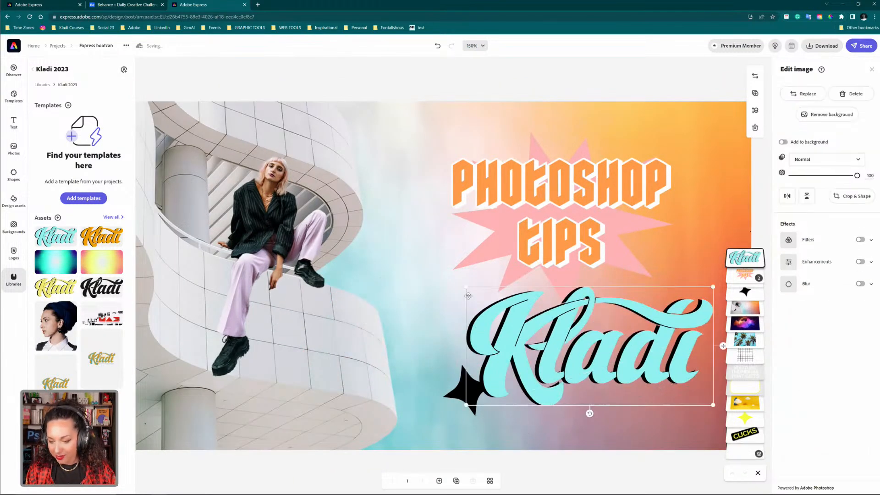
pyautogui.moveTo(464, 287); pyautogui.dragTo(563, 333)
pyautogui.moveTo(607, 358); pyautogui.dragTo(641, 394)
pyautogui.moveTo(474, 391); pyautogui.dragTo(713, 399)
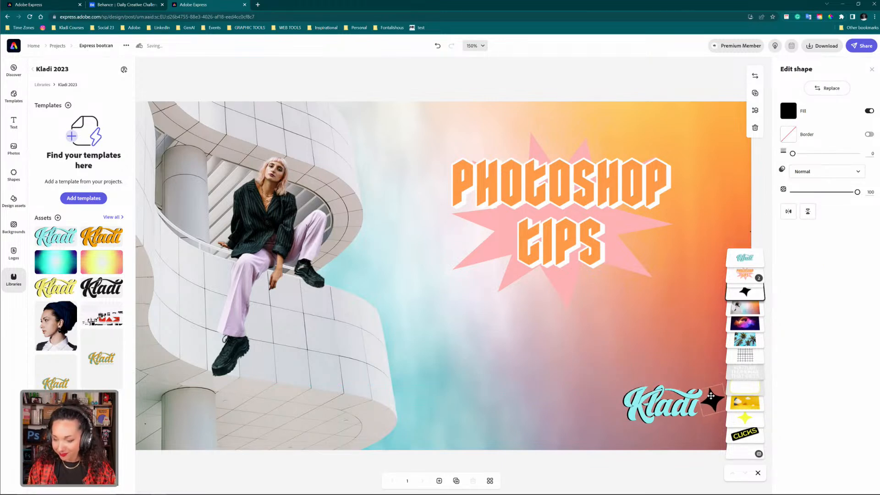
# - Enlarge the PHOTOSHOP TIPS group to fill the open area beside the woman, keeping it above the logo
pyautogui.click(495, 177)
pyautogui.moveTo(436, 326); pyautogui.dragTo(364, 382)
pyautogui.moveTo(501, 270); pyautogui.dragTo(535, 283)
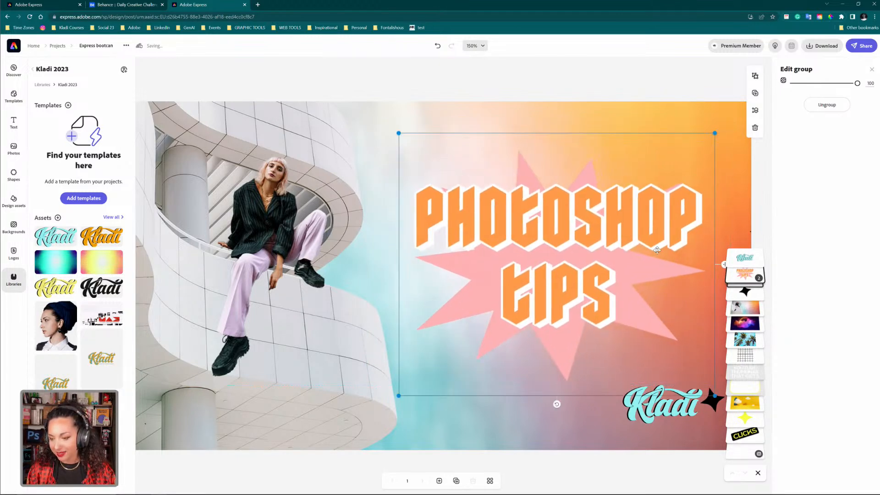
# - Change the starburst shape behind PHOTOSHOP TIPS to white from the current palette
pyautogui.click(650, 273)
pyautogui.click(649, 274)
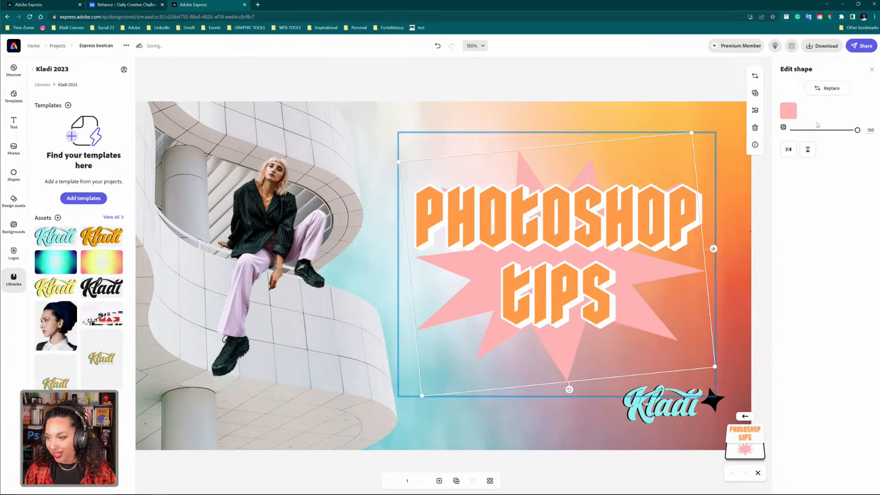
pyautogui.click(789, 110)
pyautogui.click(797, 188)
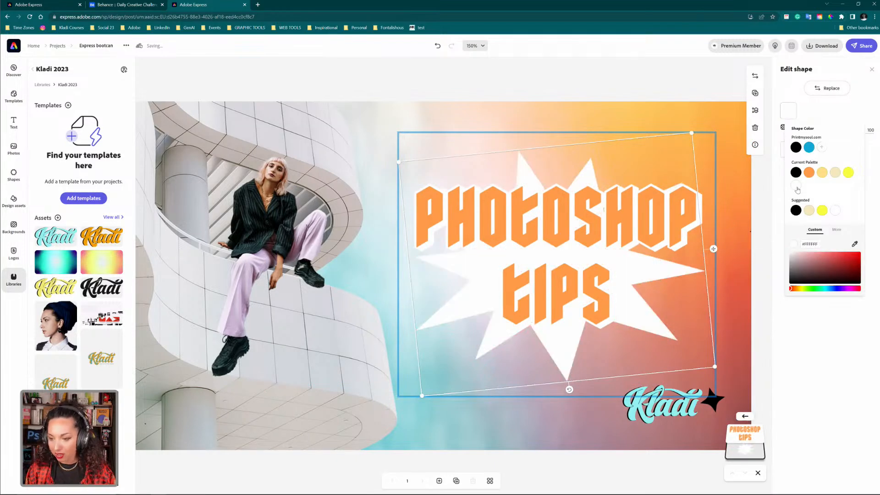
# - Change the shadow color of the PHOTOSHOP TIPS text inside the group to black, keeping the shadow effect on
pyautogui.click(683, 216)
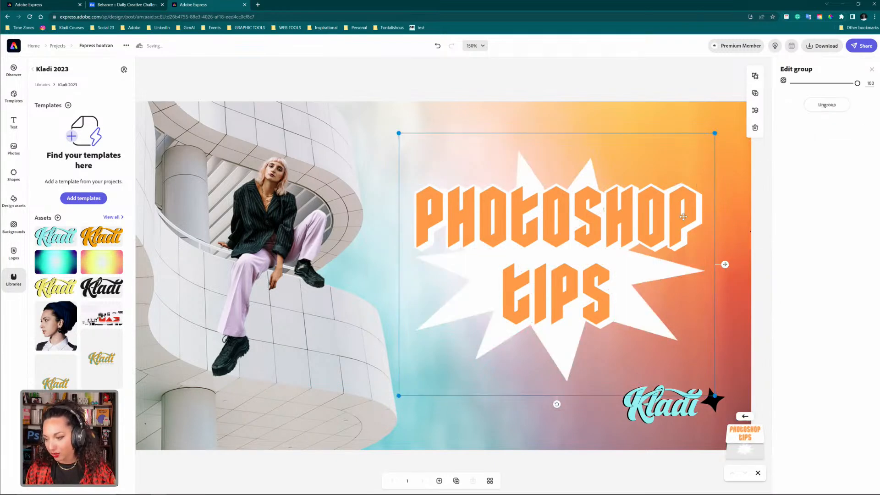
pyautogui.click(683, 217)
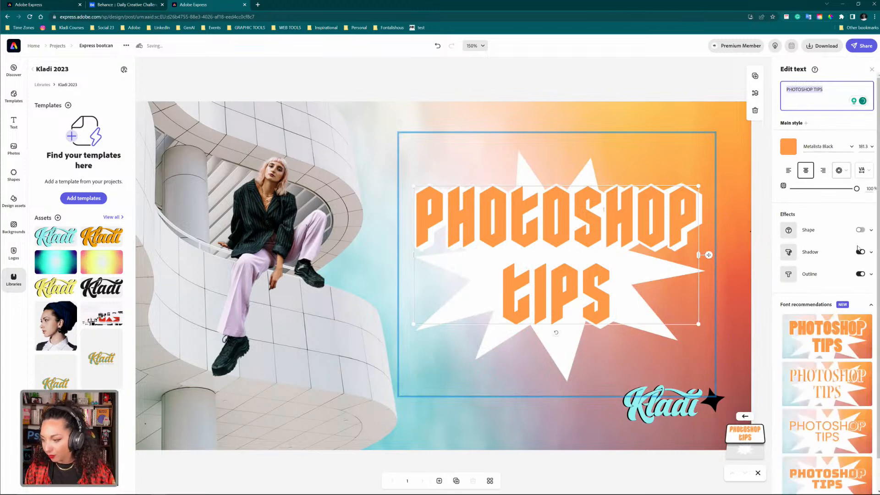
pyautogui.click(823, 255)
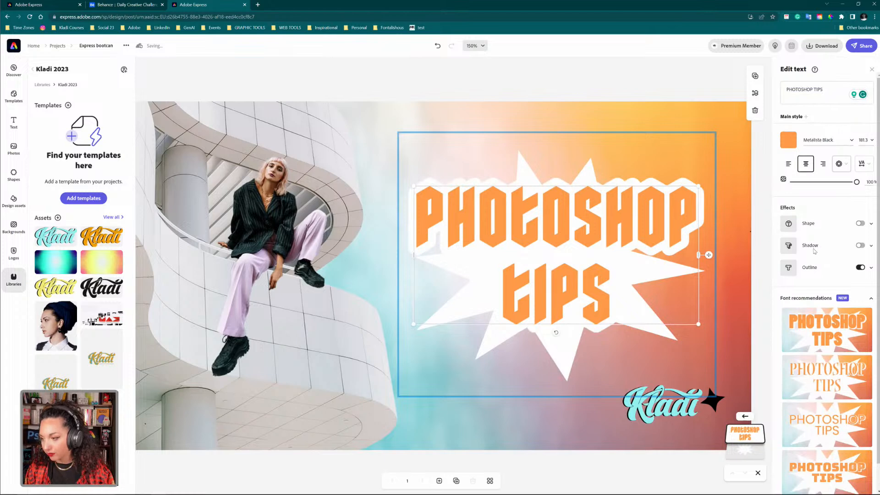
pyautogui.click(860, 245)
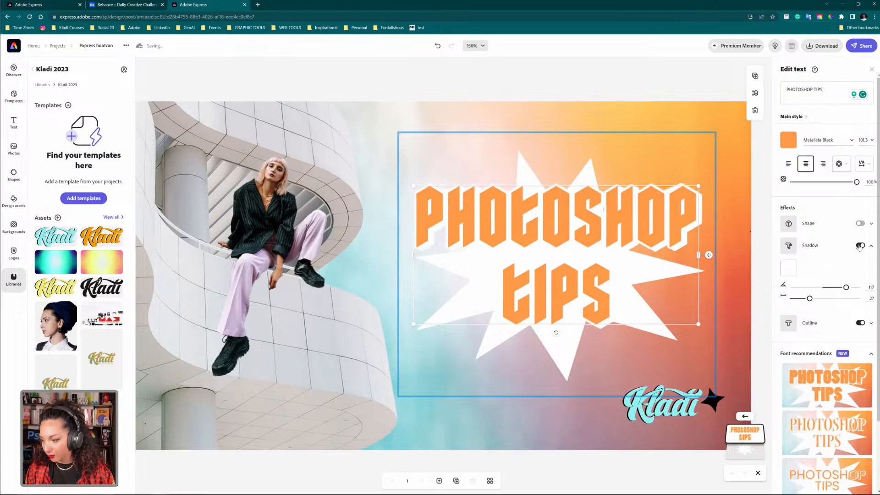
pyautogui.click(789, 269)
pyautogui.click(796, 304)
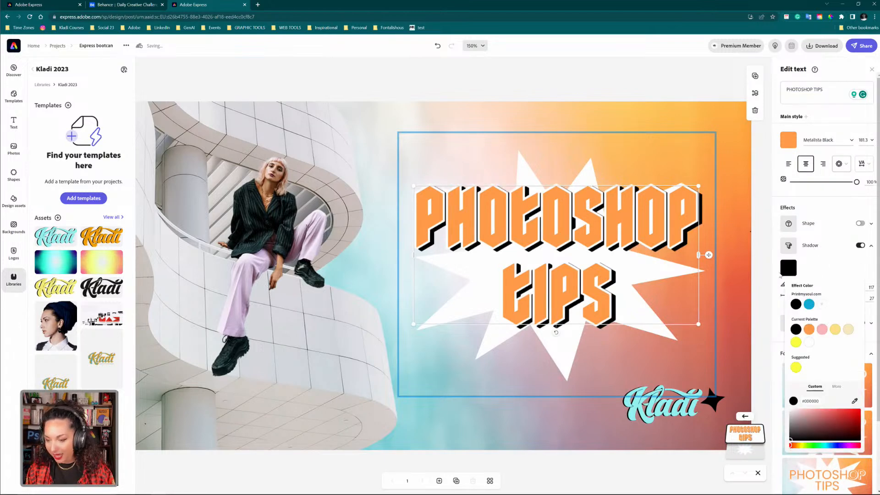
pyautogui.click(833, 264)
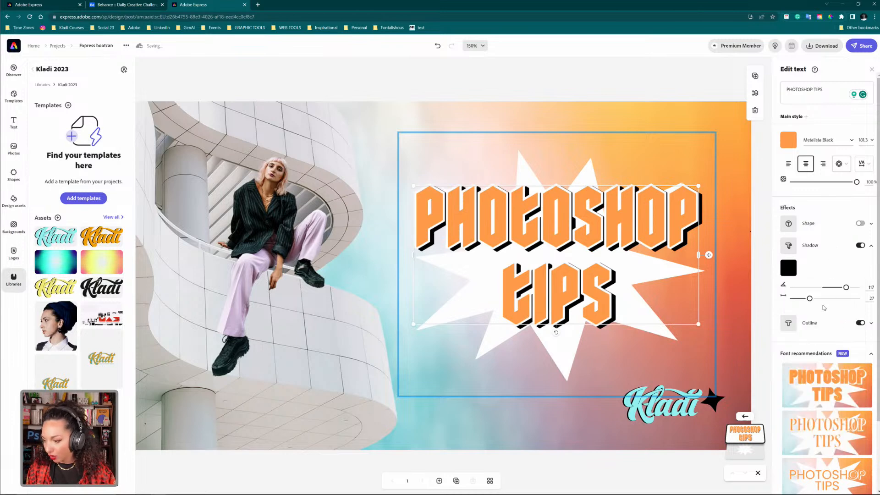
# - Remove the outline from the PHOTOSHOP TIPS text, set its shadow distance to 31, and deselect it
pyautogui.click(814, 323)
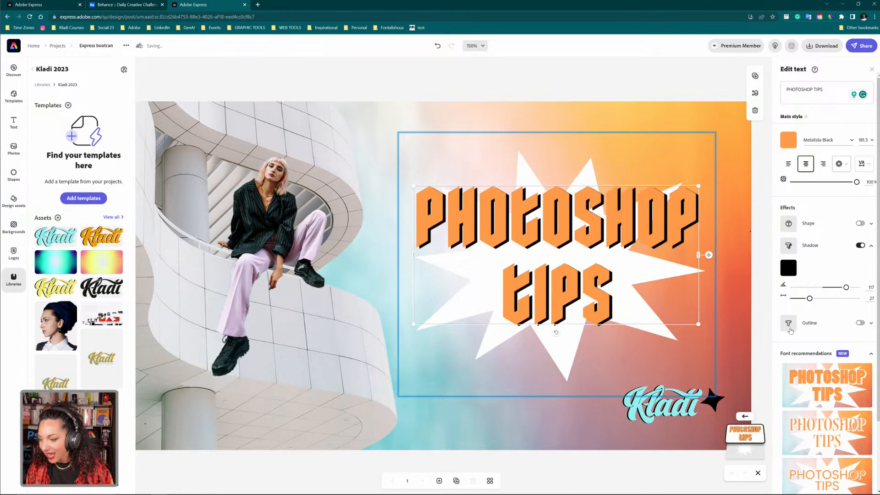
pyautogui.moveTo(810, 299); pyautogui.dragTo(813, 298)
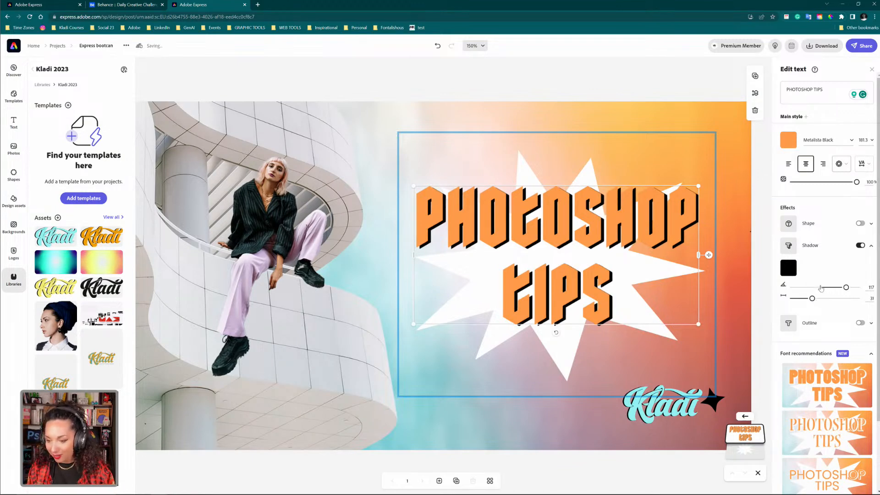
pyautogui.click(691, 93)
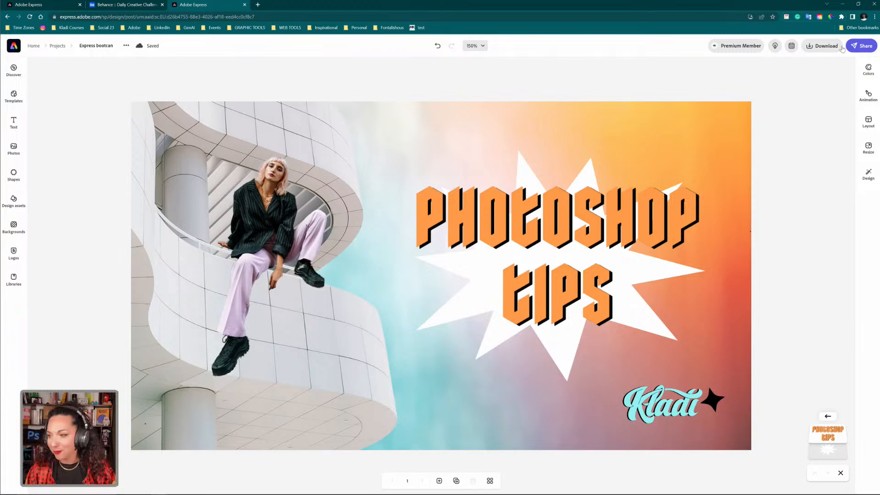
# - Download the finished thumbnail as a JPG and save it as Express bootcamp-1.jpg in the Express Bootcamp folder
pyautogui.click(828, 50)
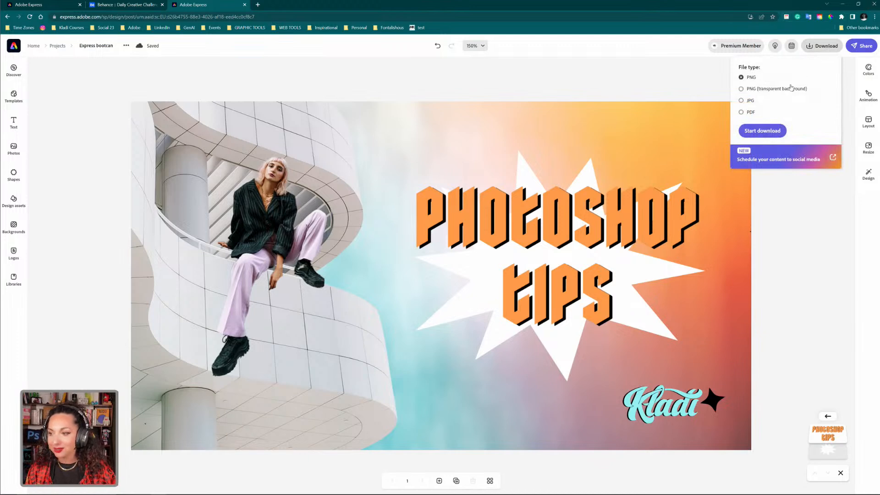
pyautogui.click(751, 101)
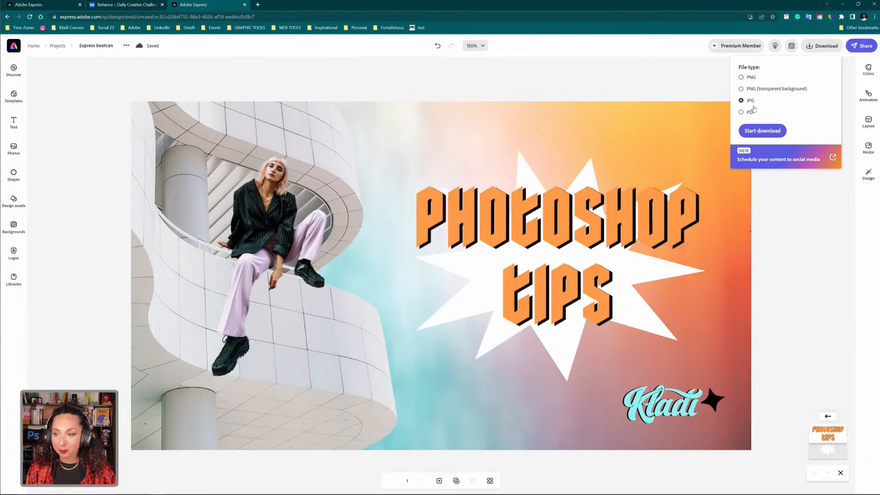
pyautogui.click(769, 131)
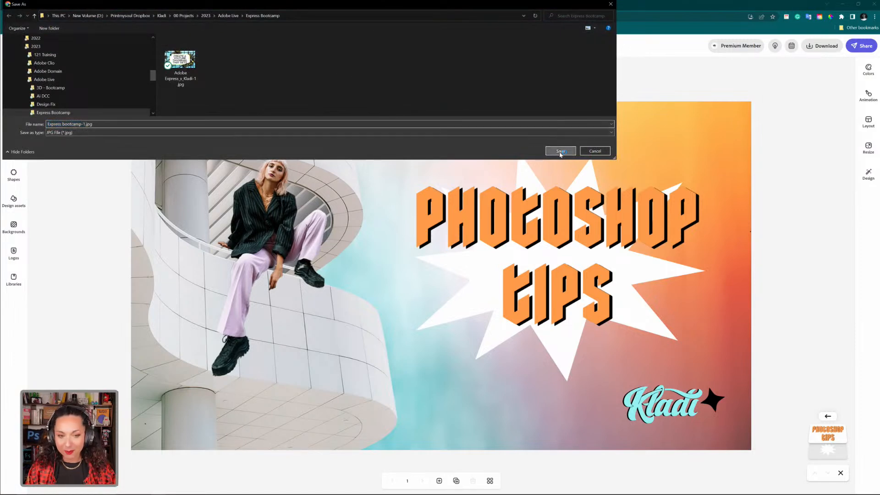
pyautogui.click(560, 151)
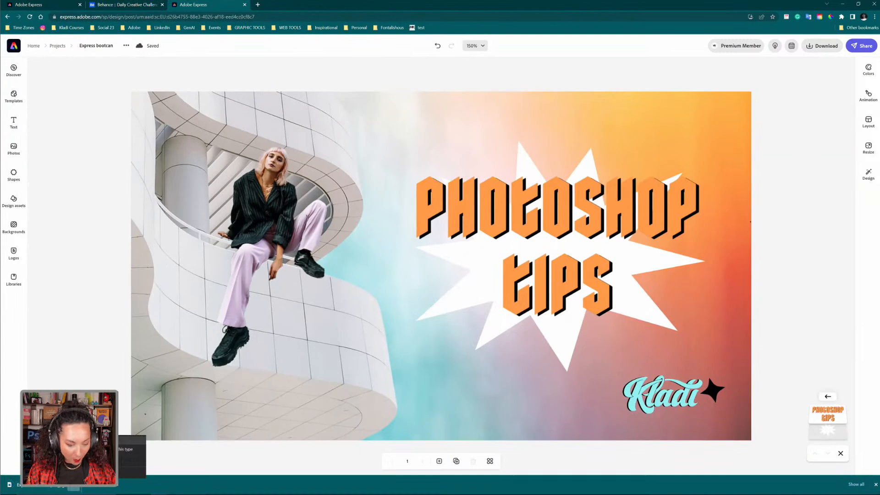
# - Show the downloaded Express bootcamp-1.jpg in its folder and open it in the image viewer to check the export
pyautogui.click(91, 461)
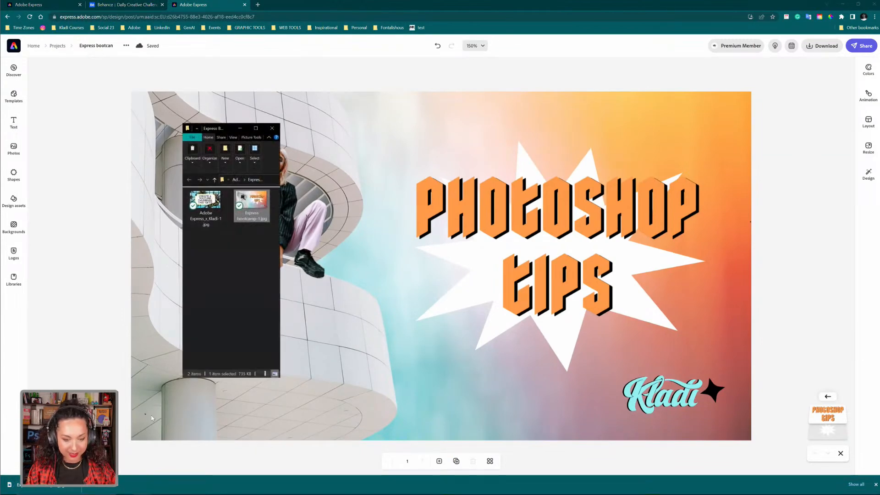
pyautogui.doubleClick(252, 211)
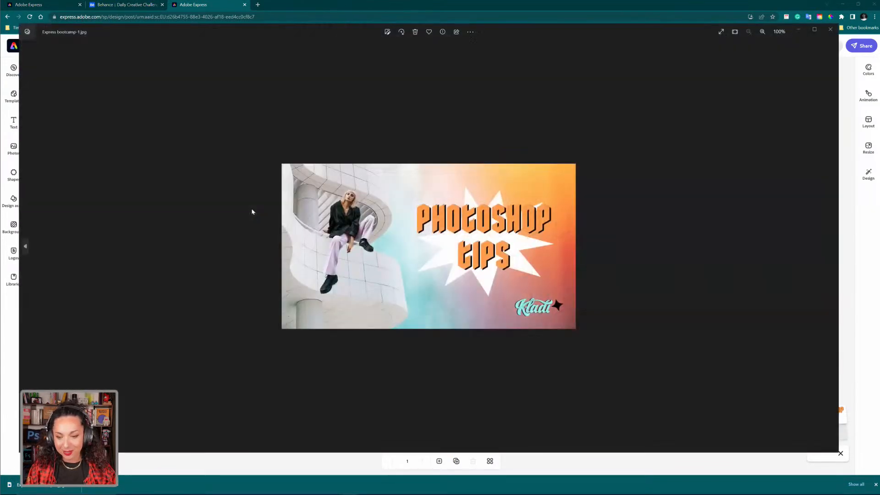